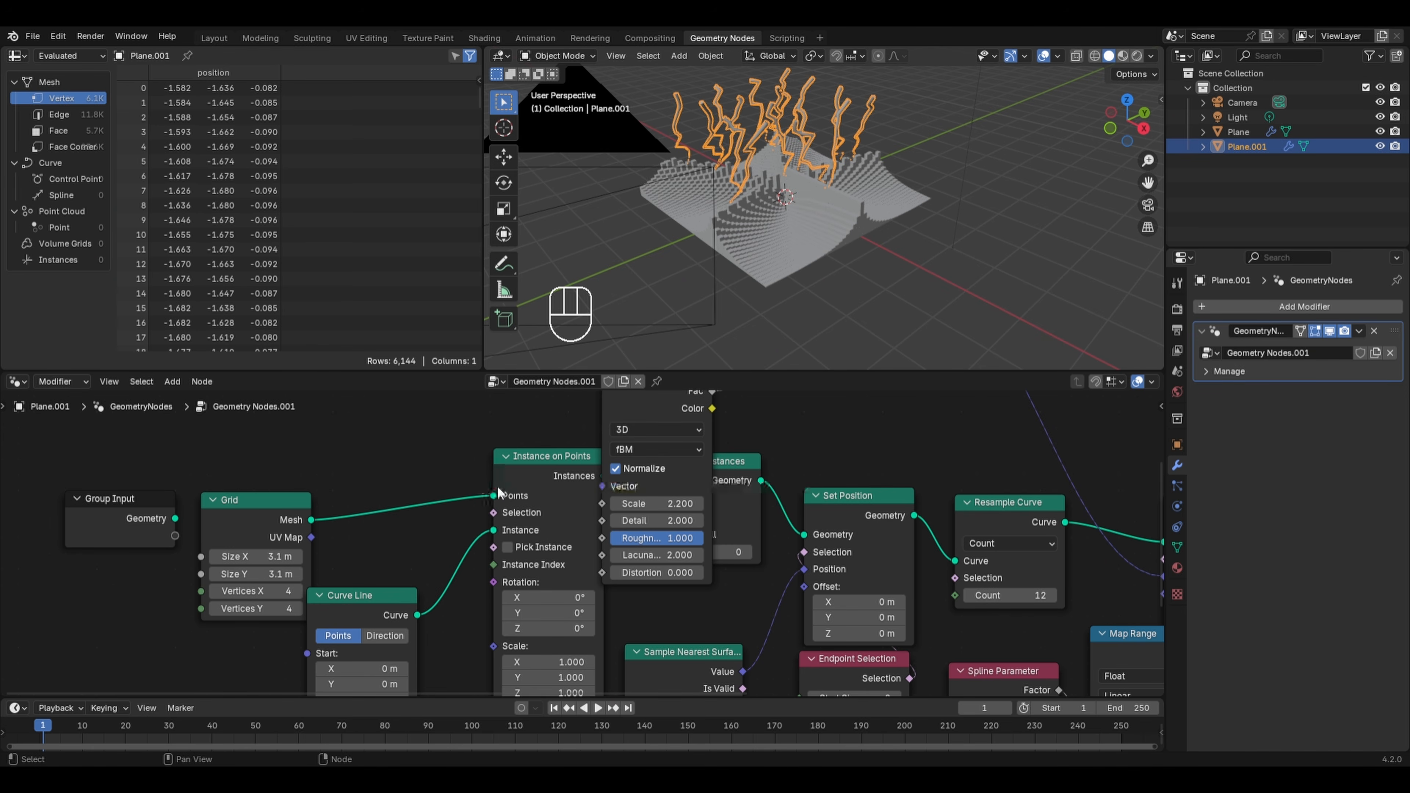
Add an Instances to Points node above Realize Instances and feed it the instances from the existing Instance on Points node
drag(631, 416, 404, 385)
middle_drag(564, 550, 551, 501)
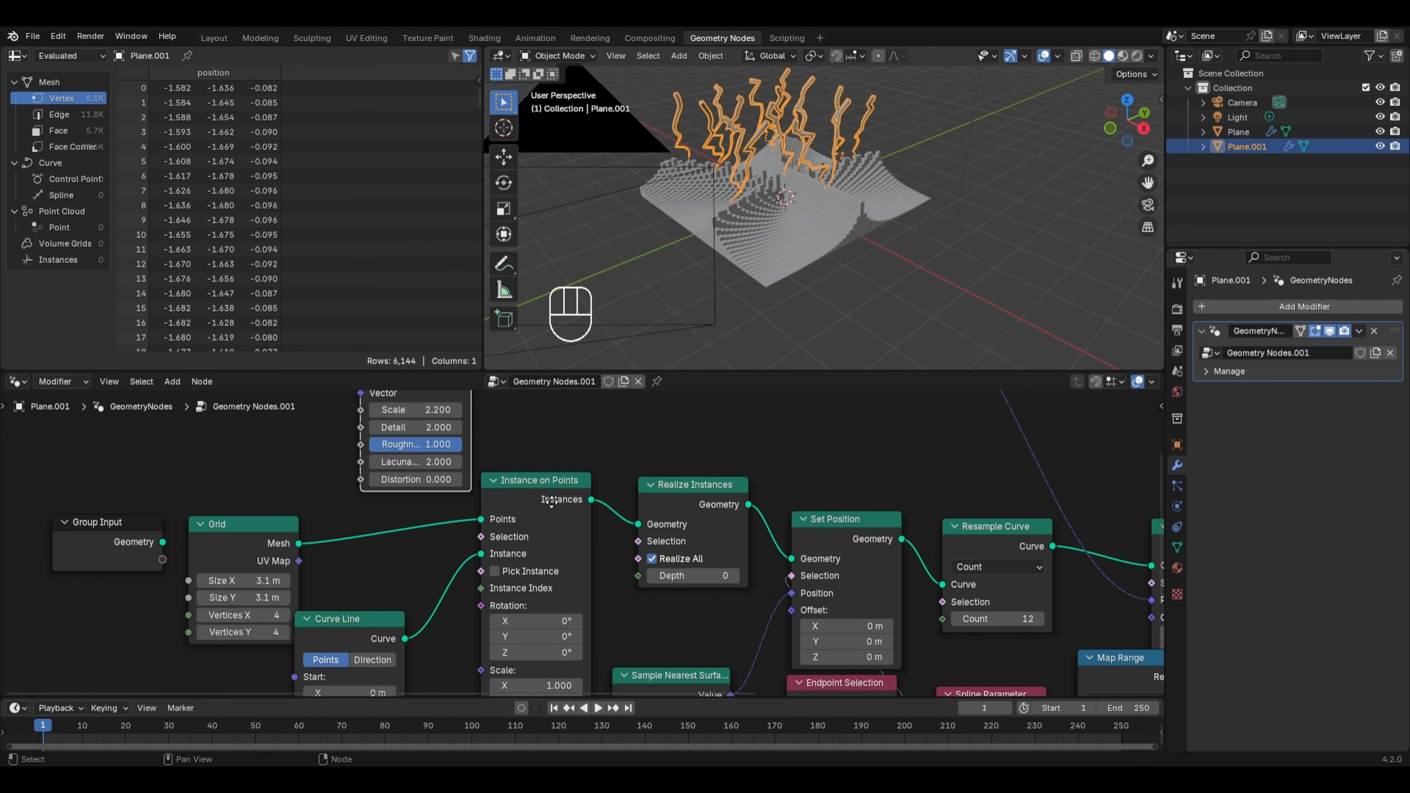
mouse_move(575, 500)
key(shift+a)
mouse_move(550, 545)
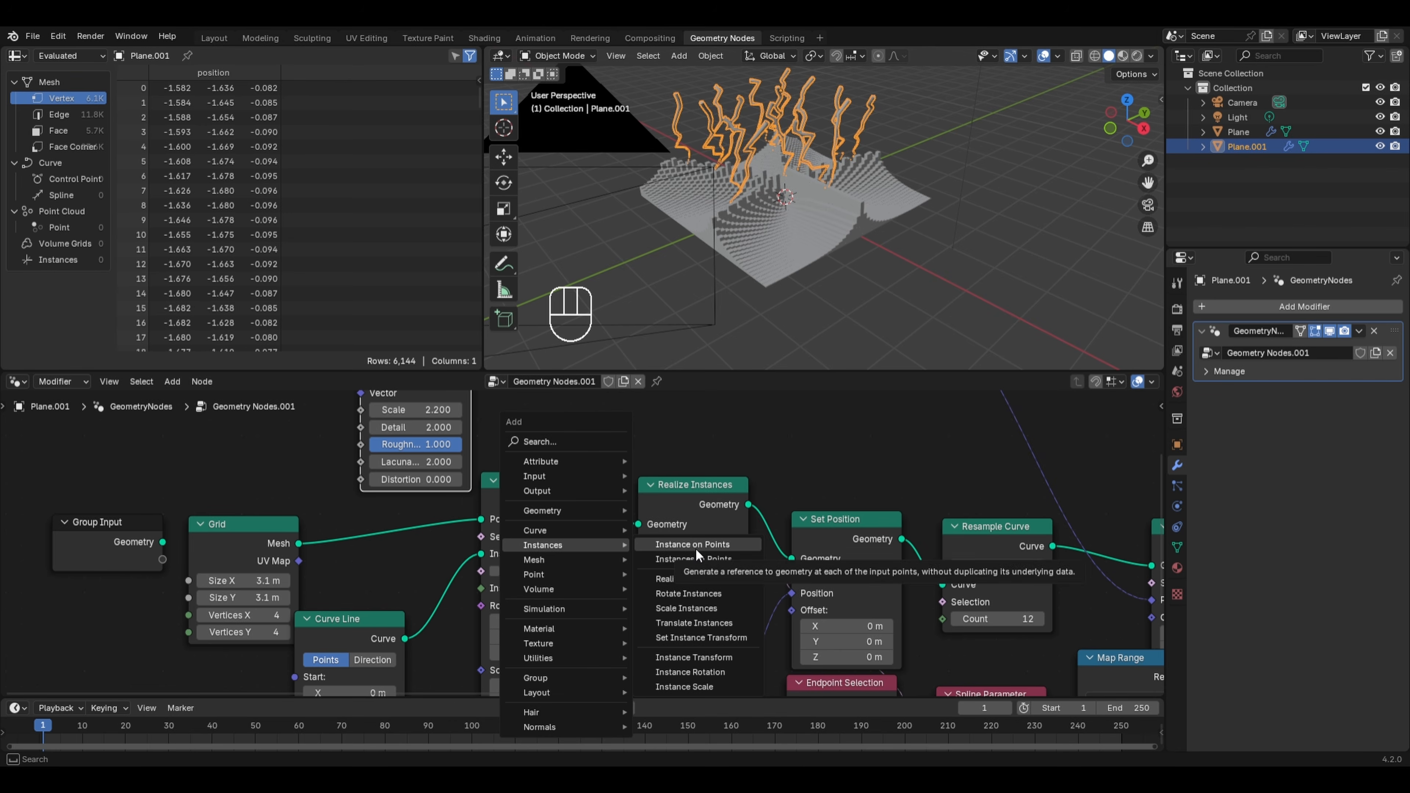
click(696, 559)
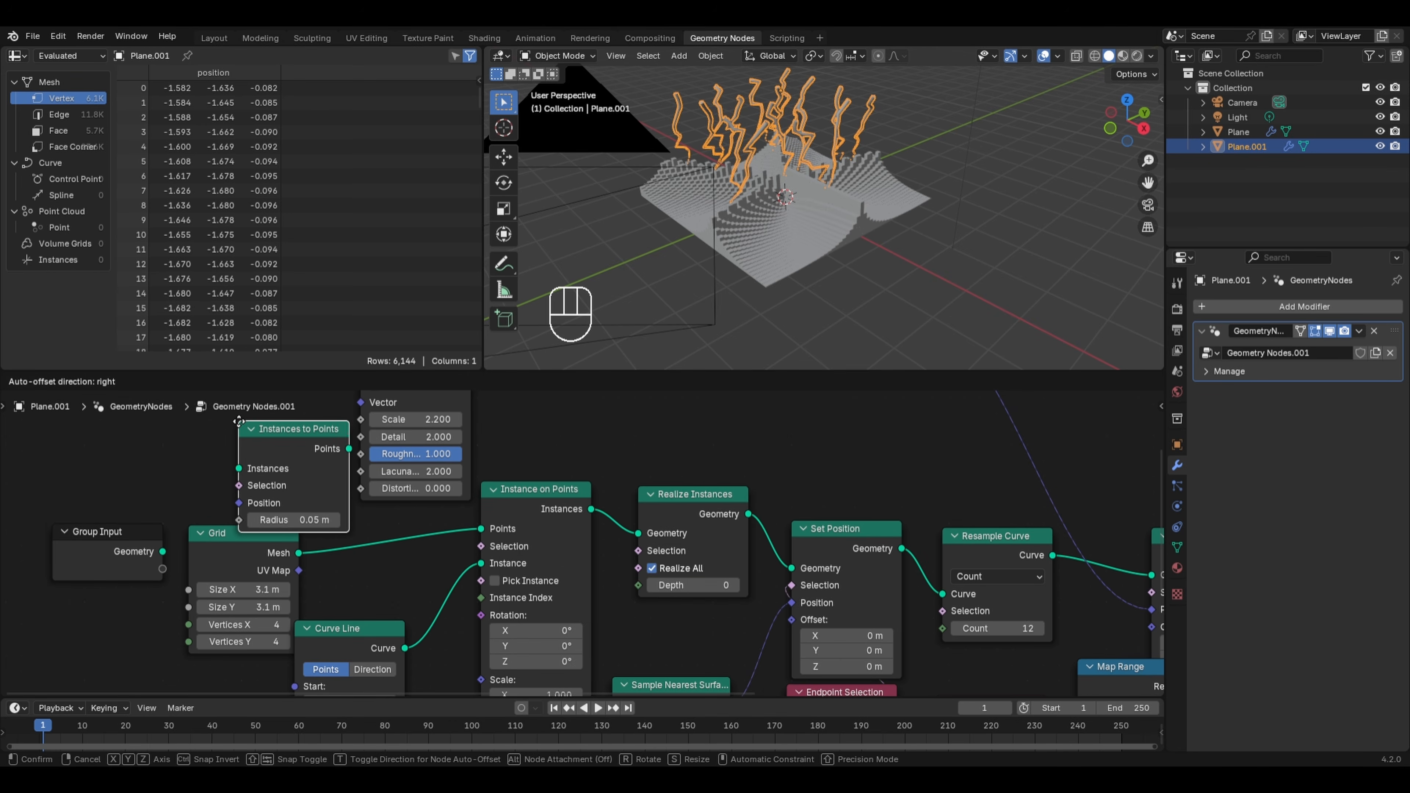
click(277, 455)
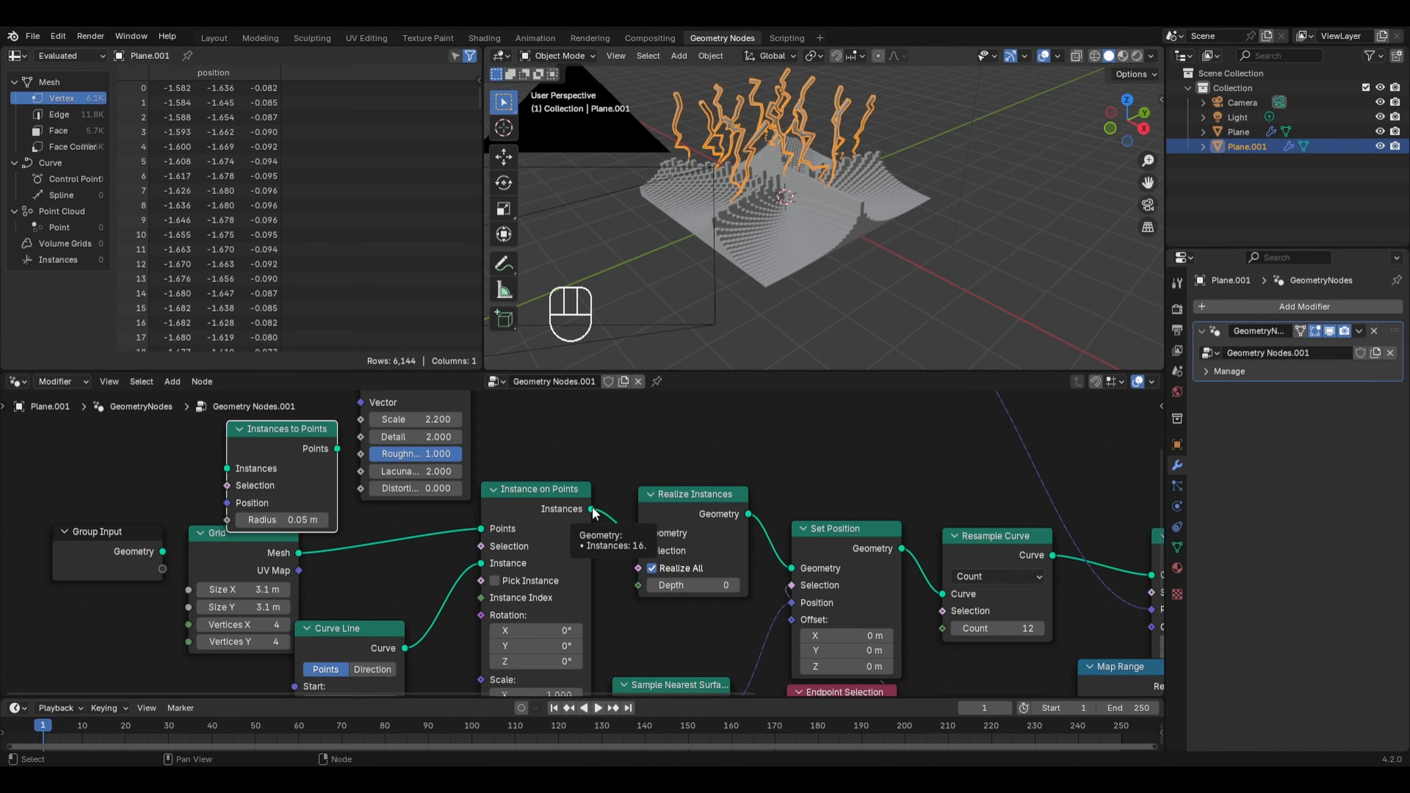
drag(273, 448, 715, 441)
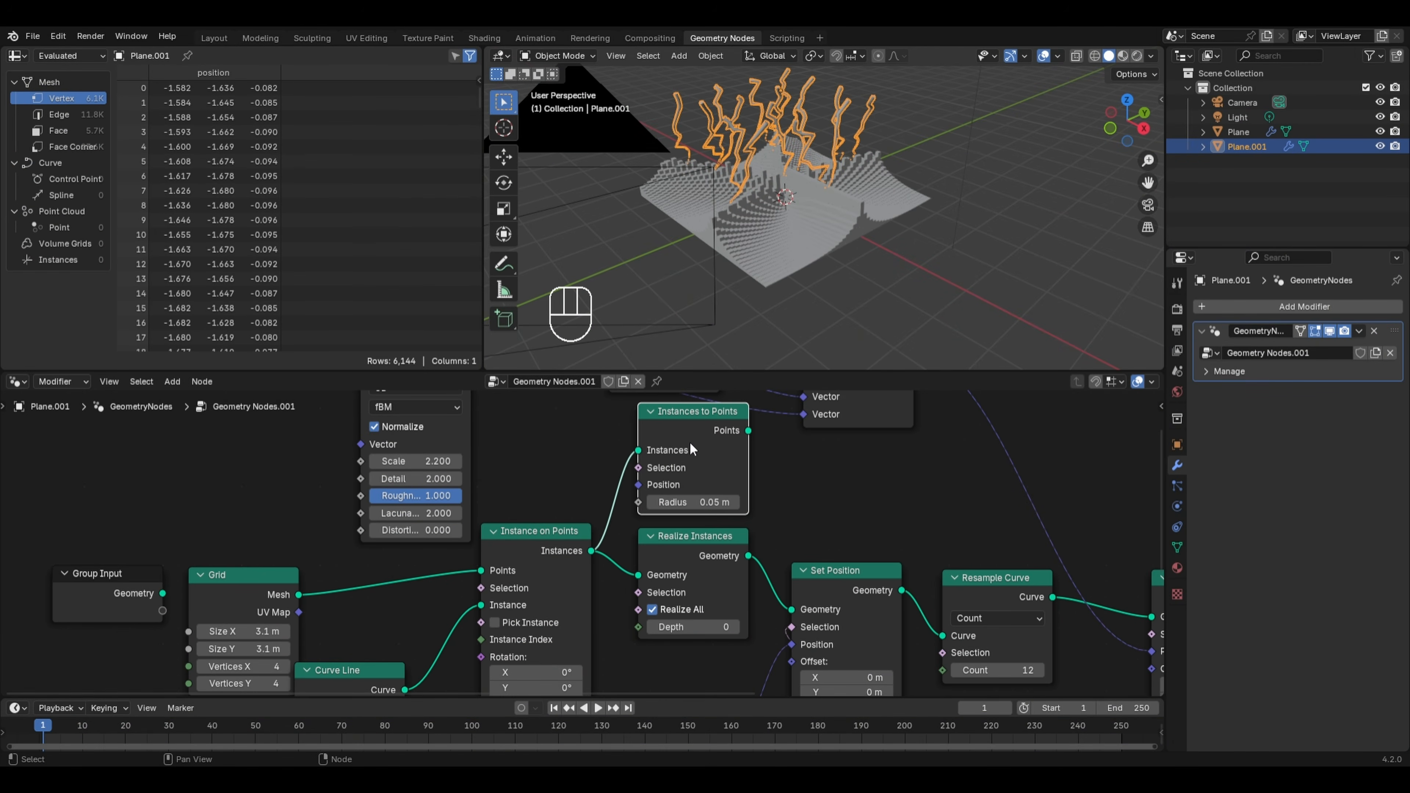
Preview the Instances to Points output in a Viewer and insert a duplicate of the Instance on Points node between them
ctrl+shift+click(677, 419)
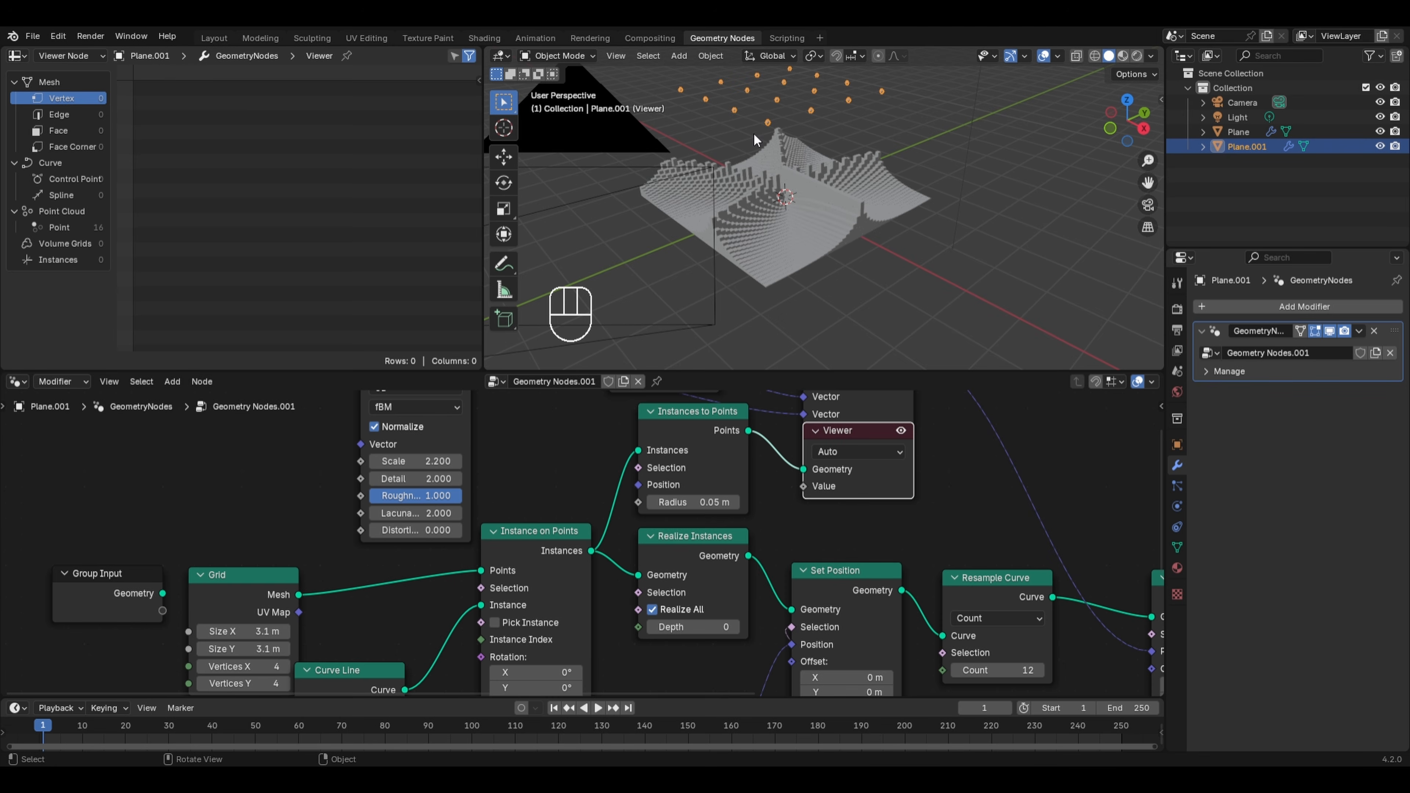
drag(849, 430, 1013, 420)
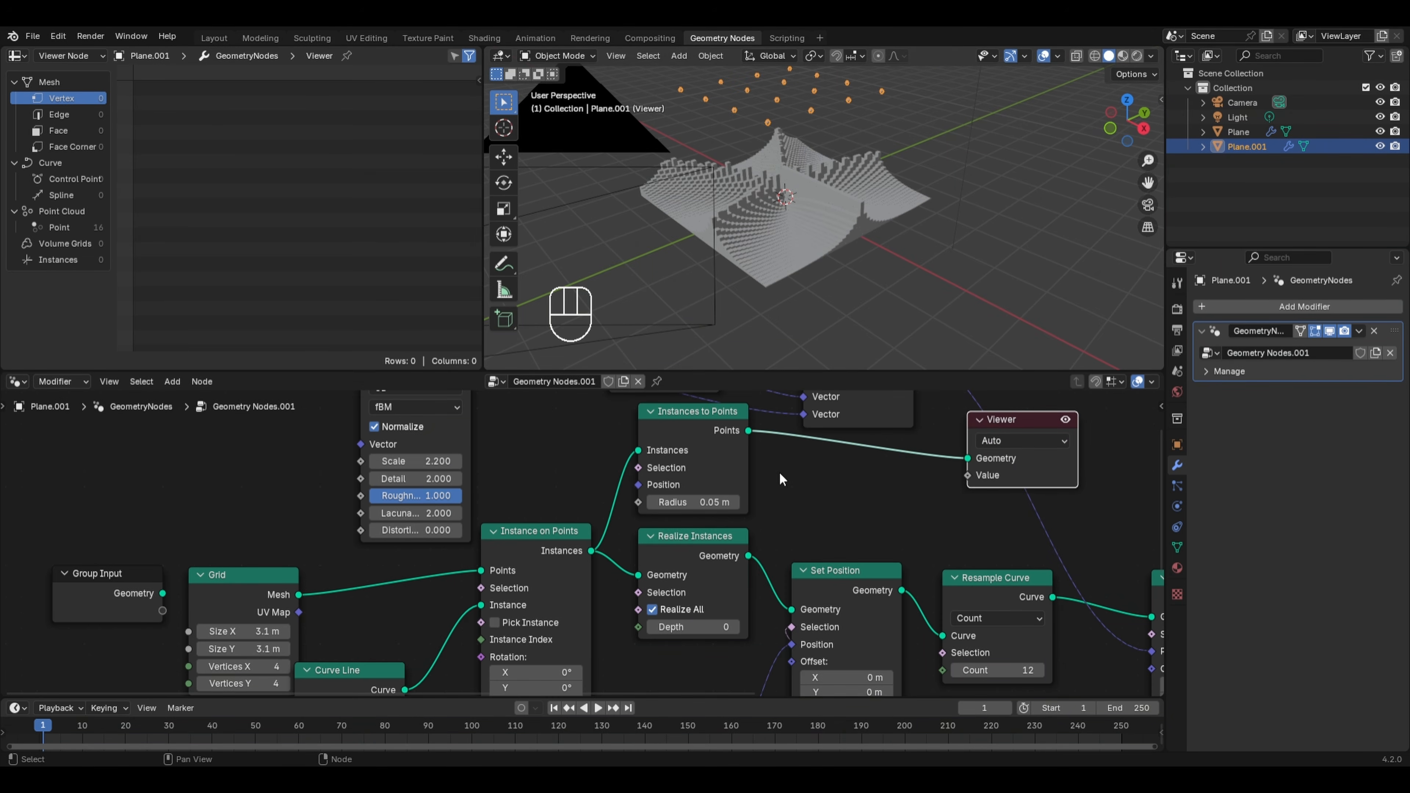
click(539, 571)
key(shift+d)
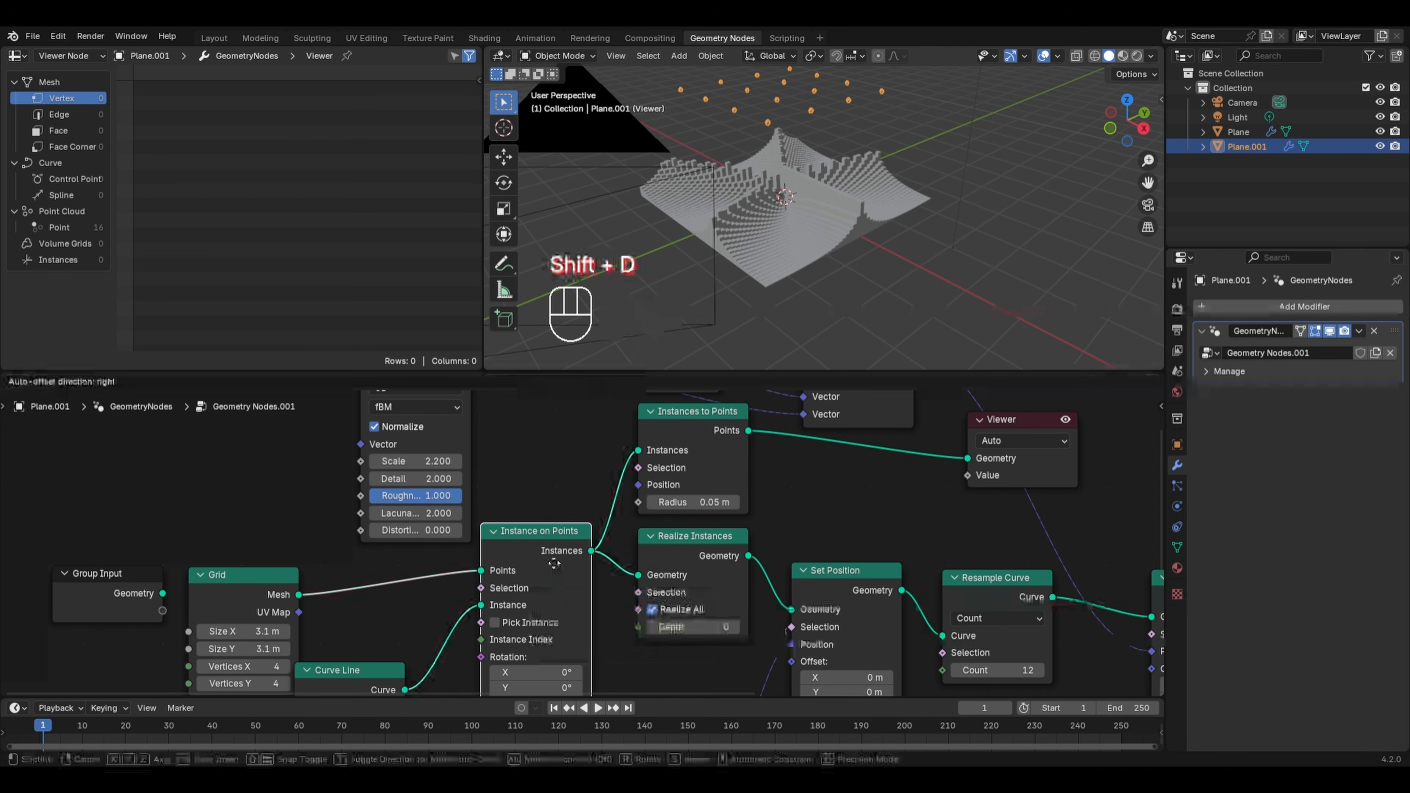
click(900, 450)
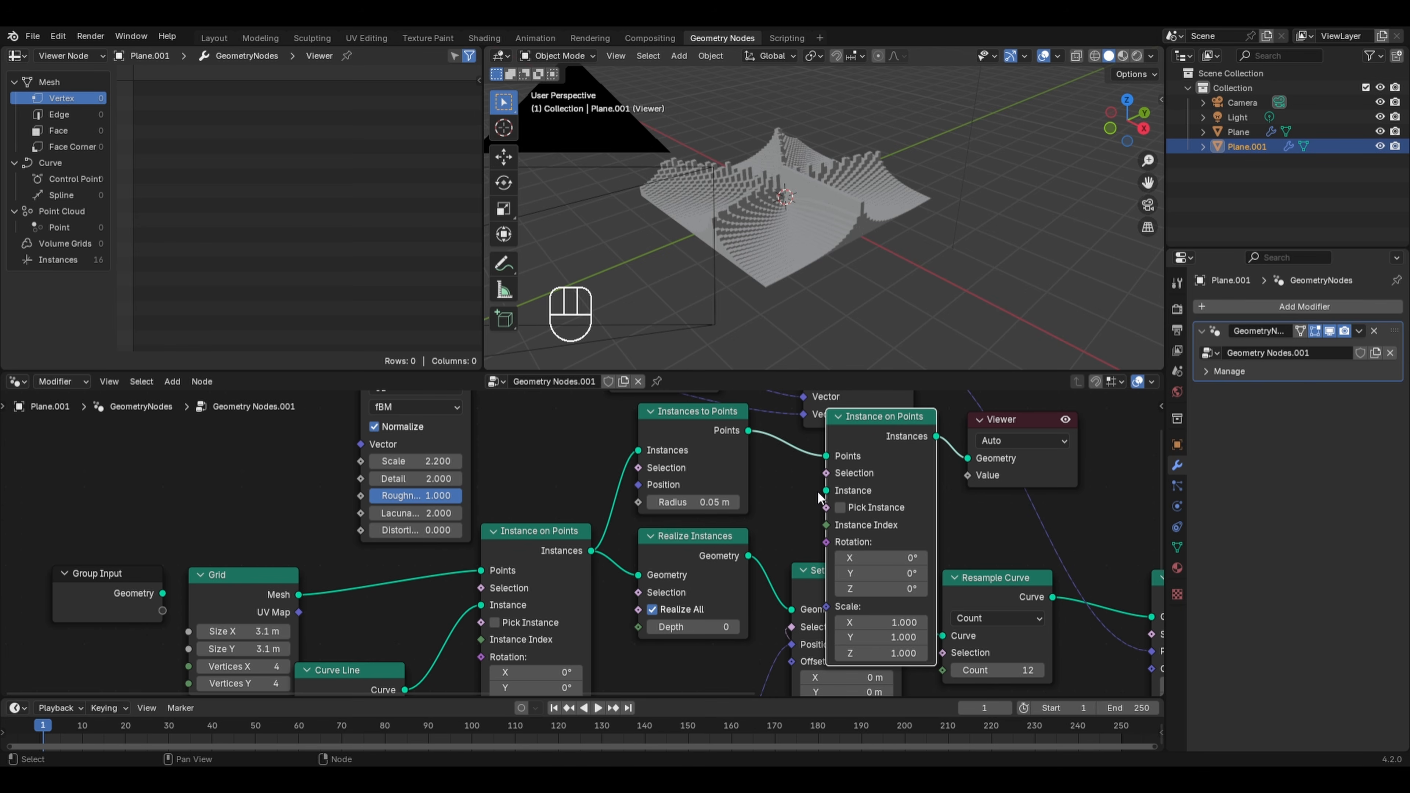
Add a Cube mesh node and connect its Mesh output to the Instance input of the duplicated Instance on Points node
key(shift+a)
mouse_move(770, 481)
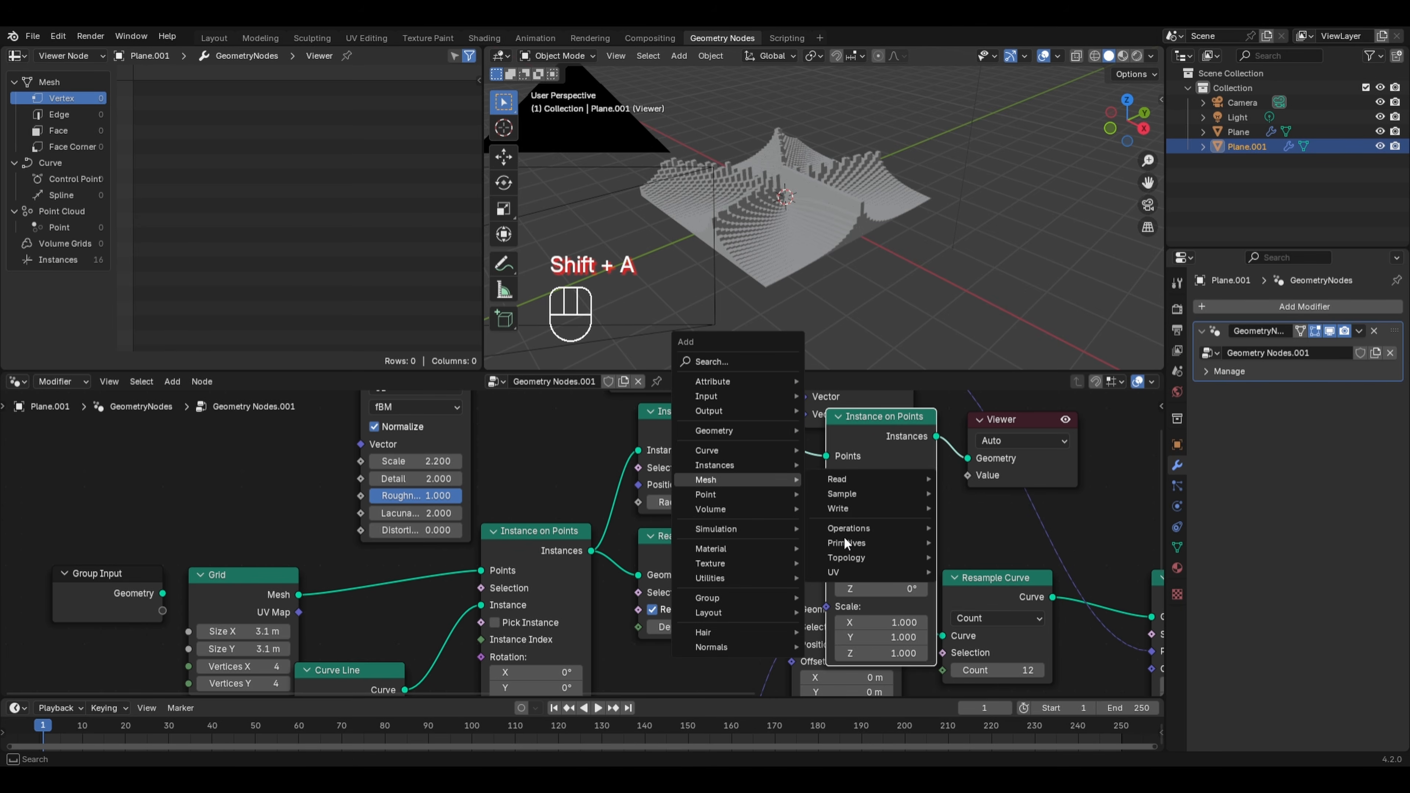
mouse_move(844, 543)
click(969, 559)
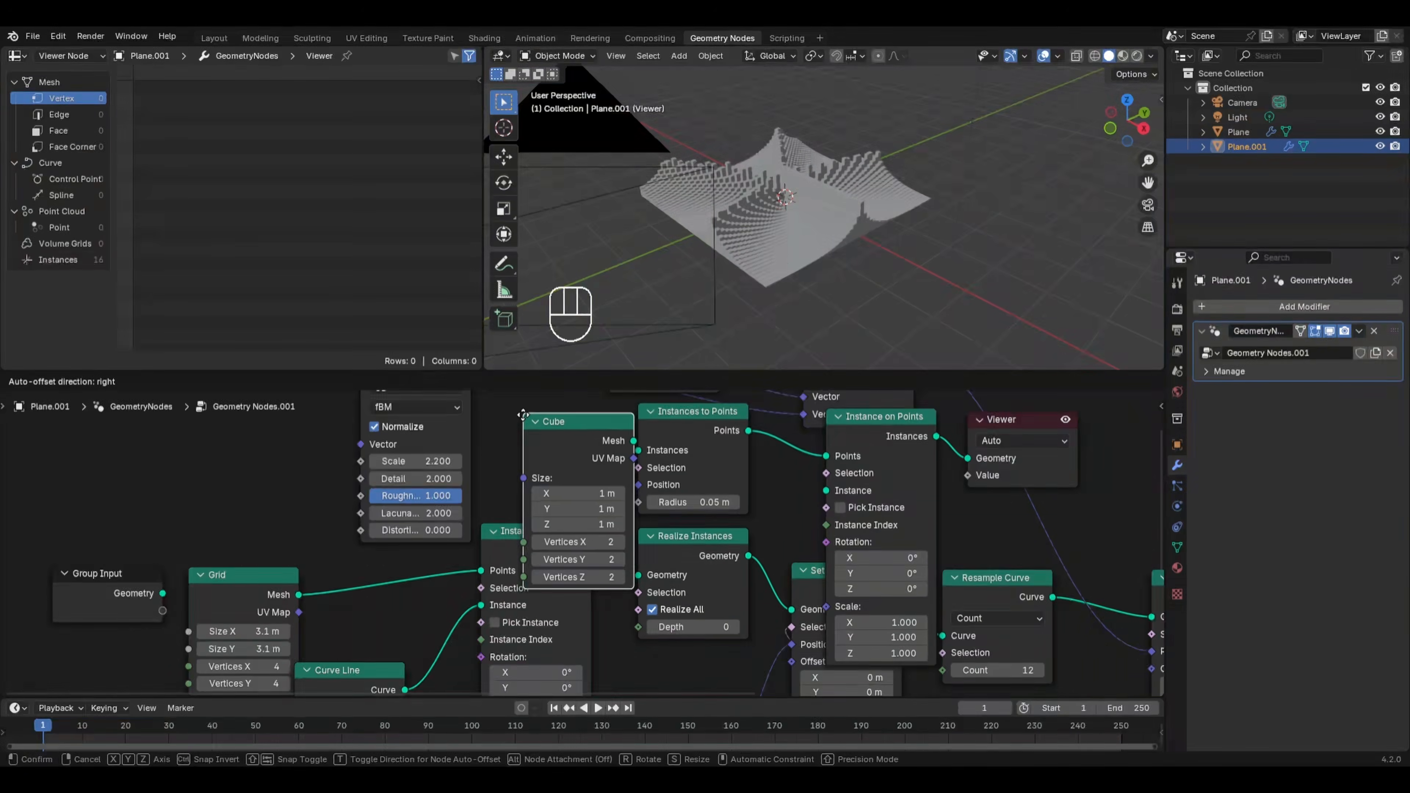
click(590, 492)
drag(589, 491, 826, 555)
Rearrange the Cube, Instances to Points, duplicated Instance on Points and Viewer nodes clear of the main chain
scroll(785, 492, down, 2)
drag(785, 492, 1009, 460)
drag(644, 478, 847, 461)
drag(477, 538, 745, 449)
click(853, 459)
drag(853, 464, 887, 431)
drag(757, 445, 843, 428)
middle_drag(743, 510, 794, 394)
drag(613, 420, 822, 470)
mouse_move(800, 473)
mouse_down()
mouse_move(785, 423)
mouse_move(769, 424)
mouse_move(782, 461)
mouse_up()
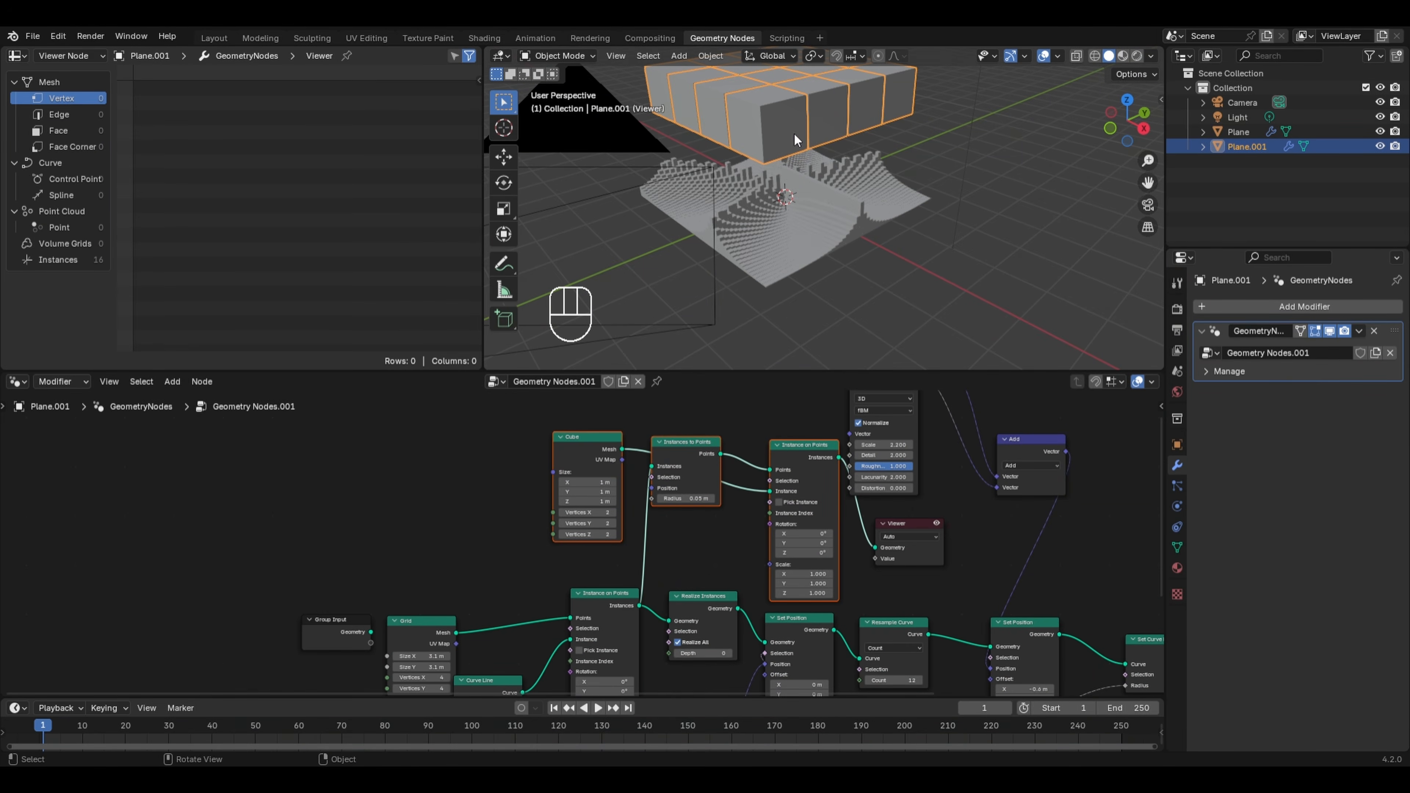
Add a Vector Math node set to Add and connect it to the Position input of Instances to Points
scroll(689, 484, up, 3)
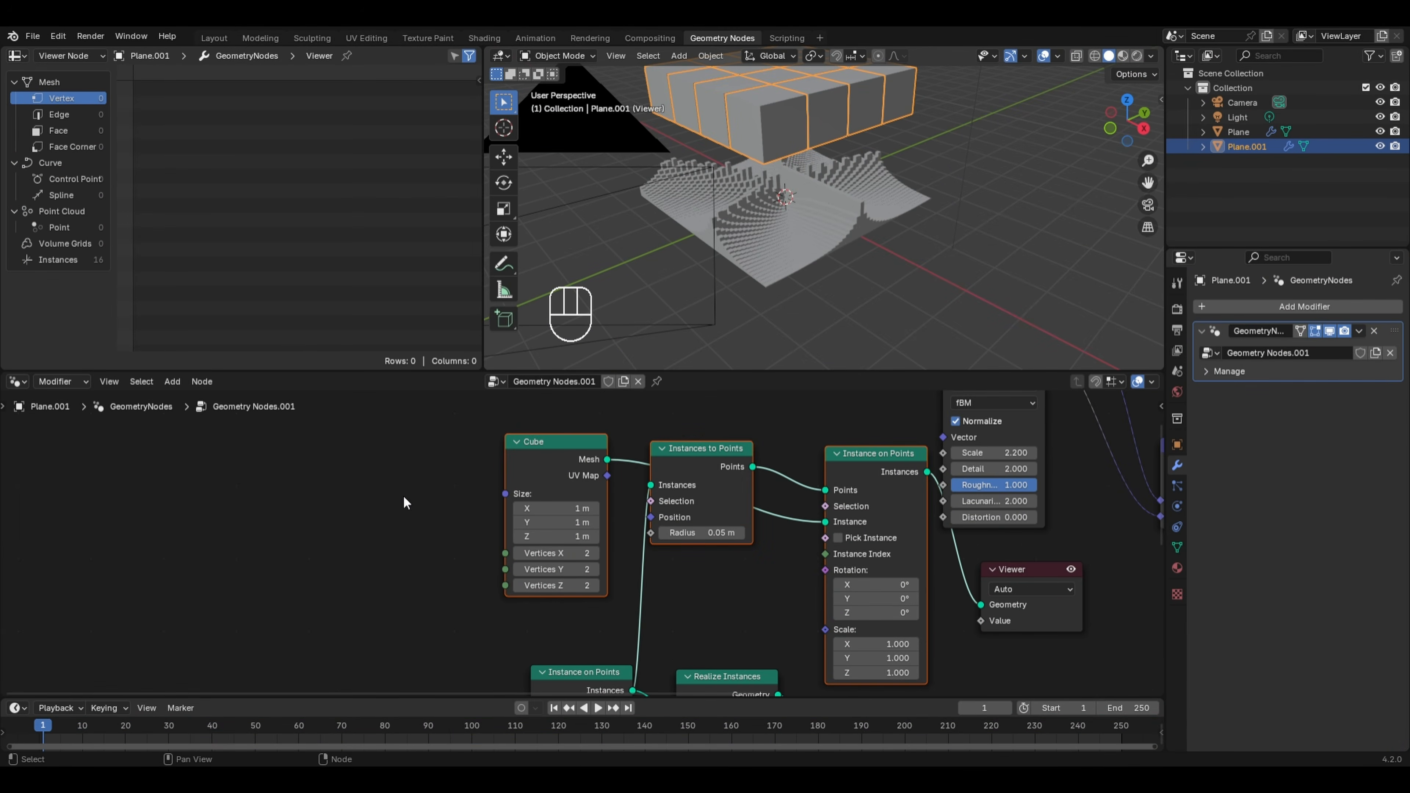
key(shift+a)
mouse_move(373, 595)
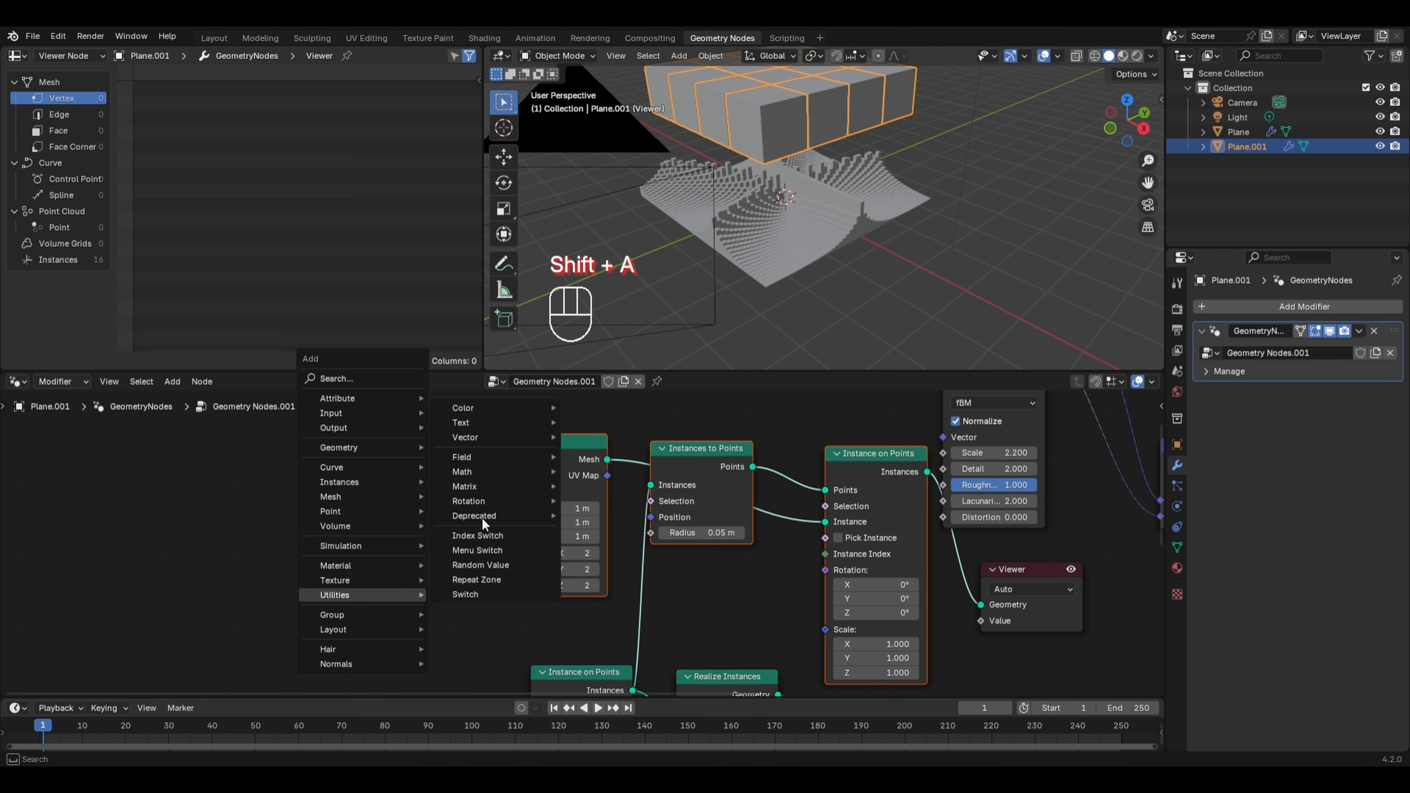
mouse_move(466, 437)
click(598, 457)
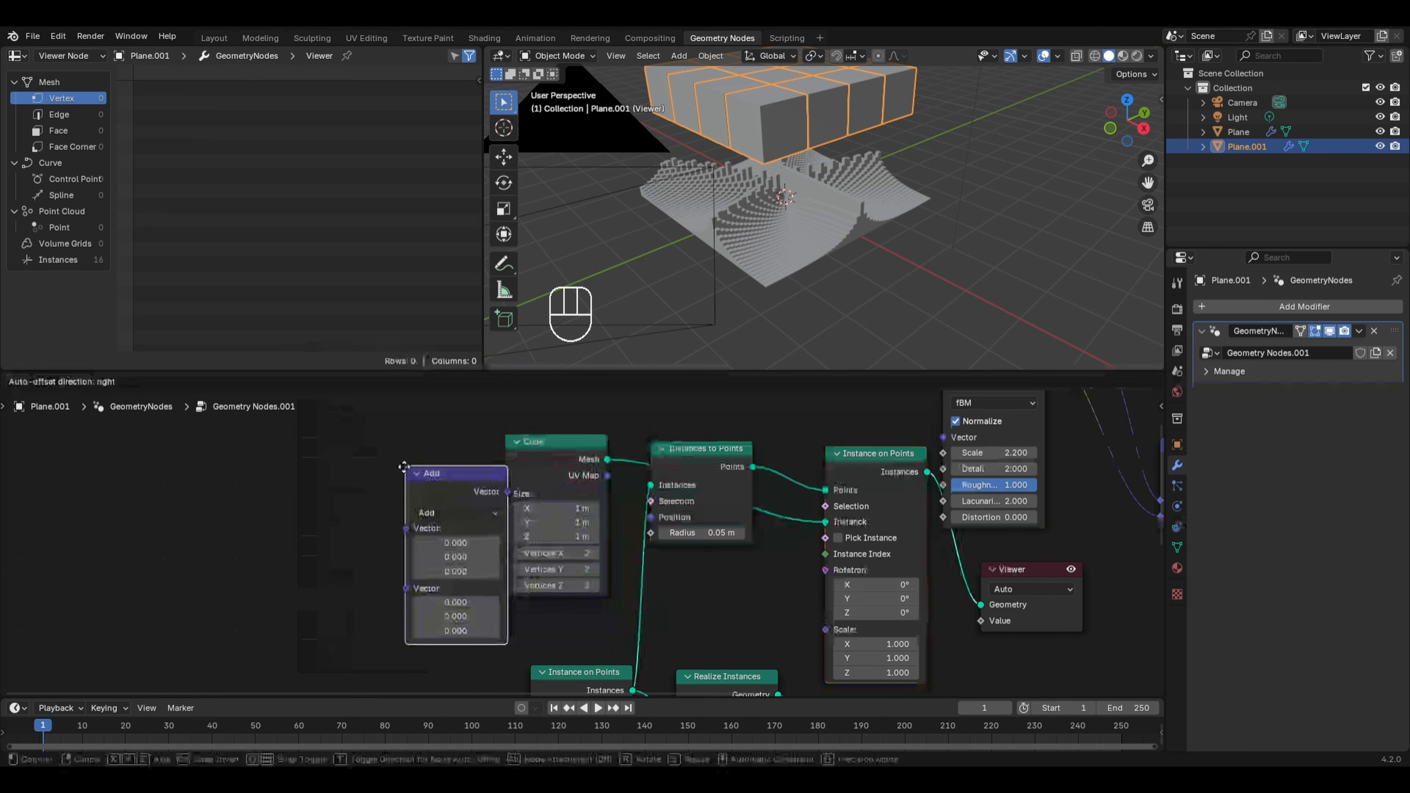
click(374, 484)
drag(477, 509, 651, 517)
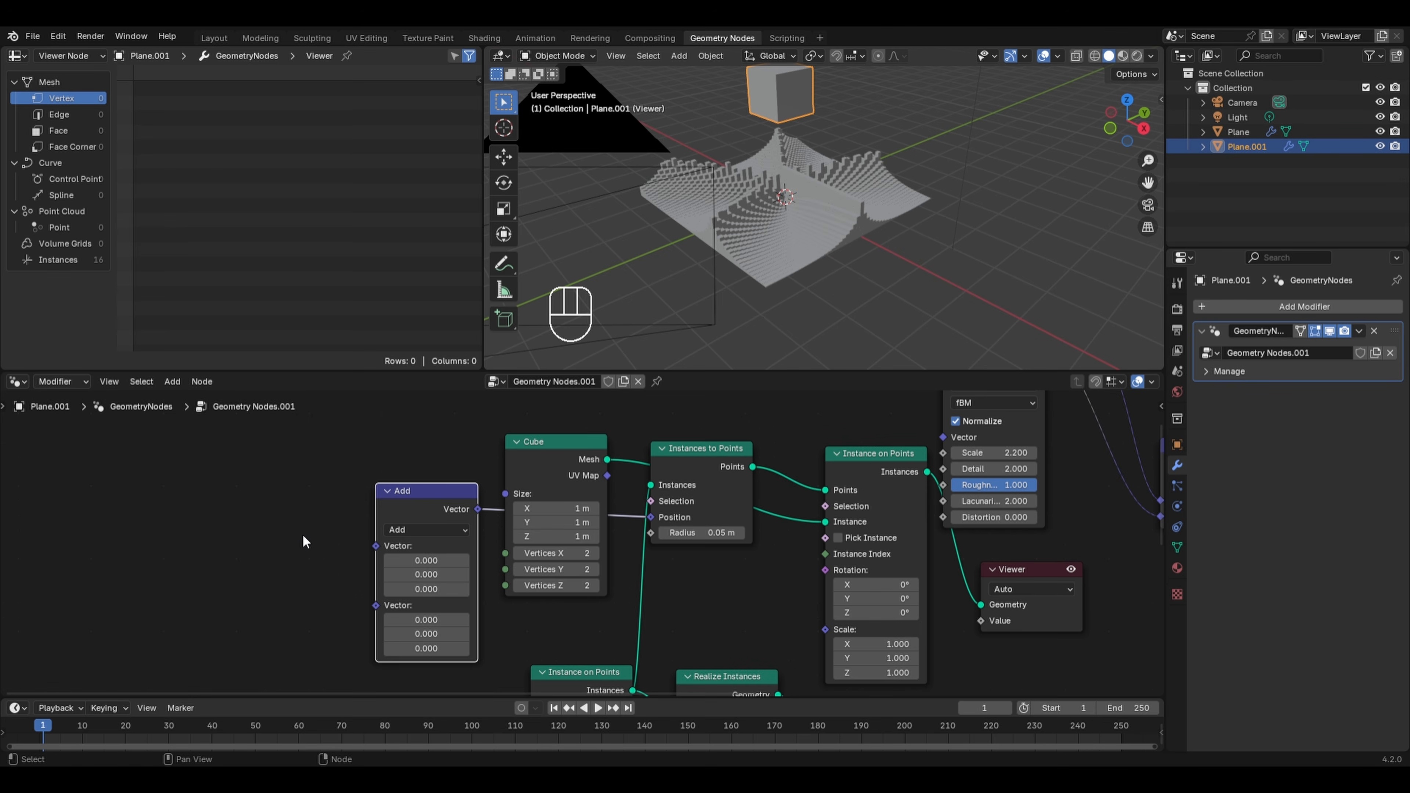
Add a Position node and connect it to the first vector input of the new Add node
key(shift+a)
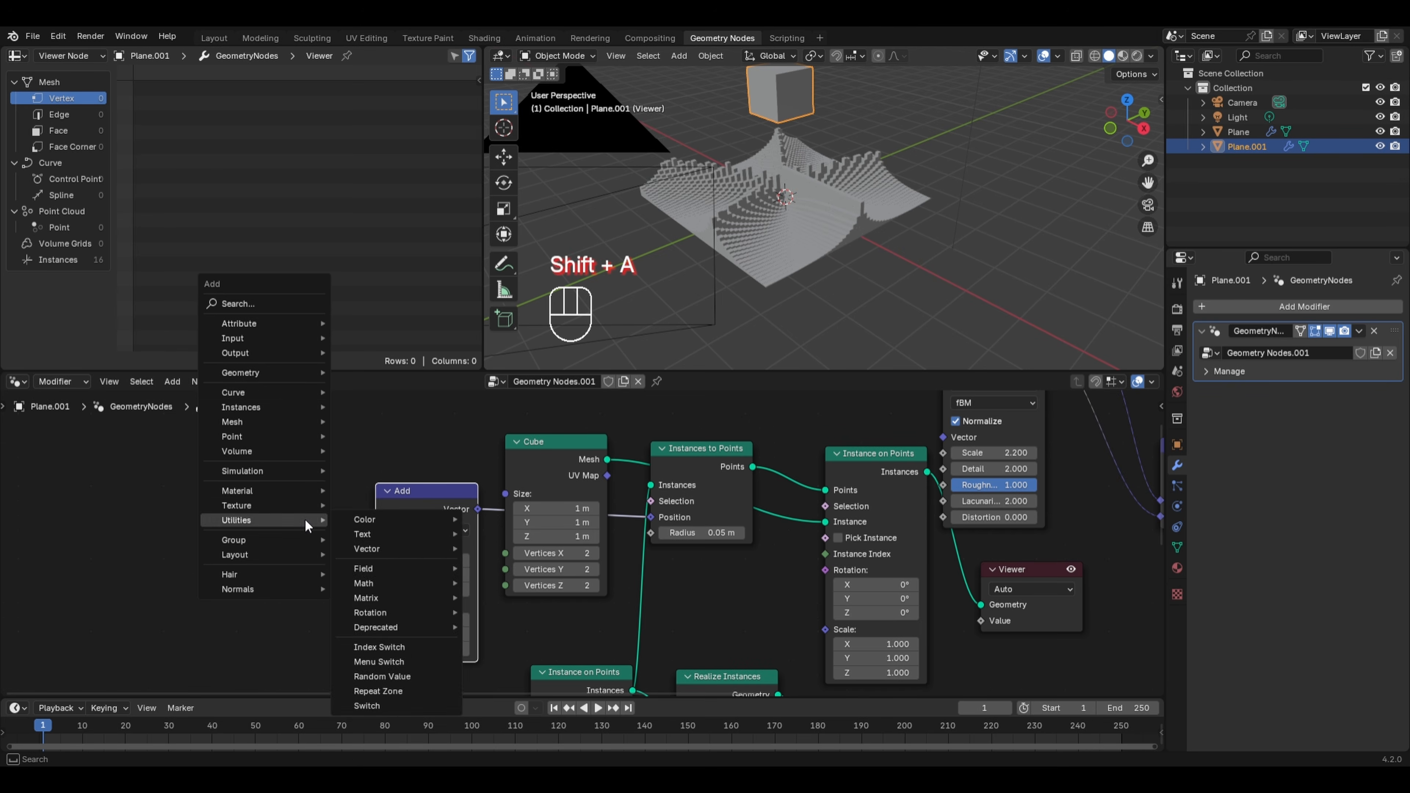
mouse_move(298, 373)
mouse_move(389, 372)
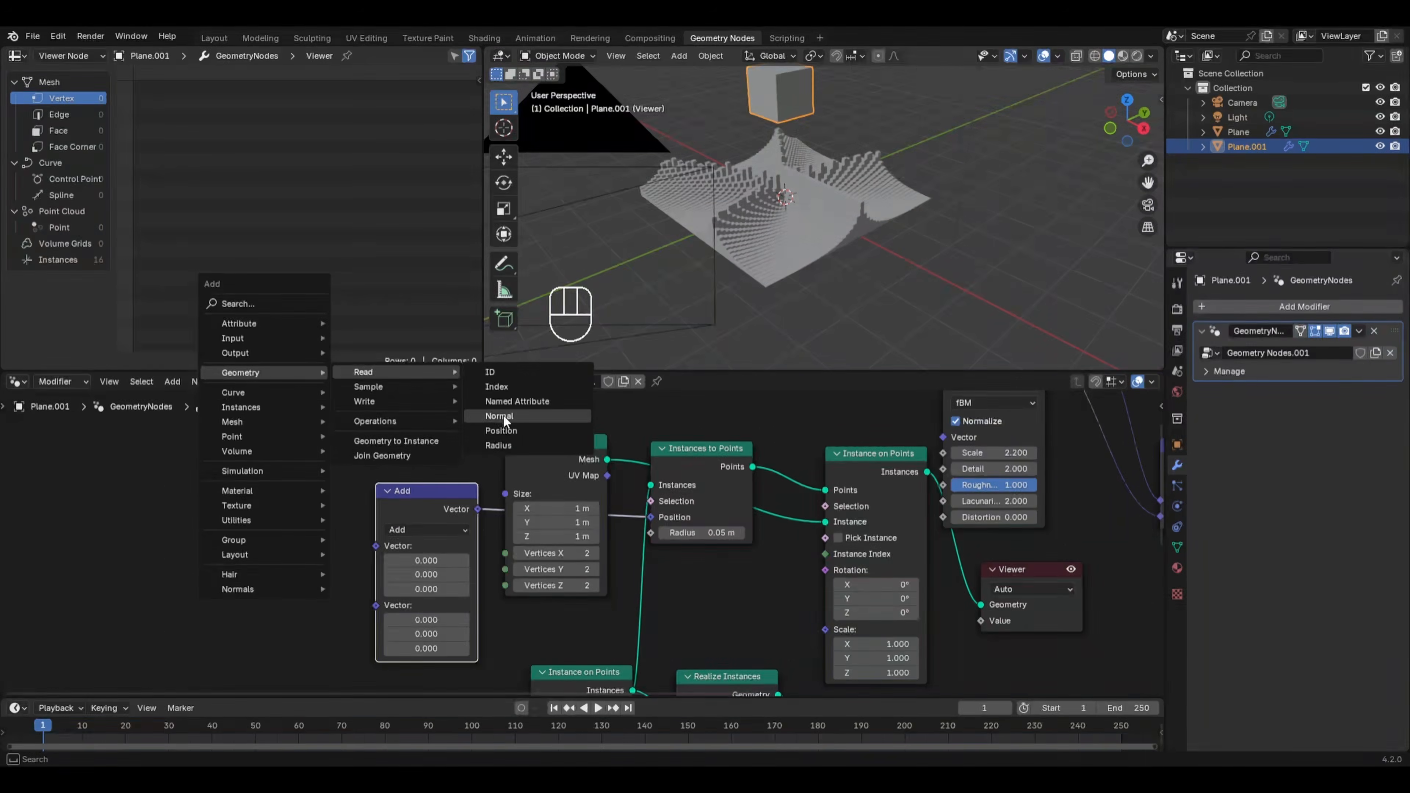
click(501, 431)
click(276, 528)
drag(276, 524, 376, 546)
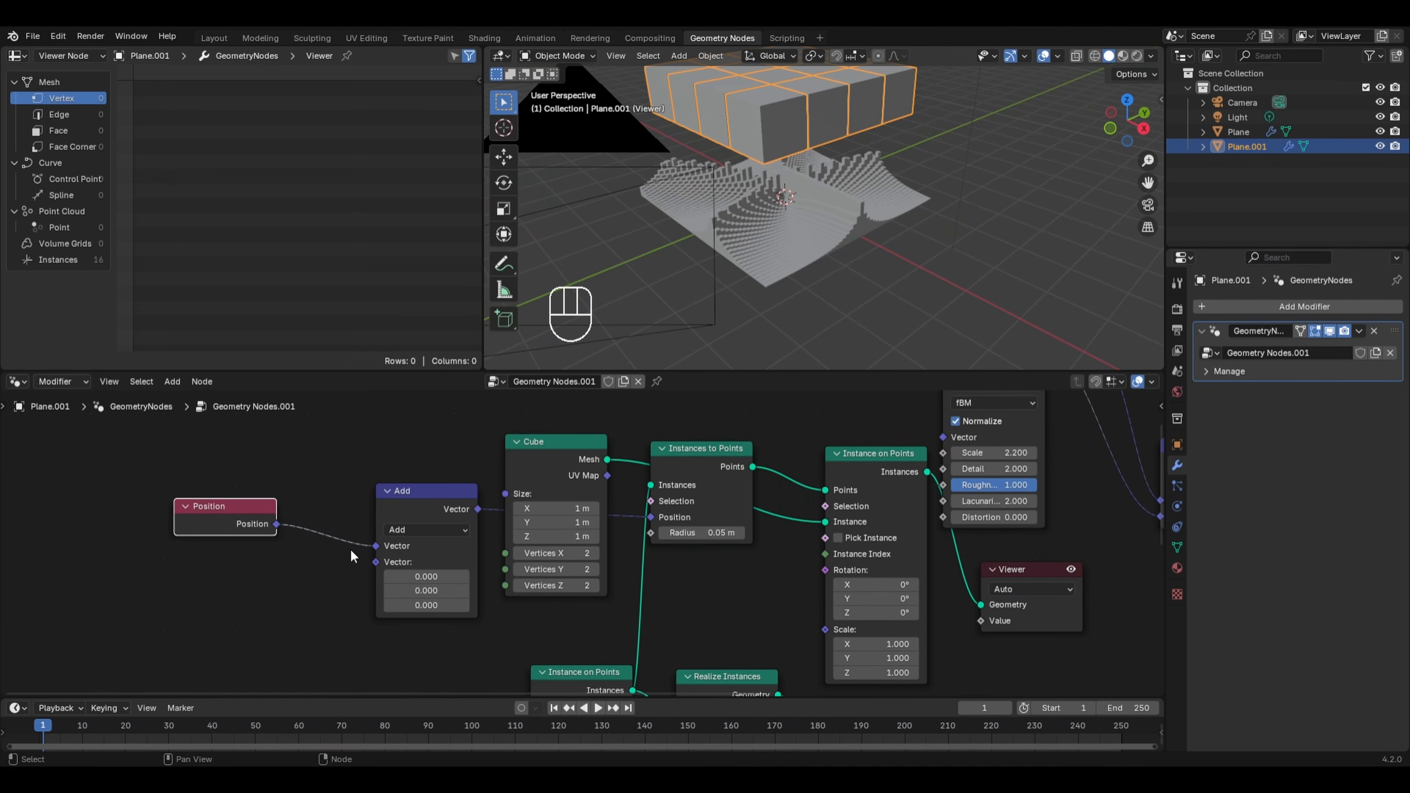
Add a Random Value node of type Vector and connect it to the second vector input of the Add node
key(shift+a)
mouse_move(296, 680)
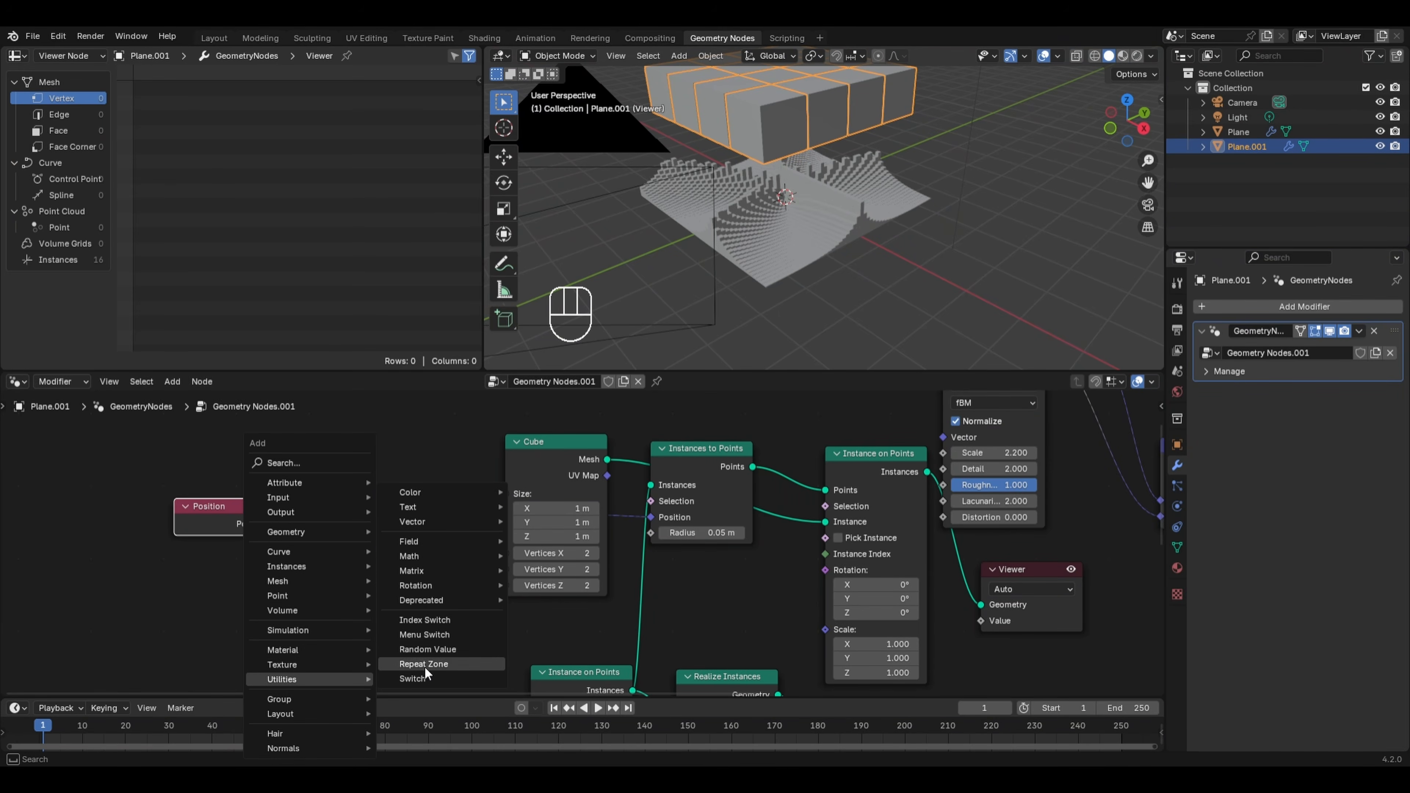
click(449, 648)
click(191, 573)
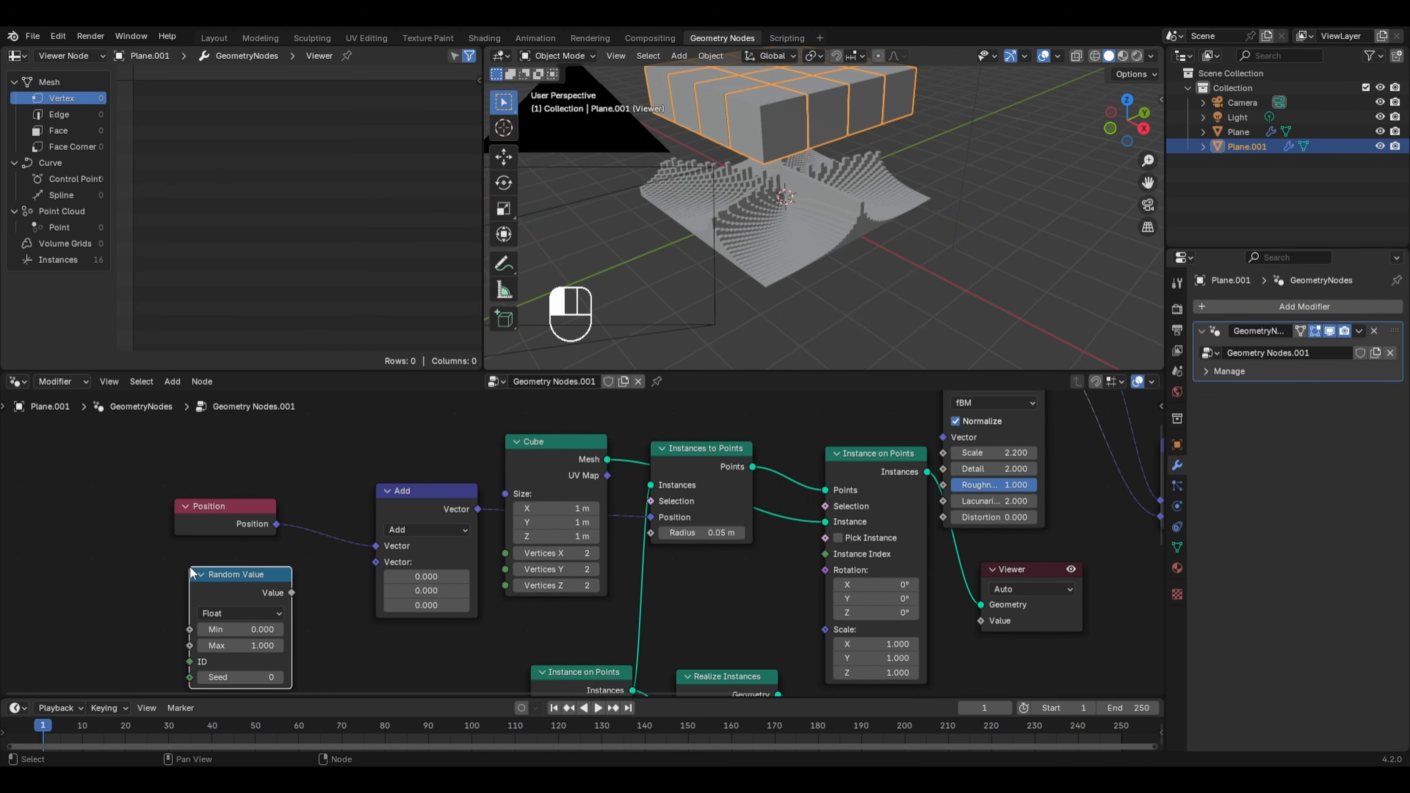
click(232, 614)
click(222, 682)
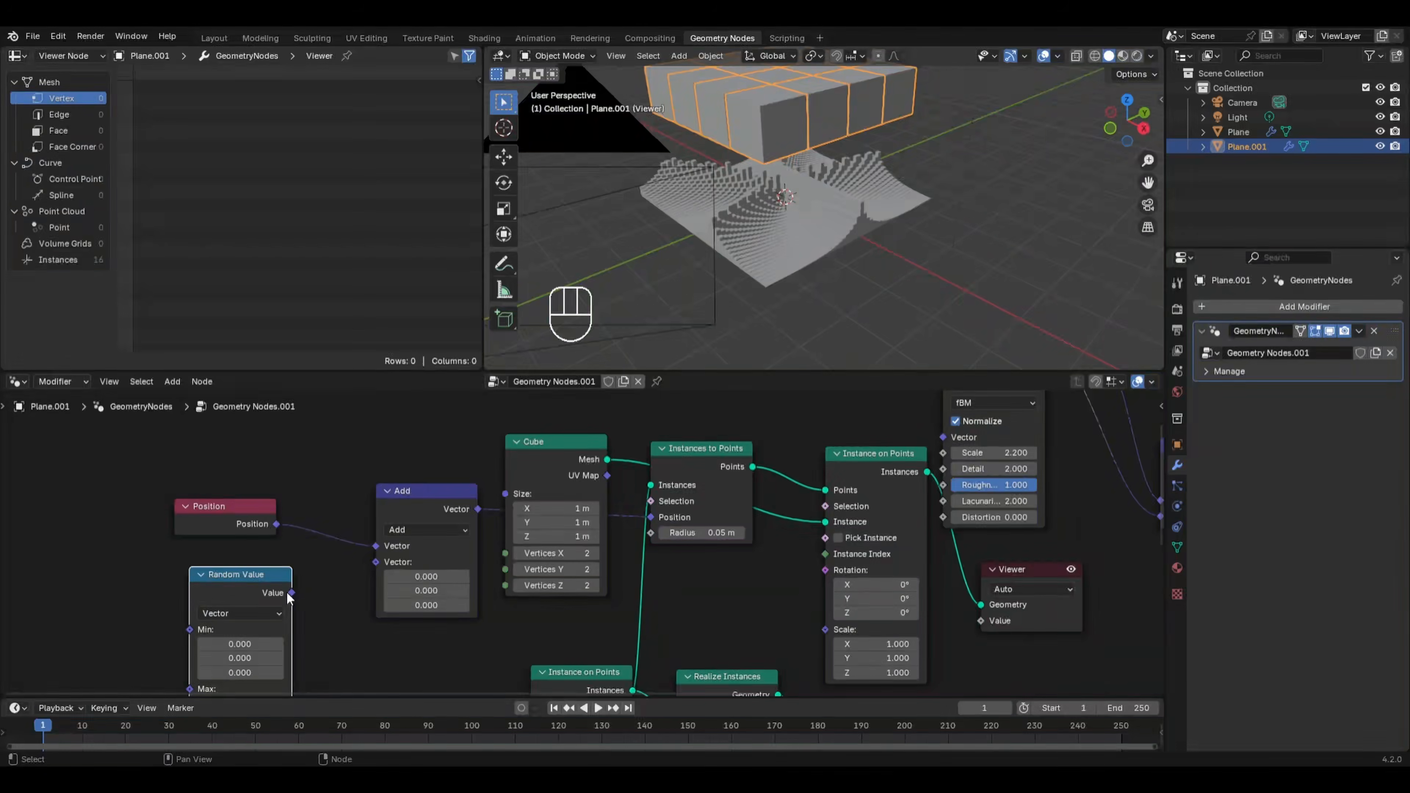
drag(289, 593, 375, 561)
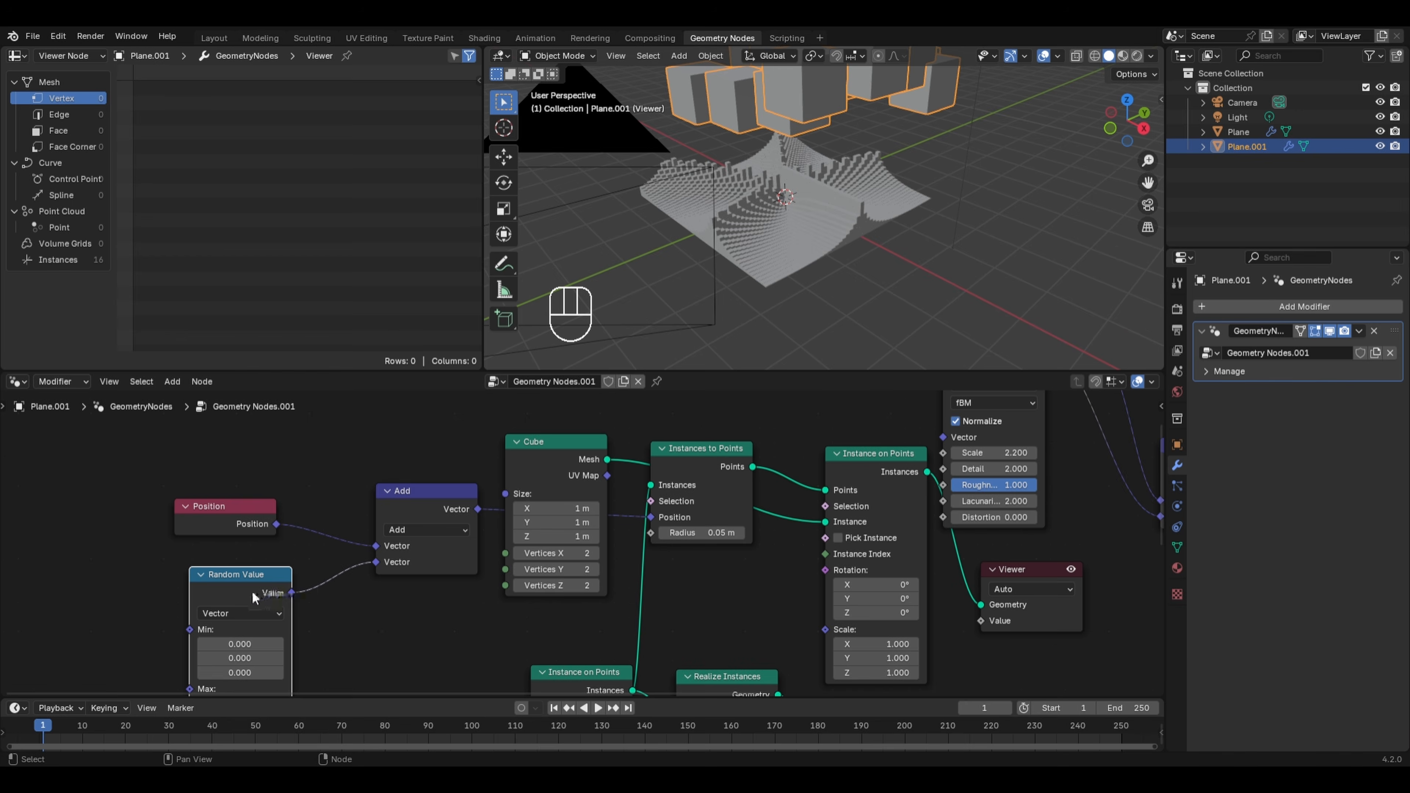
Set the Random Value node's minimum to -0.3 and maximum to 0.4 on all three axes
middle_drag(220, 575, 233, 500)
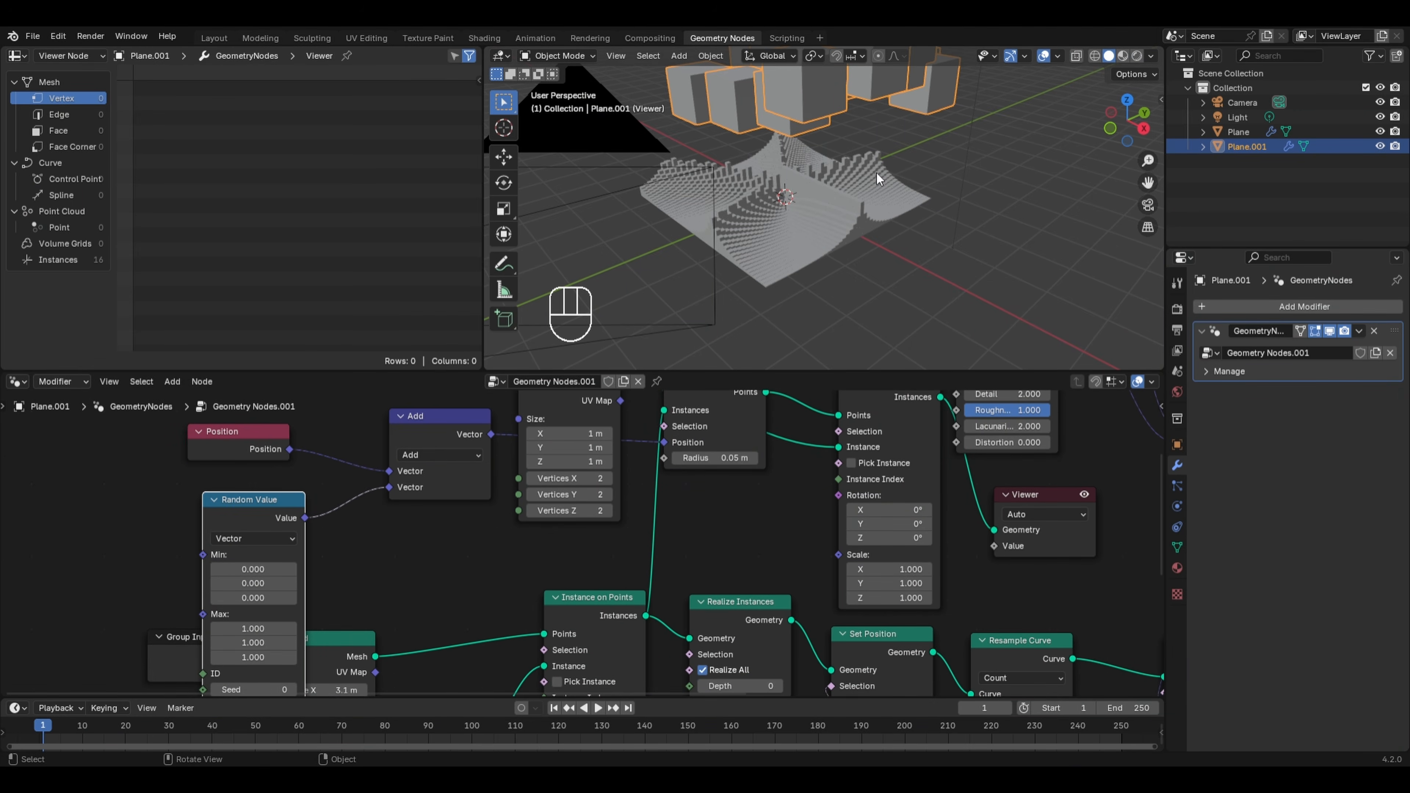
scroll(877, 172, down, 2)
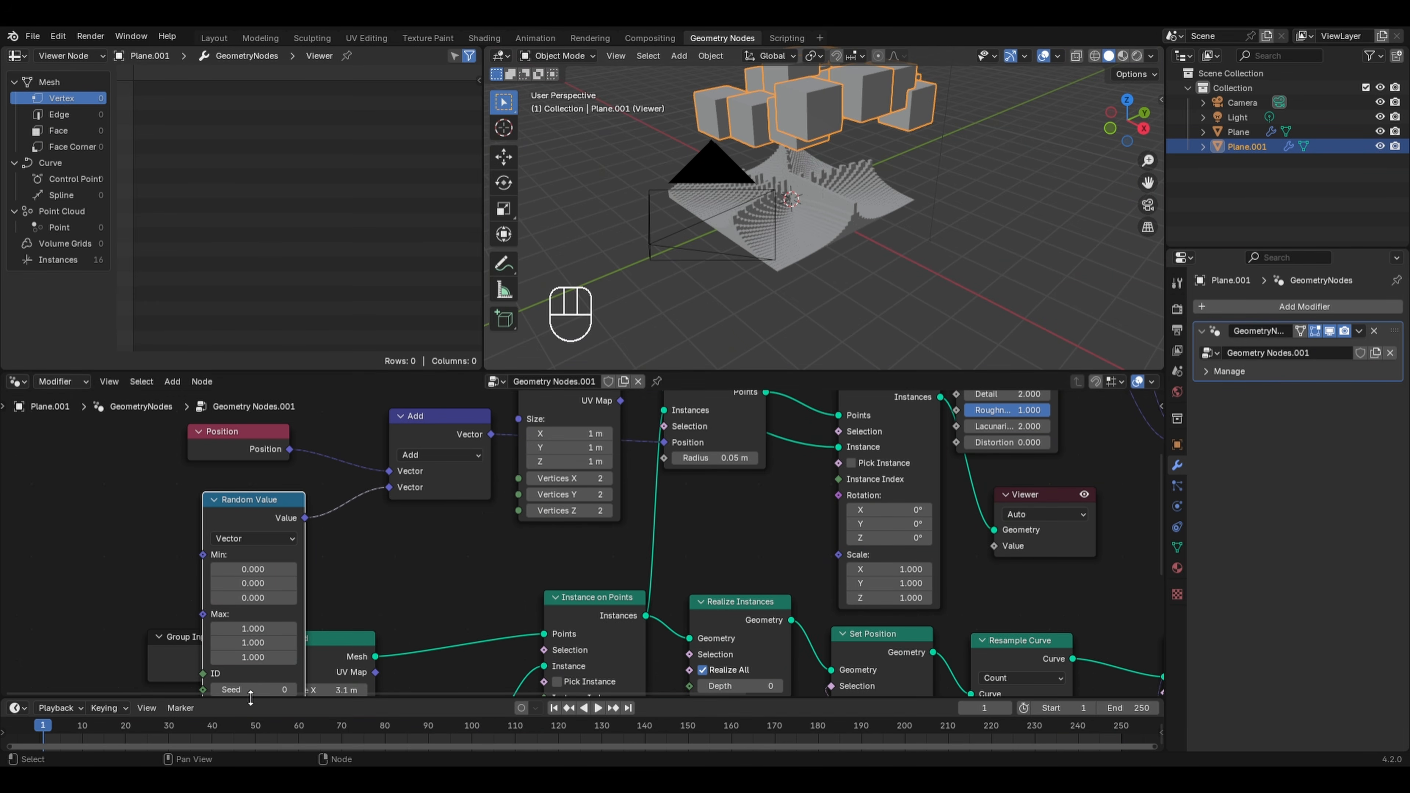
drag(261, 574, 252, 600)
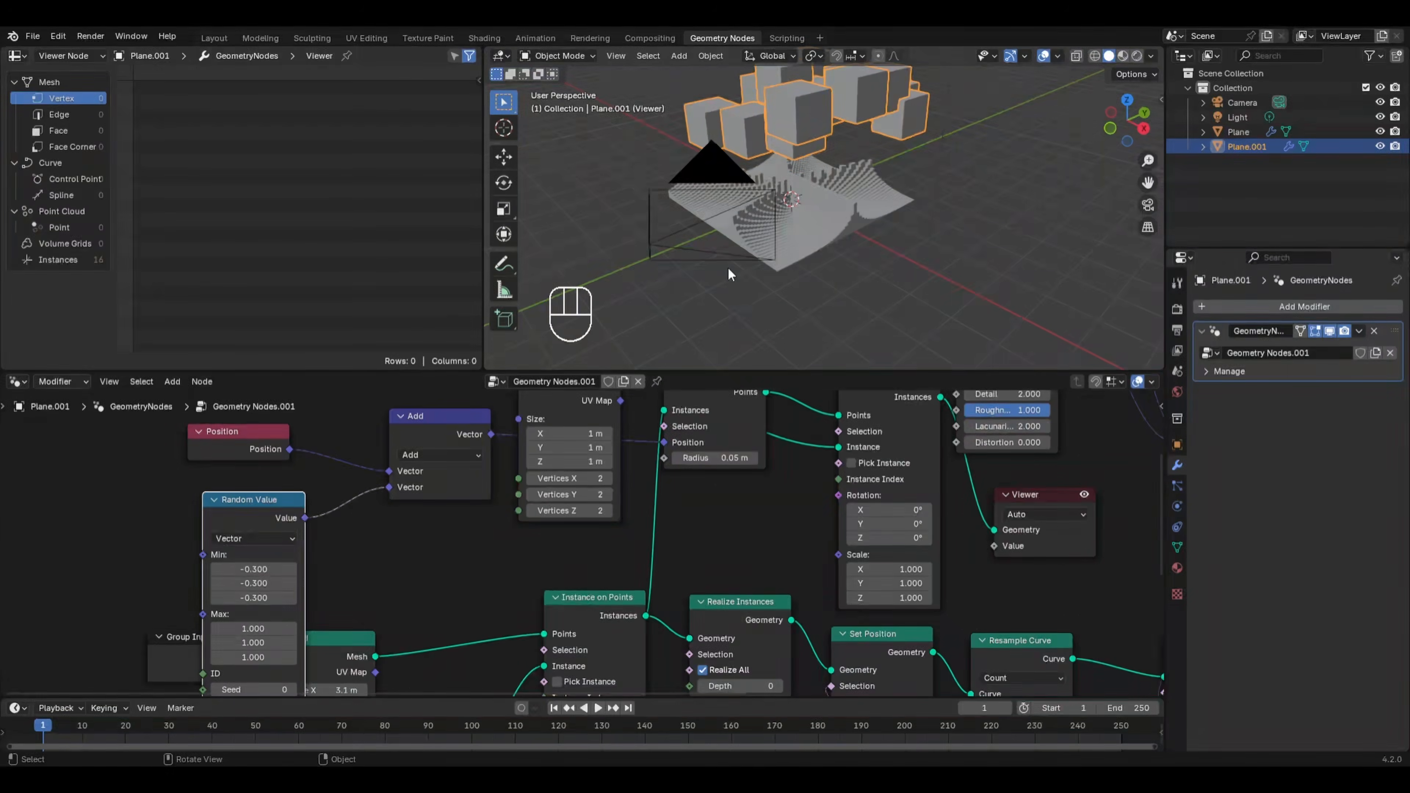
drag(253, 628, 228, 657)
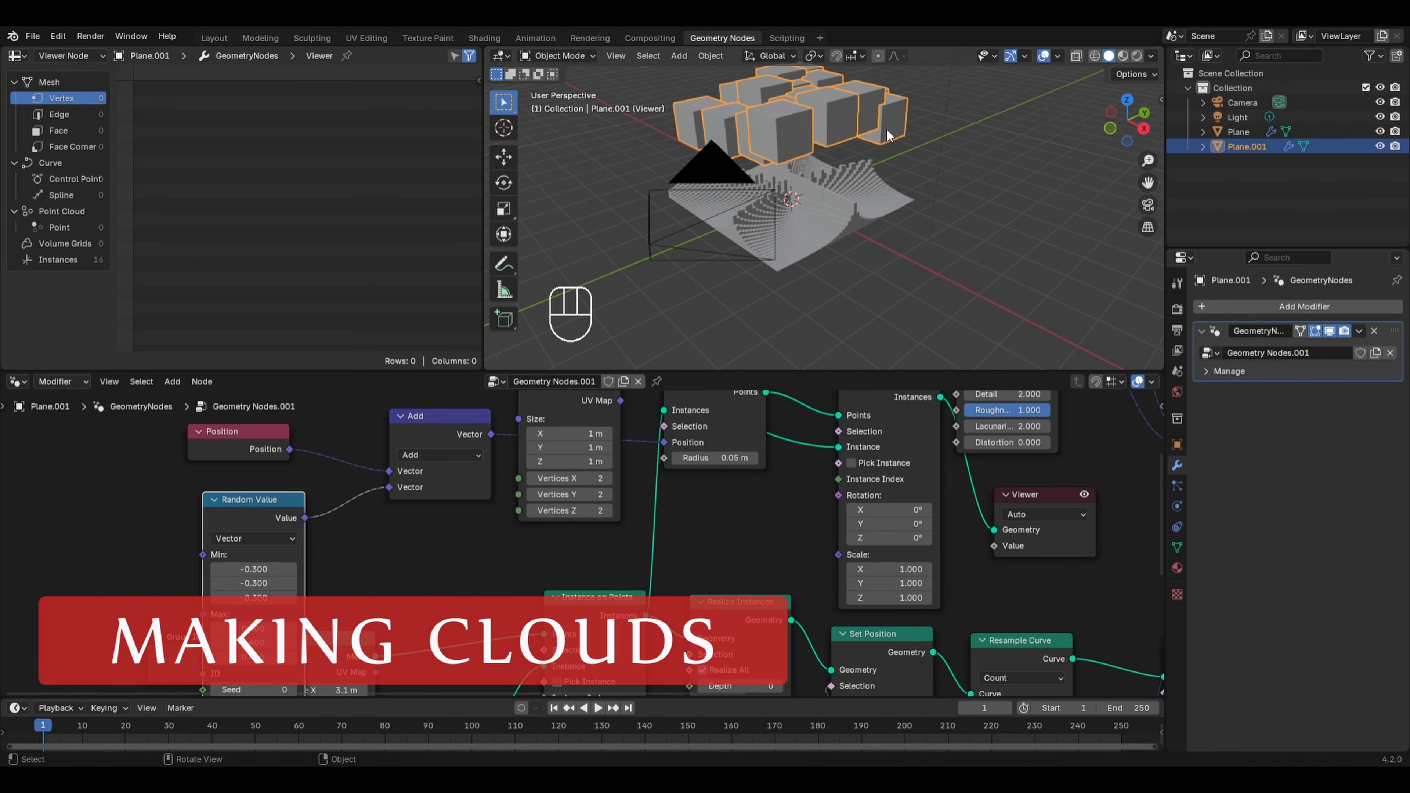
Move the Cube node aside and insert a Set Position node on its link to Instance on Points
middle_drag(647, 426, 609, 518)
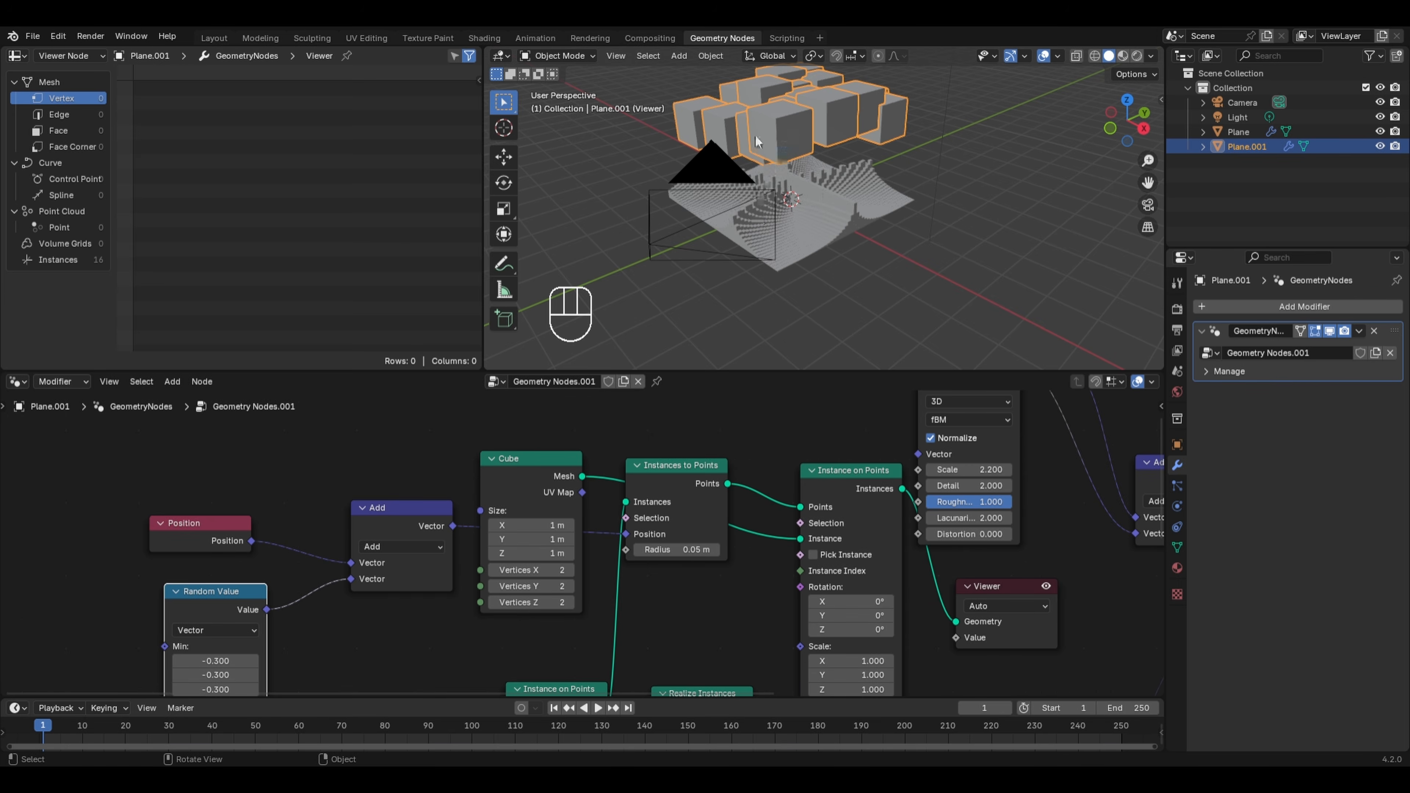
drag(553, 475, 509, 462)
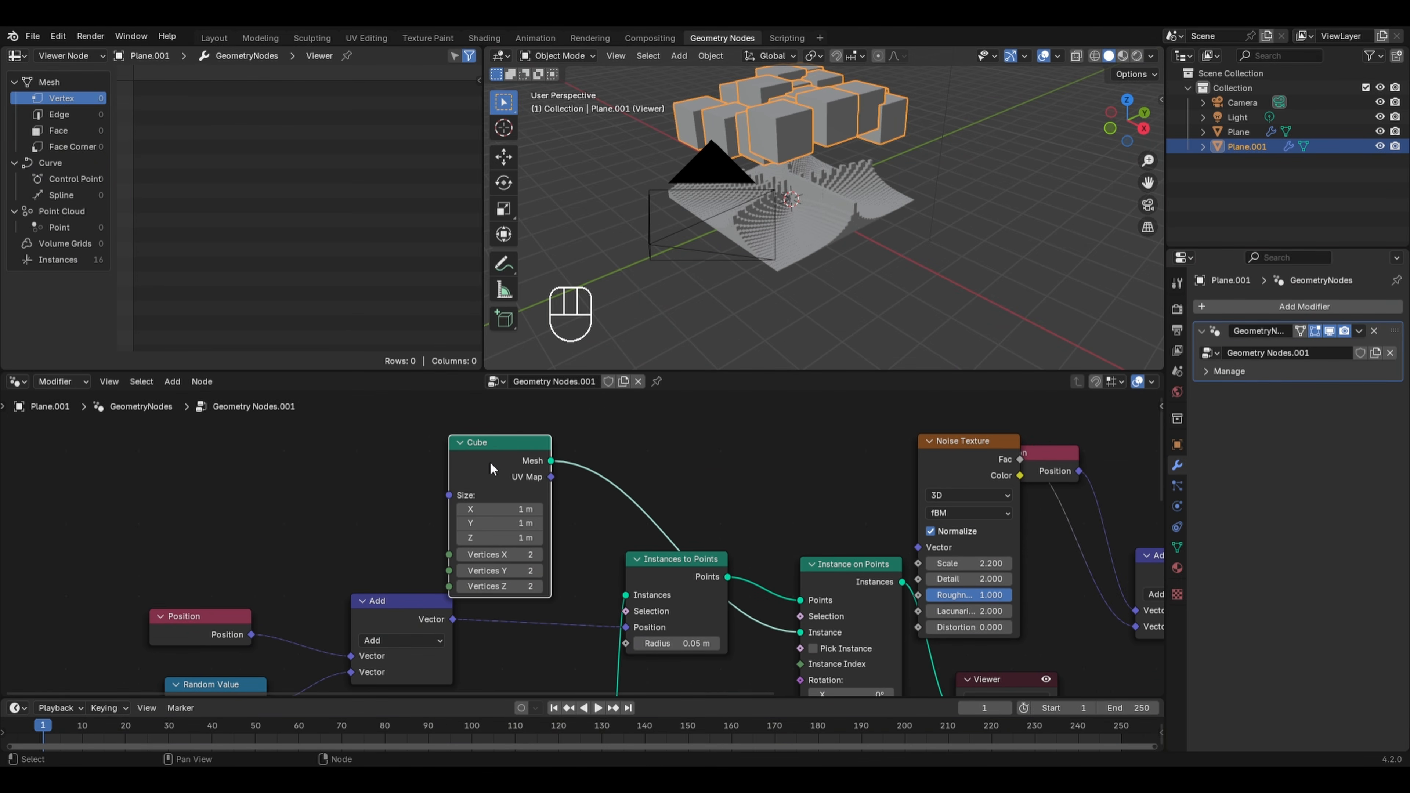
key(shift+a)
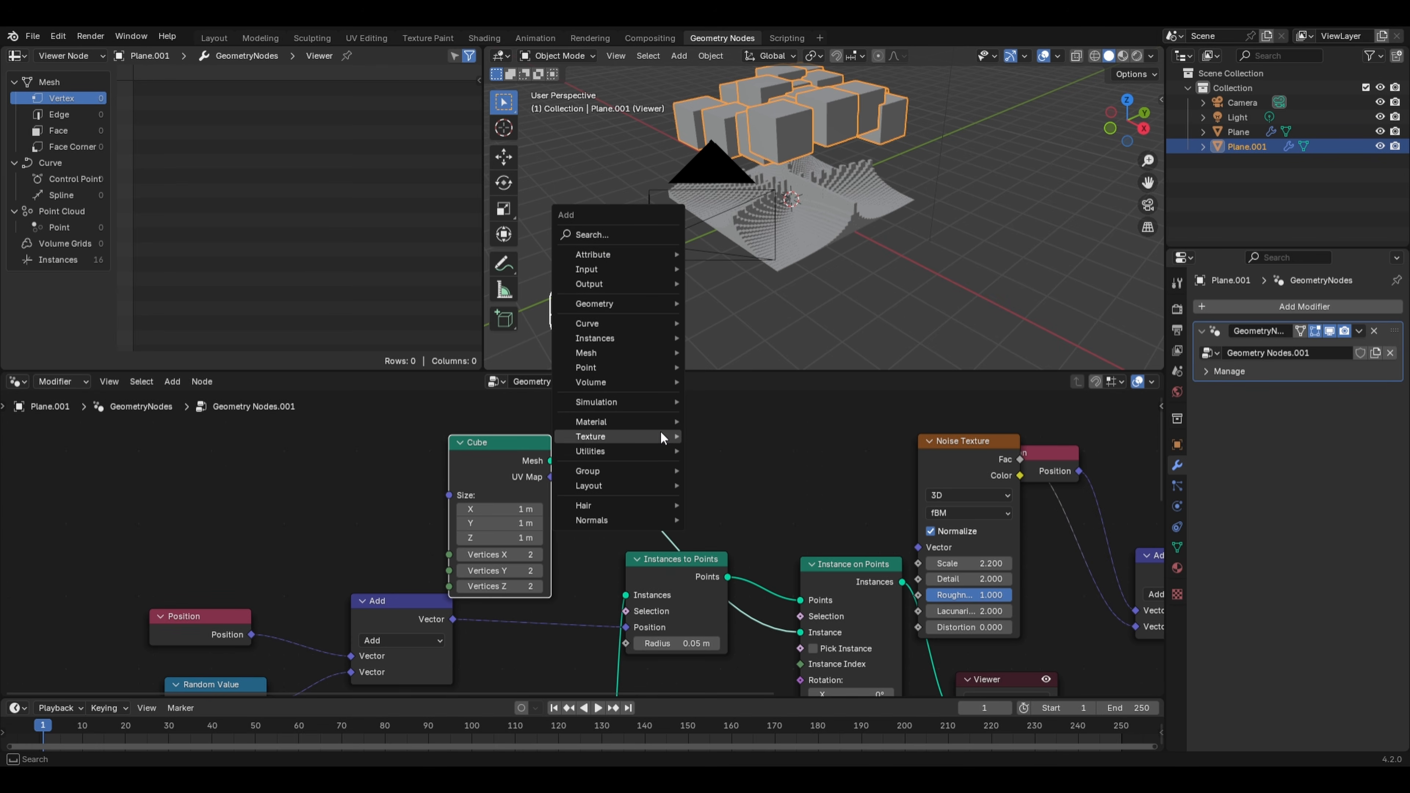
mouse_move(633, 304)
mouse_move(715, 335)
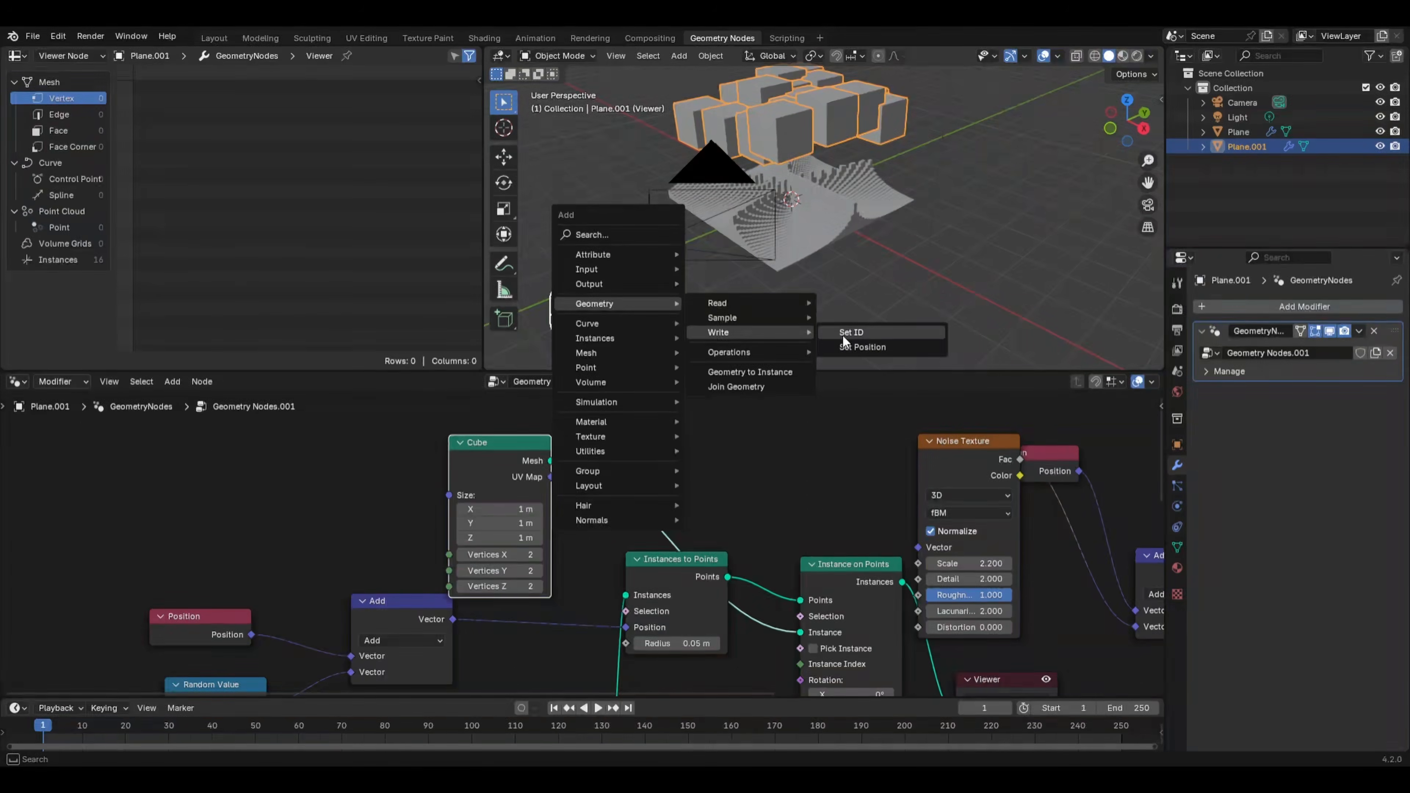
click(864, 347)
click(590, 427)
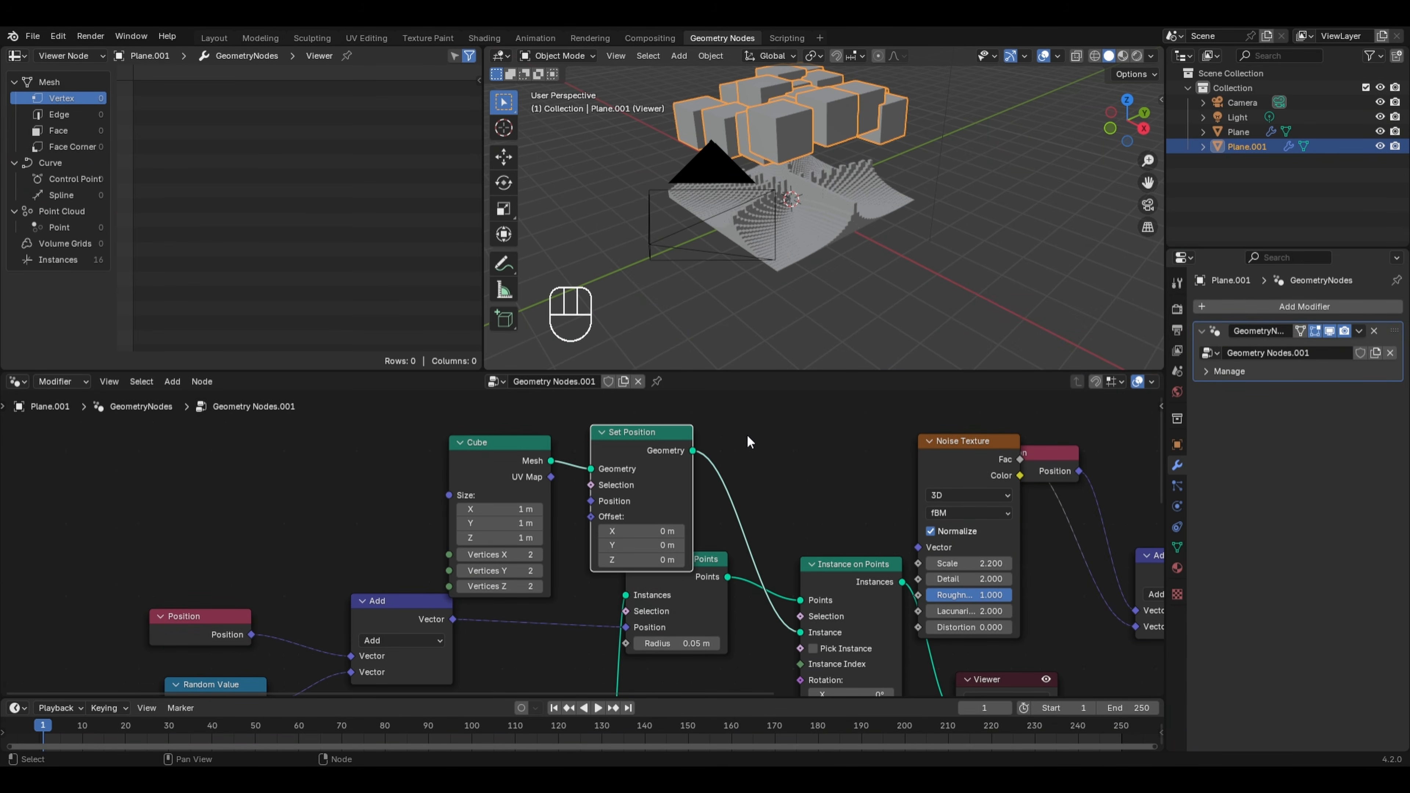
Move the Position node overlapping the Noise Texture clear of it, above the Add node that it feeds
scroll(746, 435, down, 2)
middle_drag(808, 534, 719, 409)
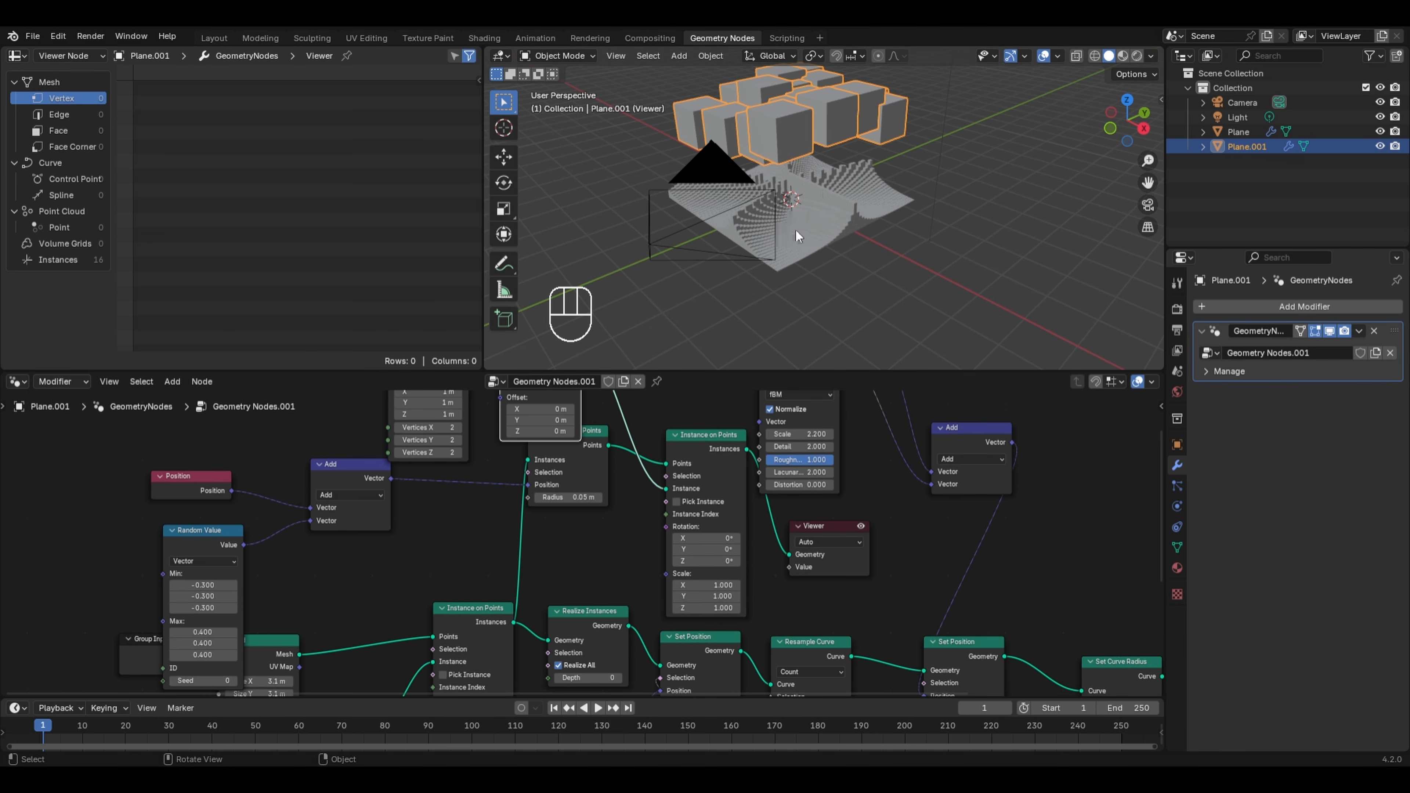
middle_drag(976, 647, 990, 569)
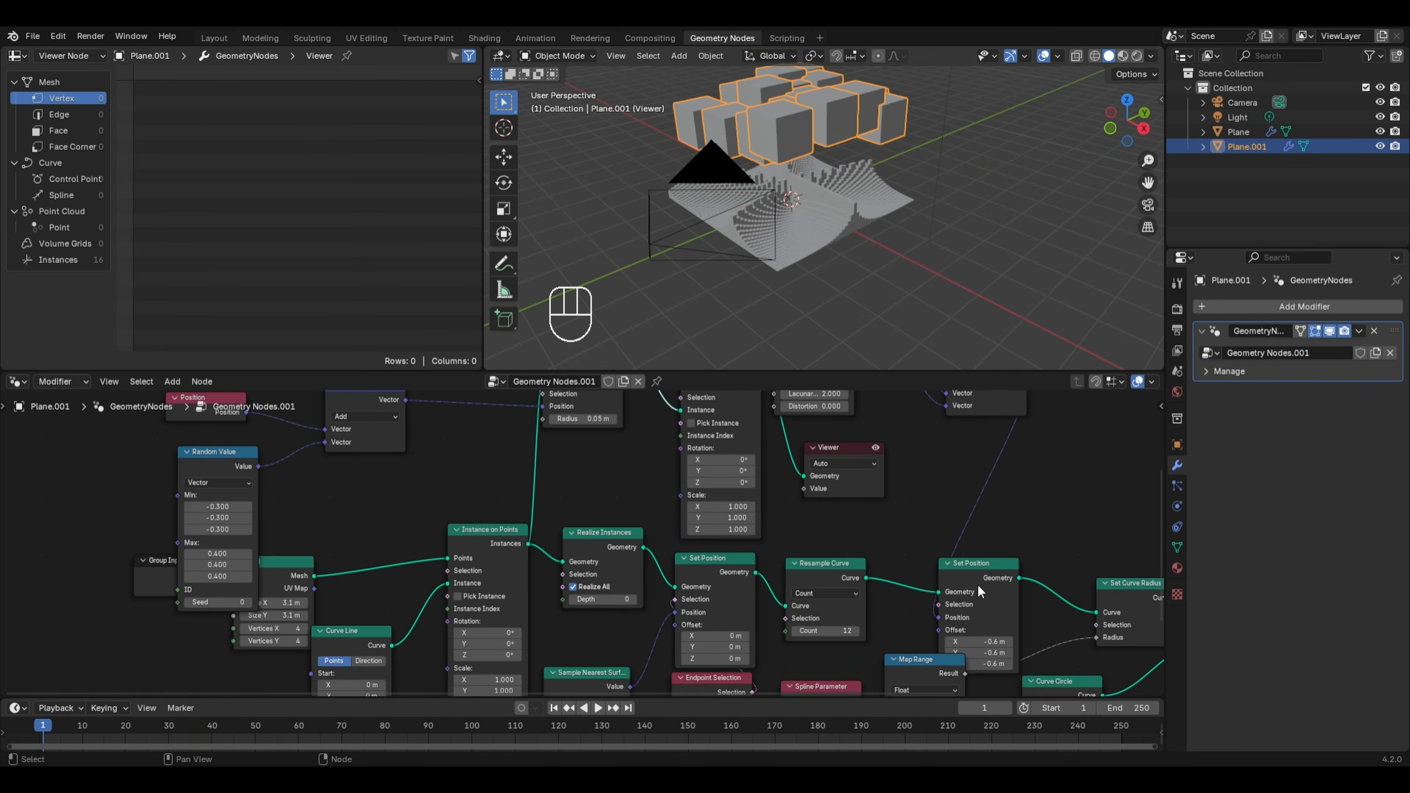
middle_drag(967, 447, 908, 626)
drag(855, 457, 882, 445)
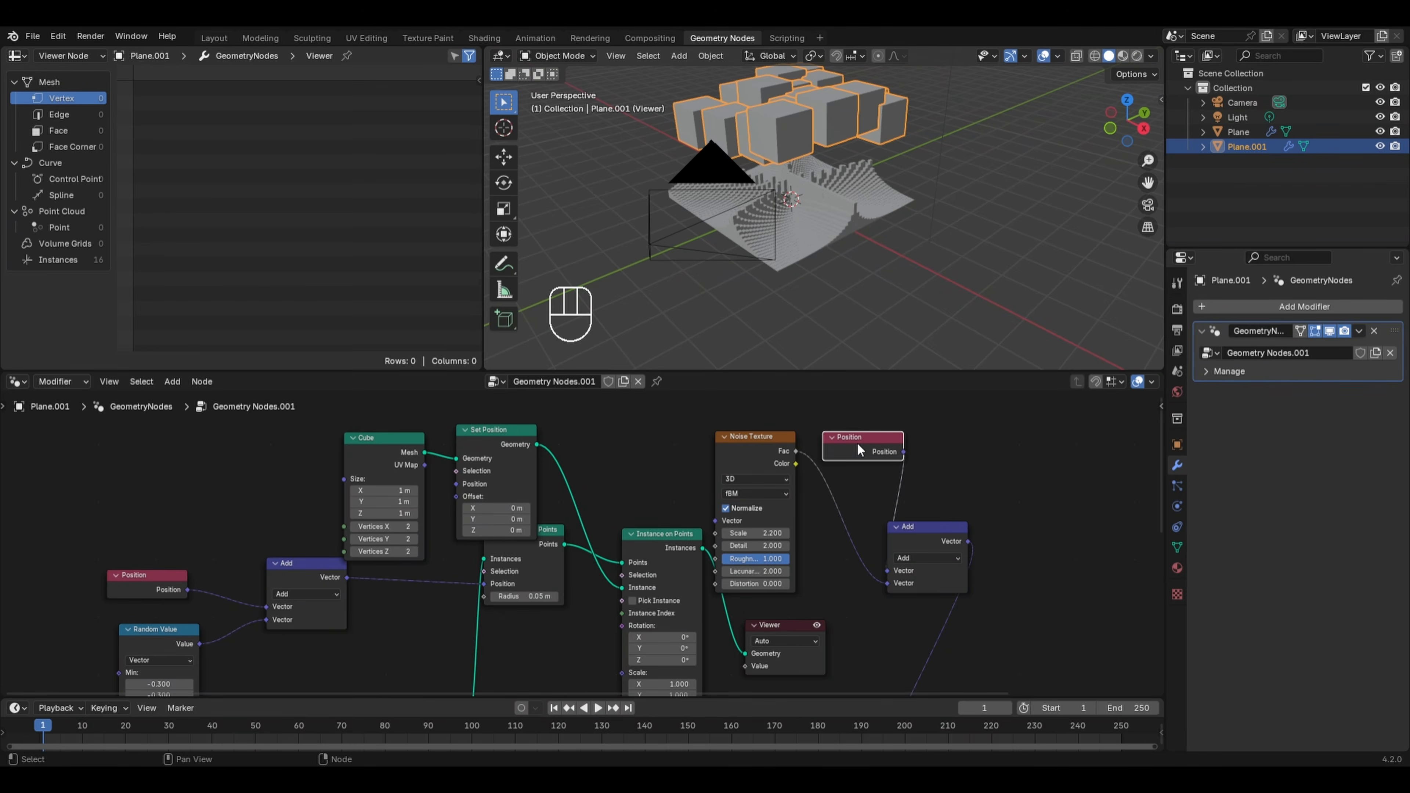
Duplicate the Noise Texture, Position and Add nodes, place the copies beside the Cube, and connect the copied Add to the Set Position node's Position input
drag(771, 403, 946, 557)
key(shift+d)
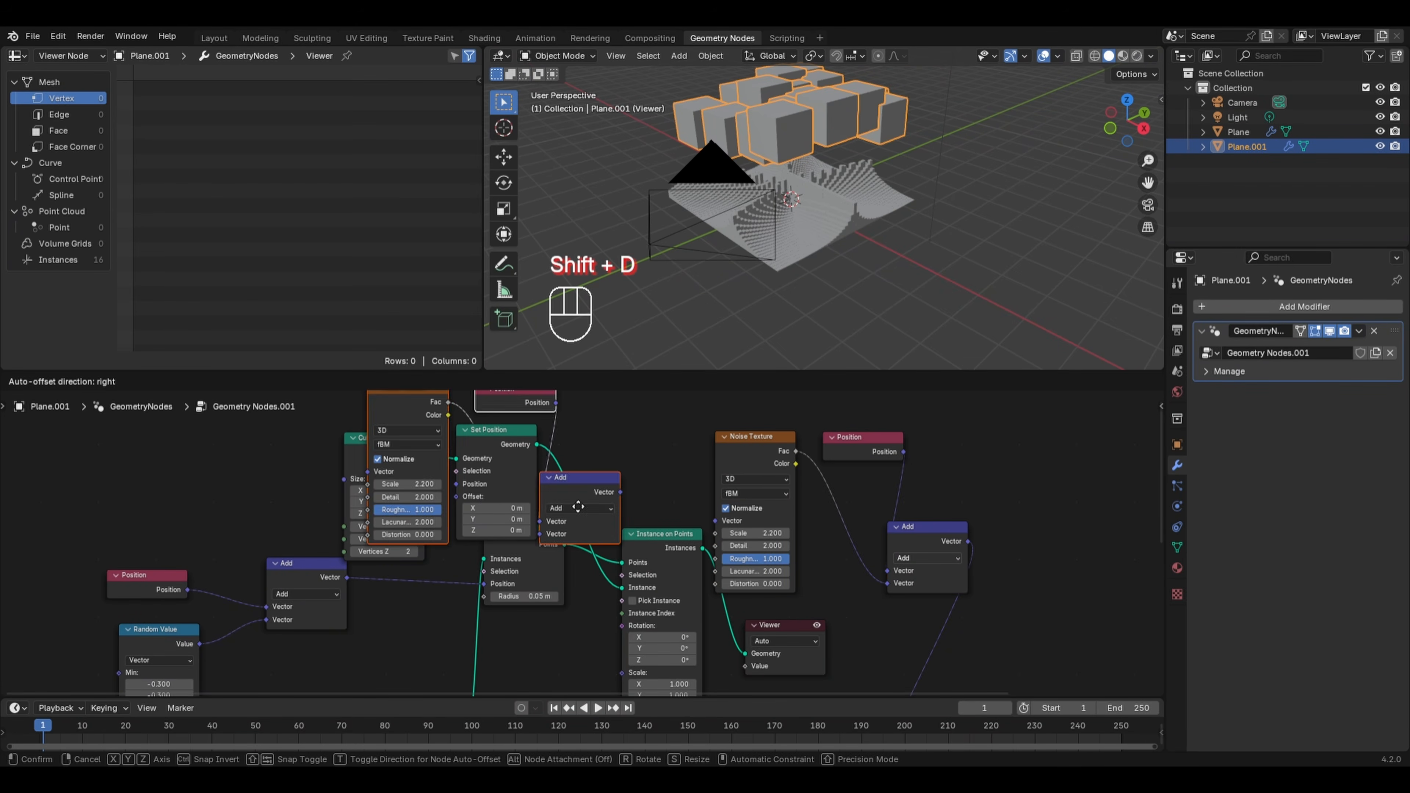
click(264, 500)
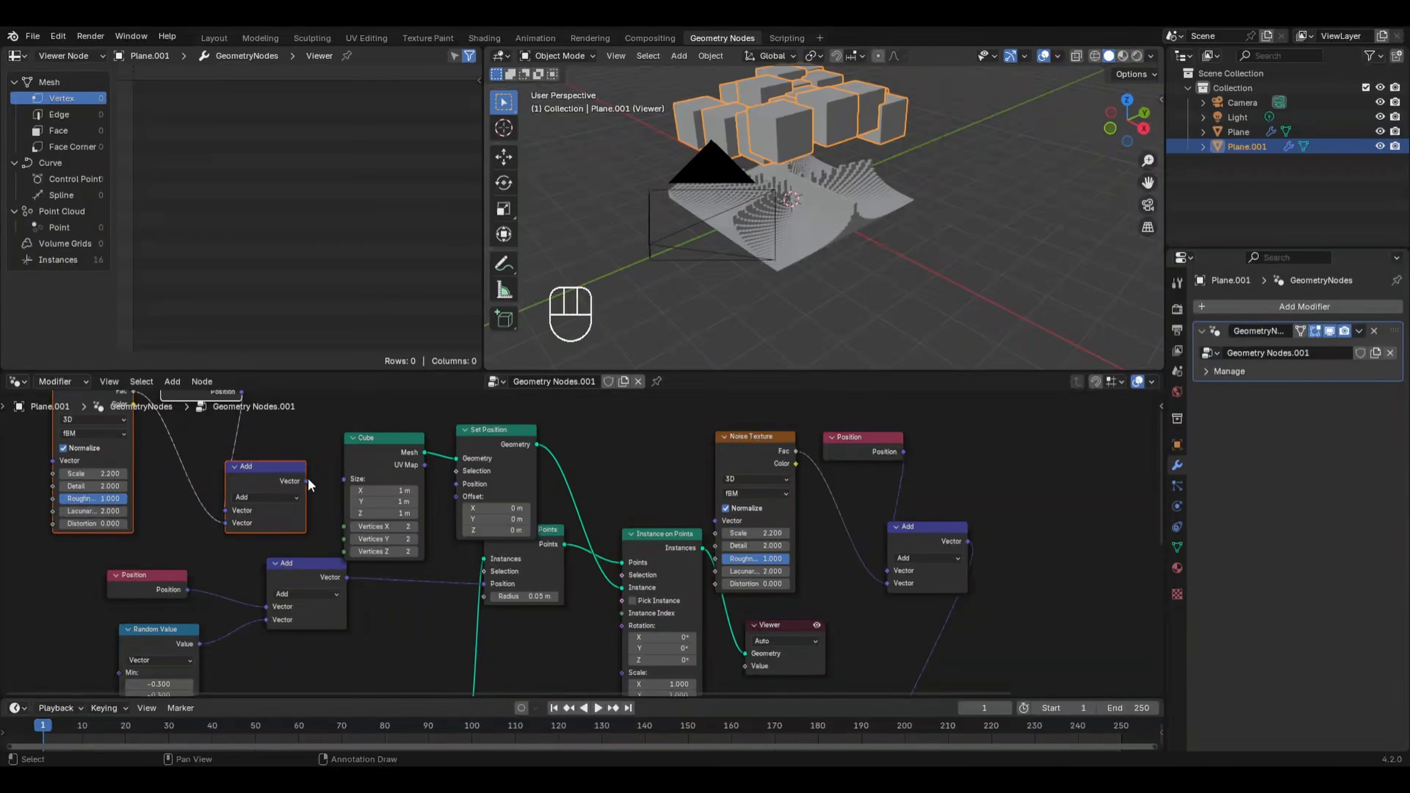
drag(306, 482, 457, 484)
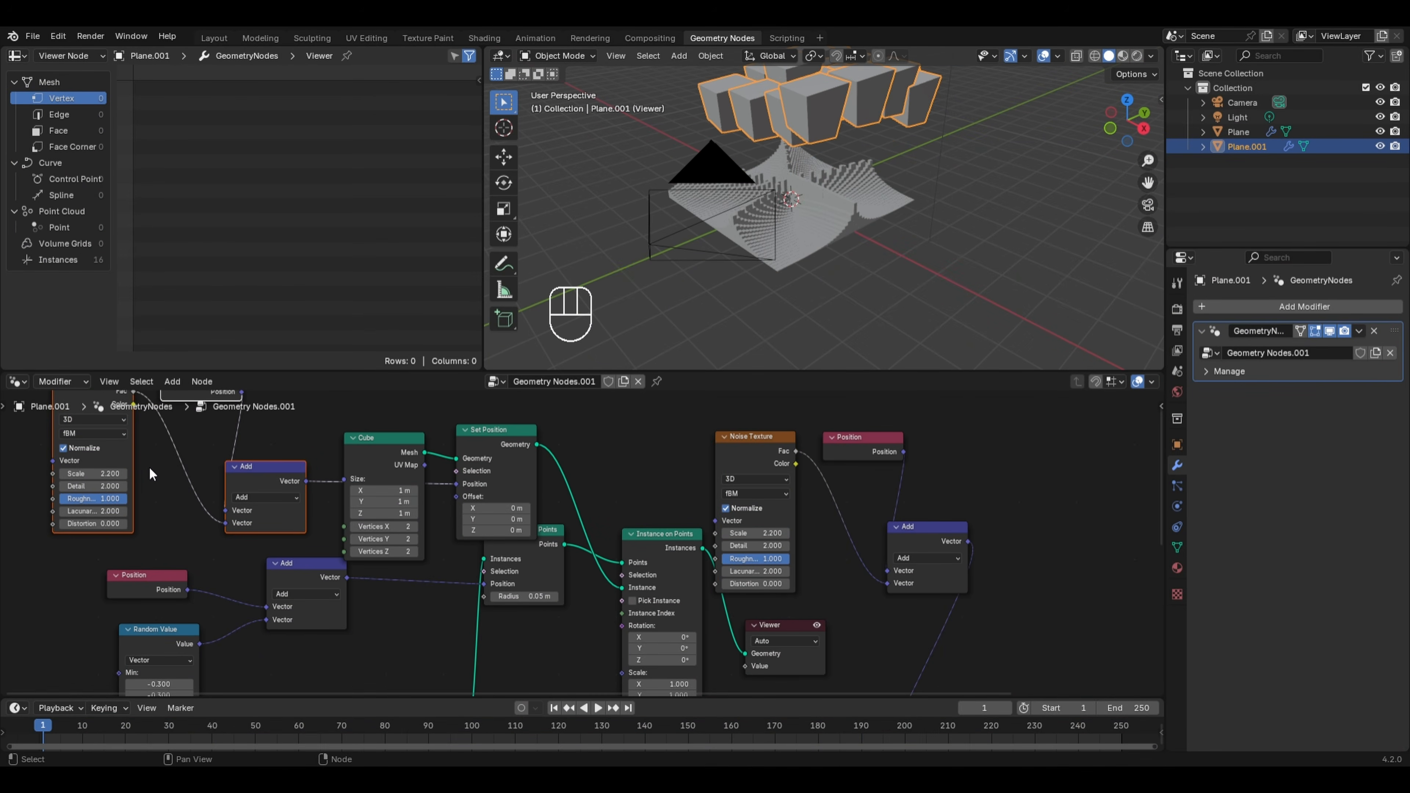
Set the duplicated Noise Texture node's scale to 5
middle_drag(144, 466, 203, 510)
click(148, 434)
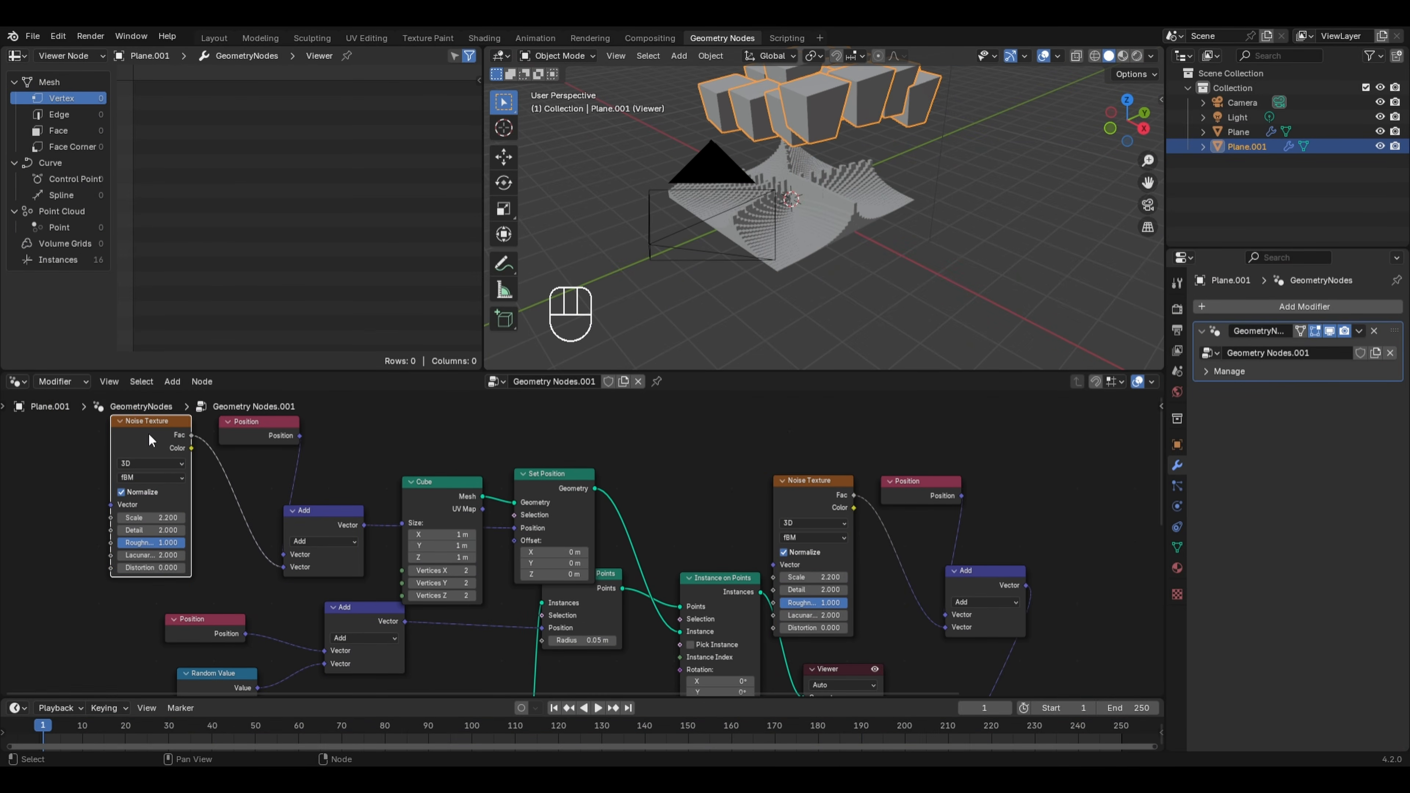
click(159, 515)
text(5)
key(Return)
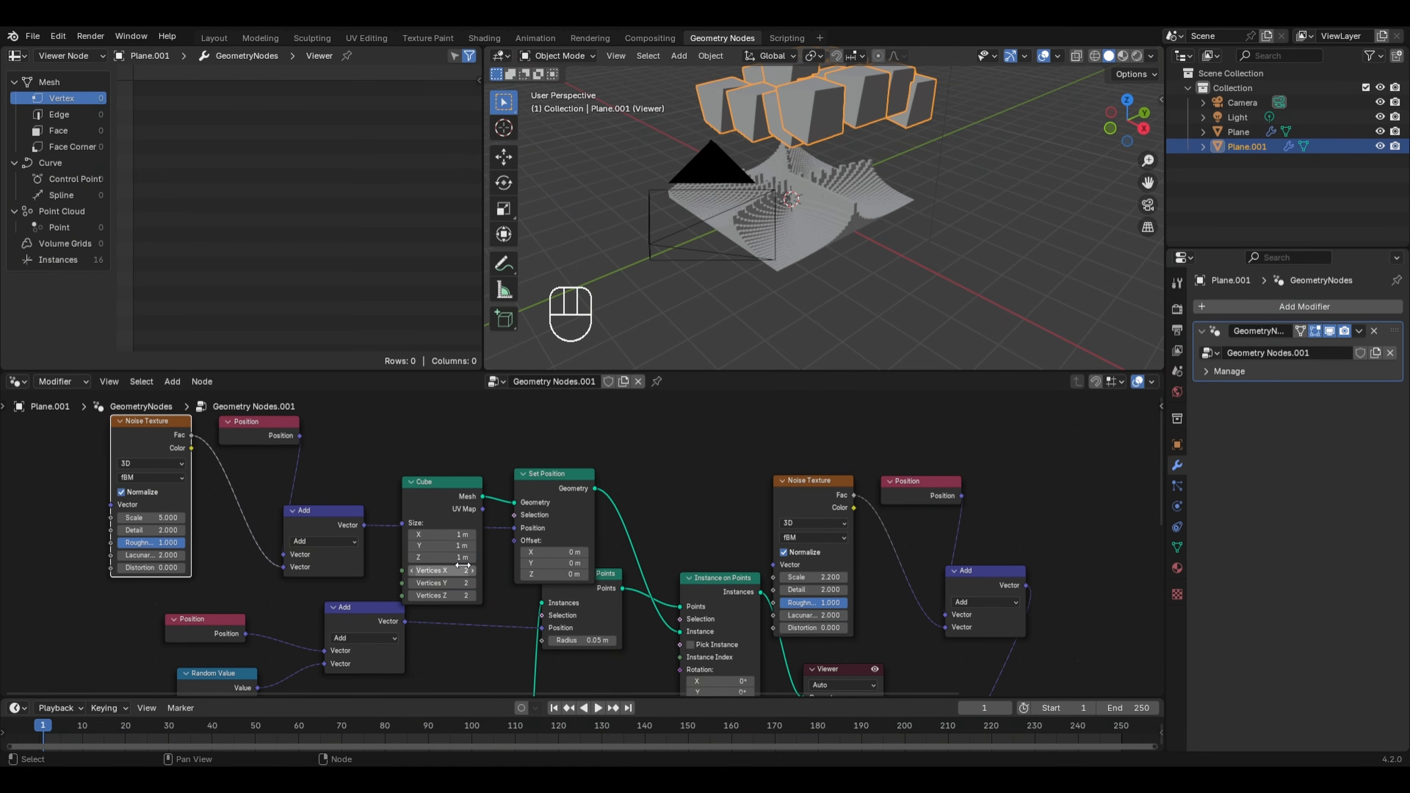
Set the Cube node's vertex counts to 4 on the X, Y and Z axes
scroll(461, 567, up, 1)
click(451, 575)
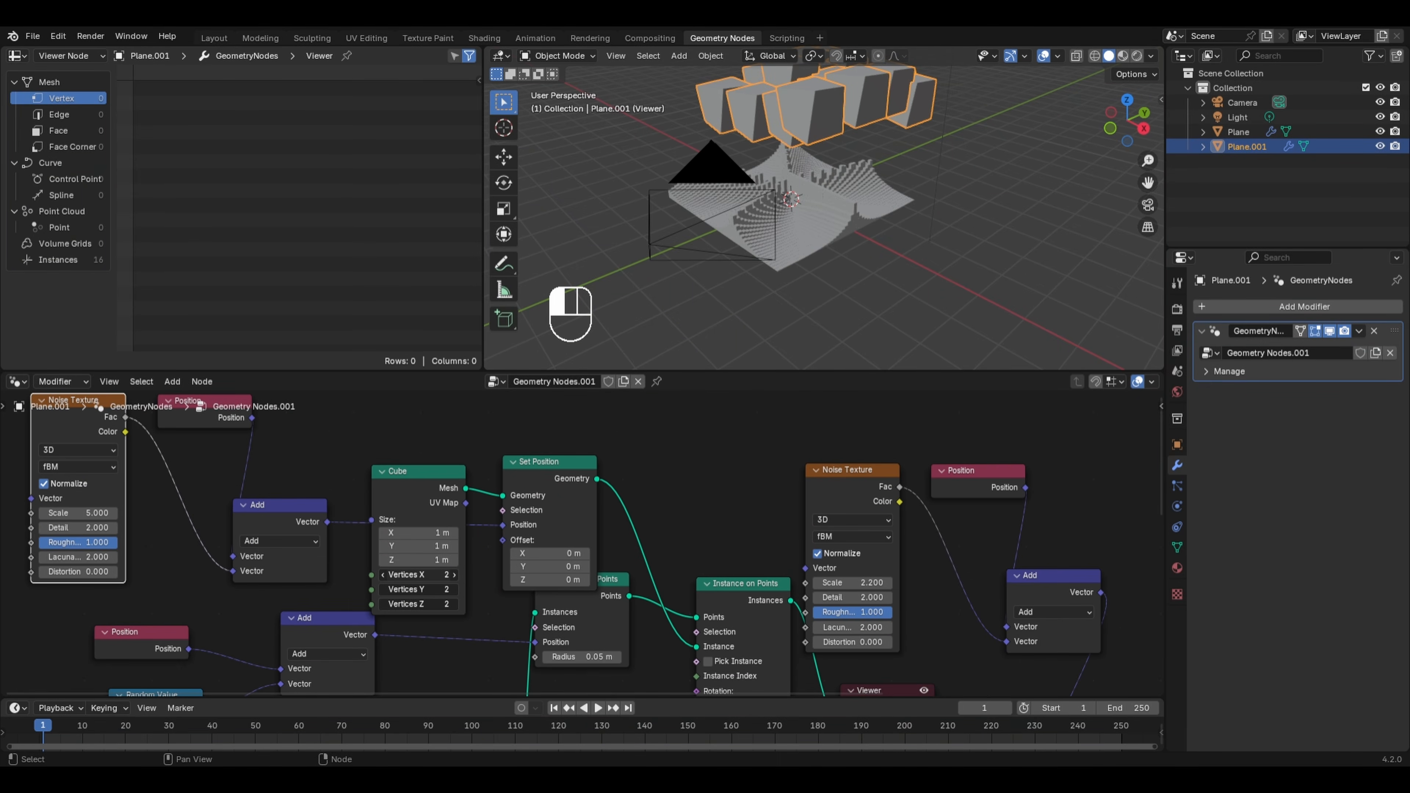
drag(424, 574, 425, 604)
click(400, 554)
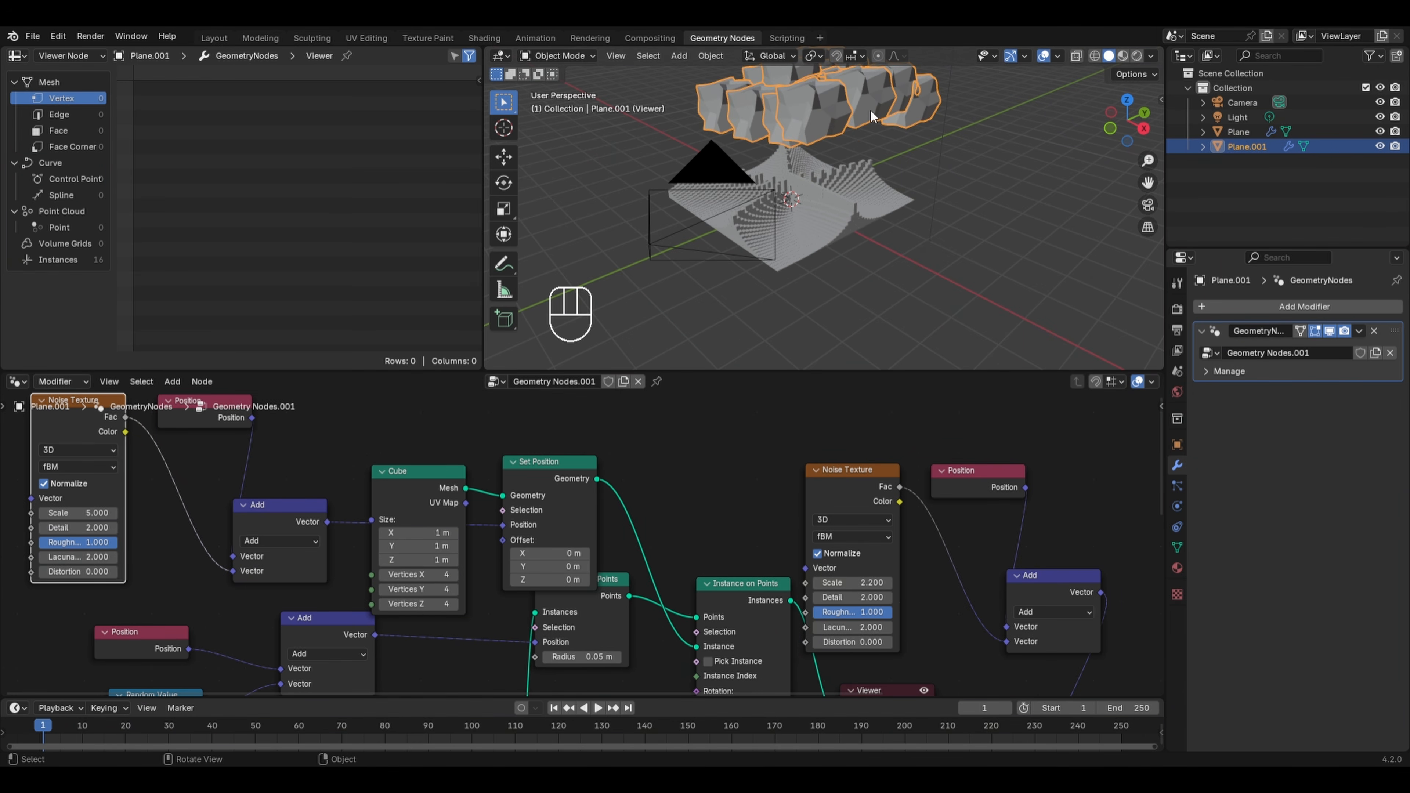
Move the Viewer node aside and insert a Mesh to Volume node between Instance on Points and the Viewer
middle_drag(871, 108, 871, 109)
middle_drag(881, 683, 768, 569)
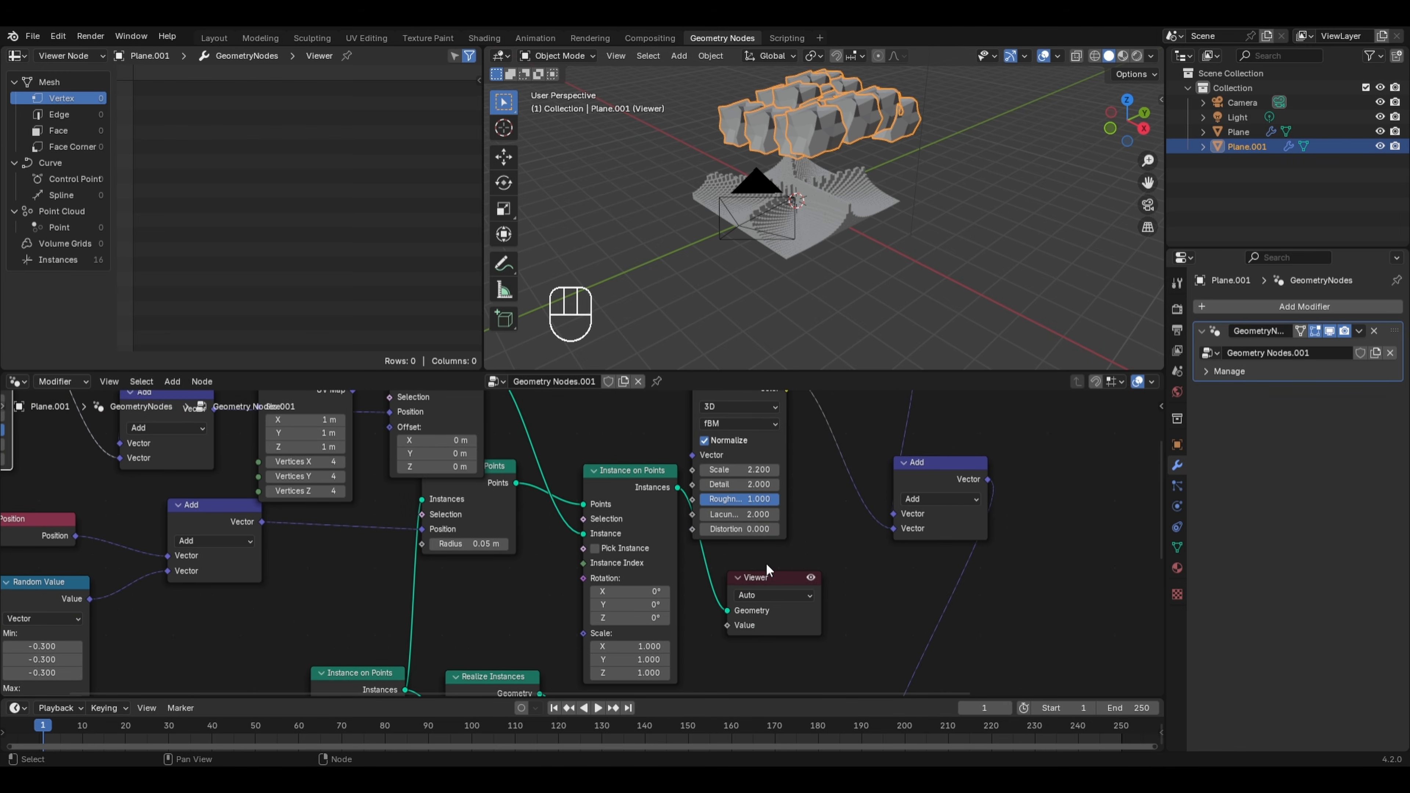
drag(763, 583, 984, 573)
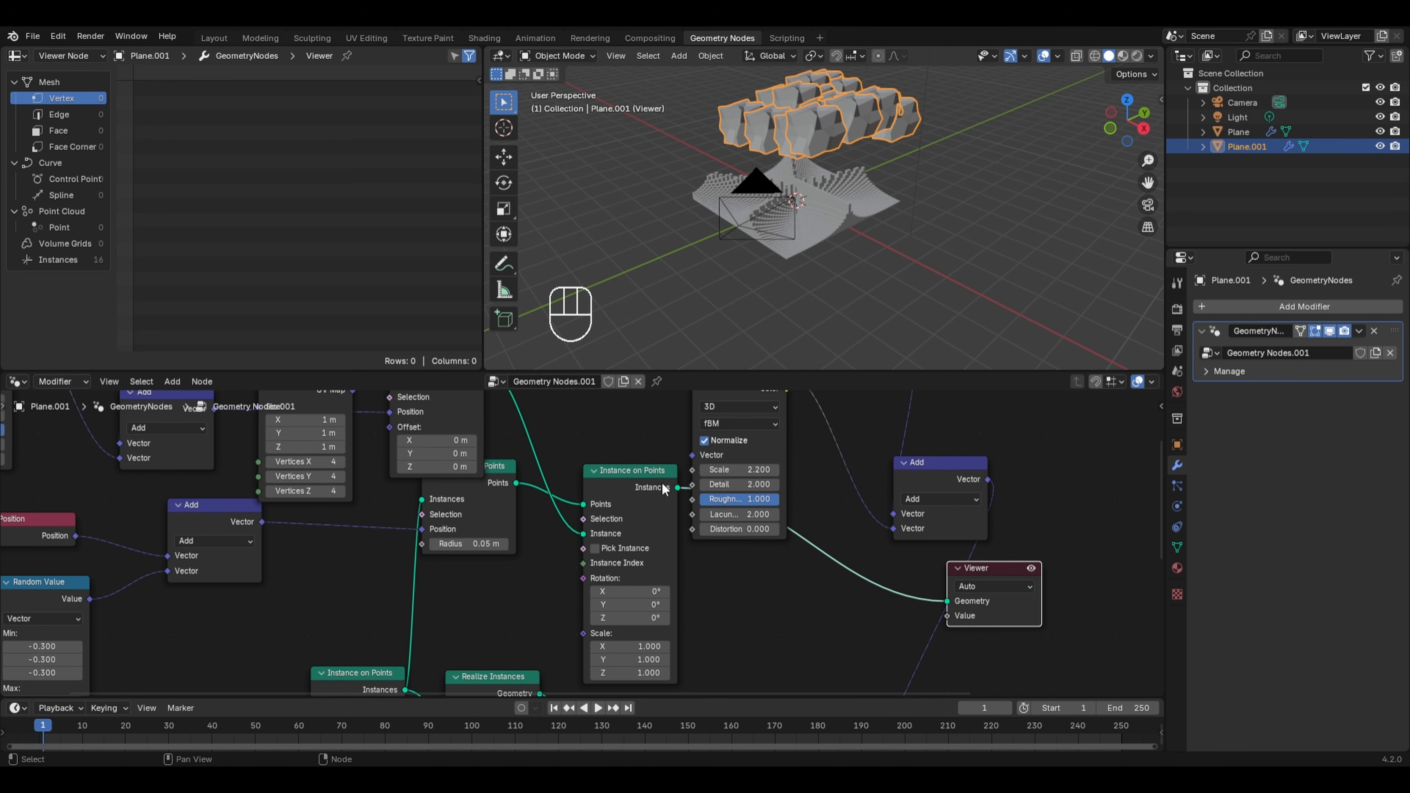
key(shift+a)
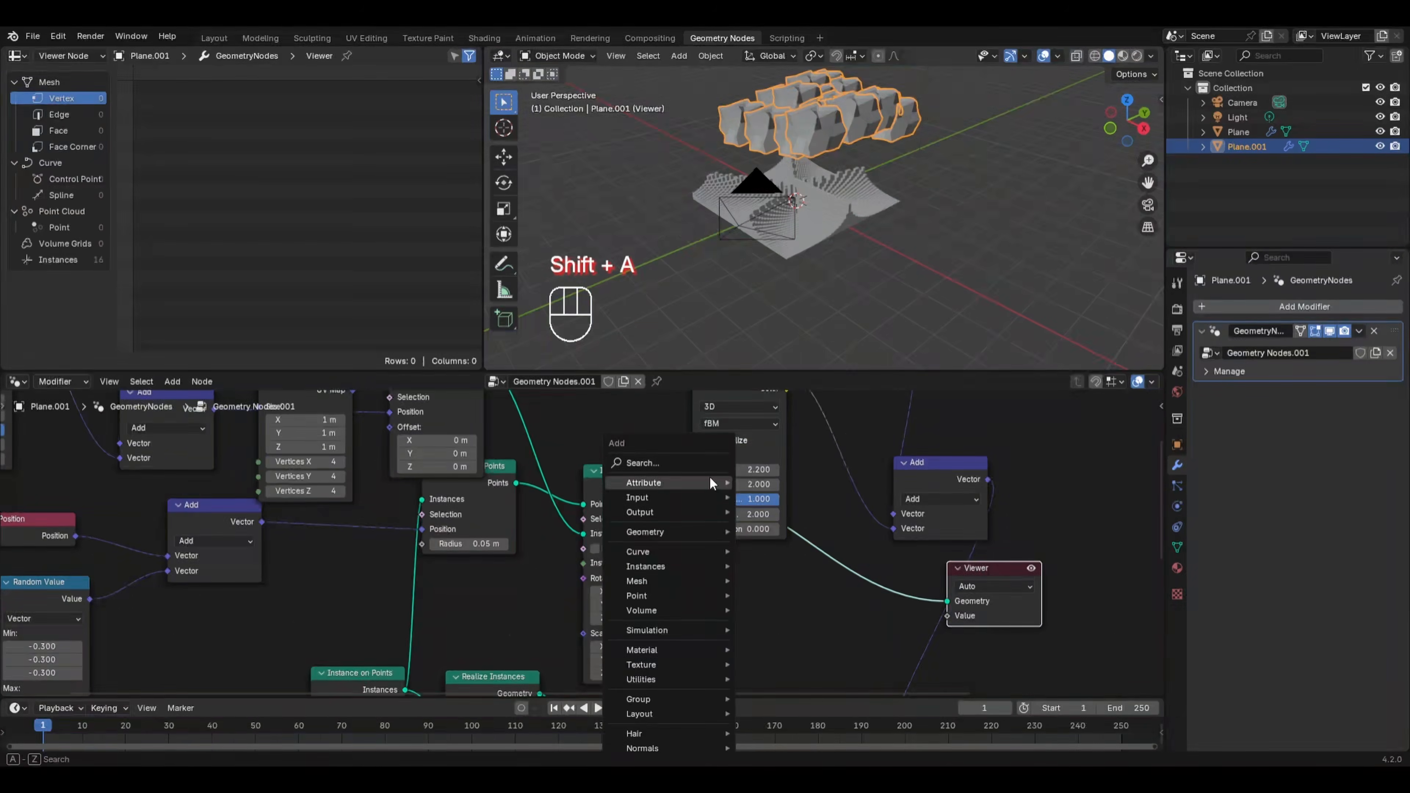
mouse_move(667, 581)
mouse_move(777, 630)
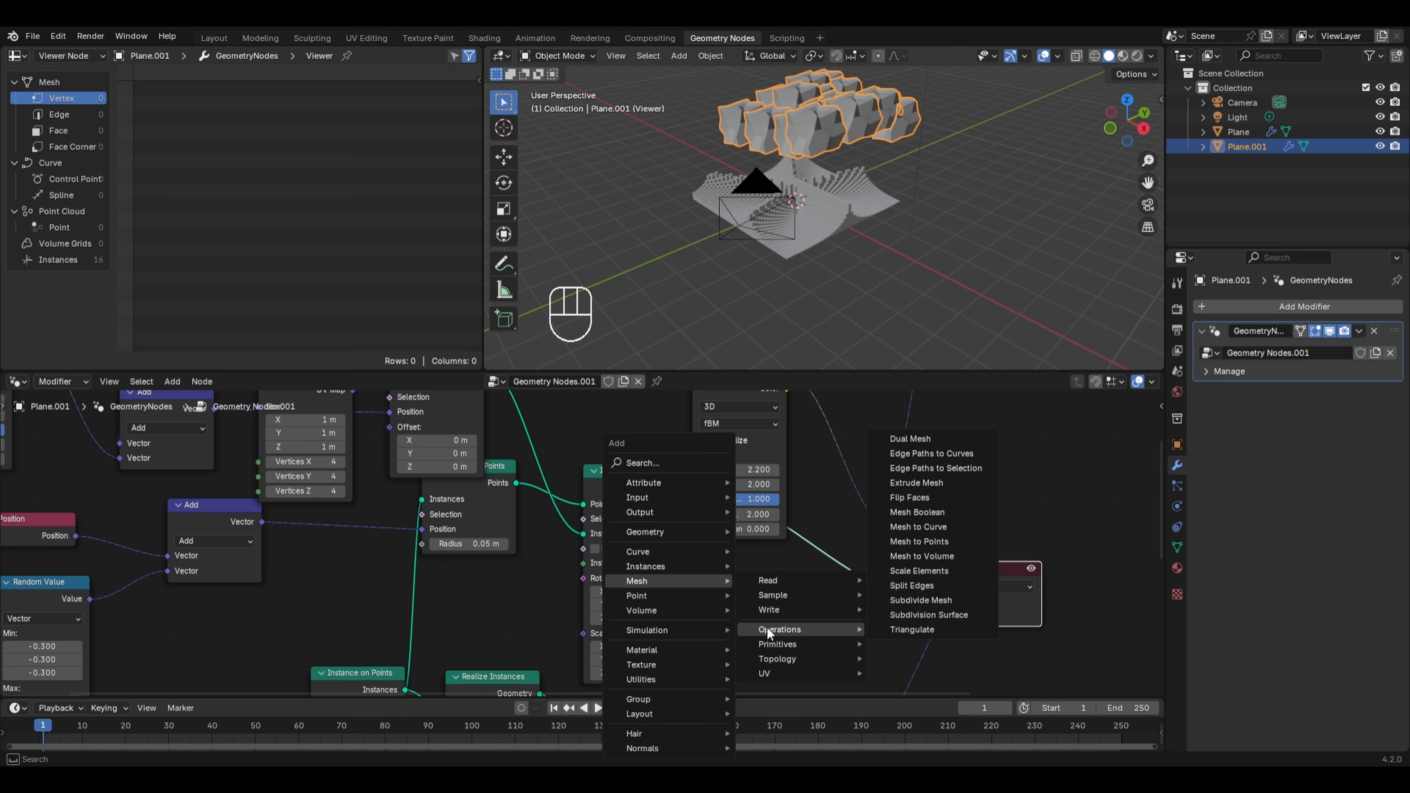
click(922, 556)
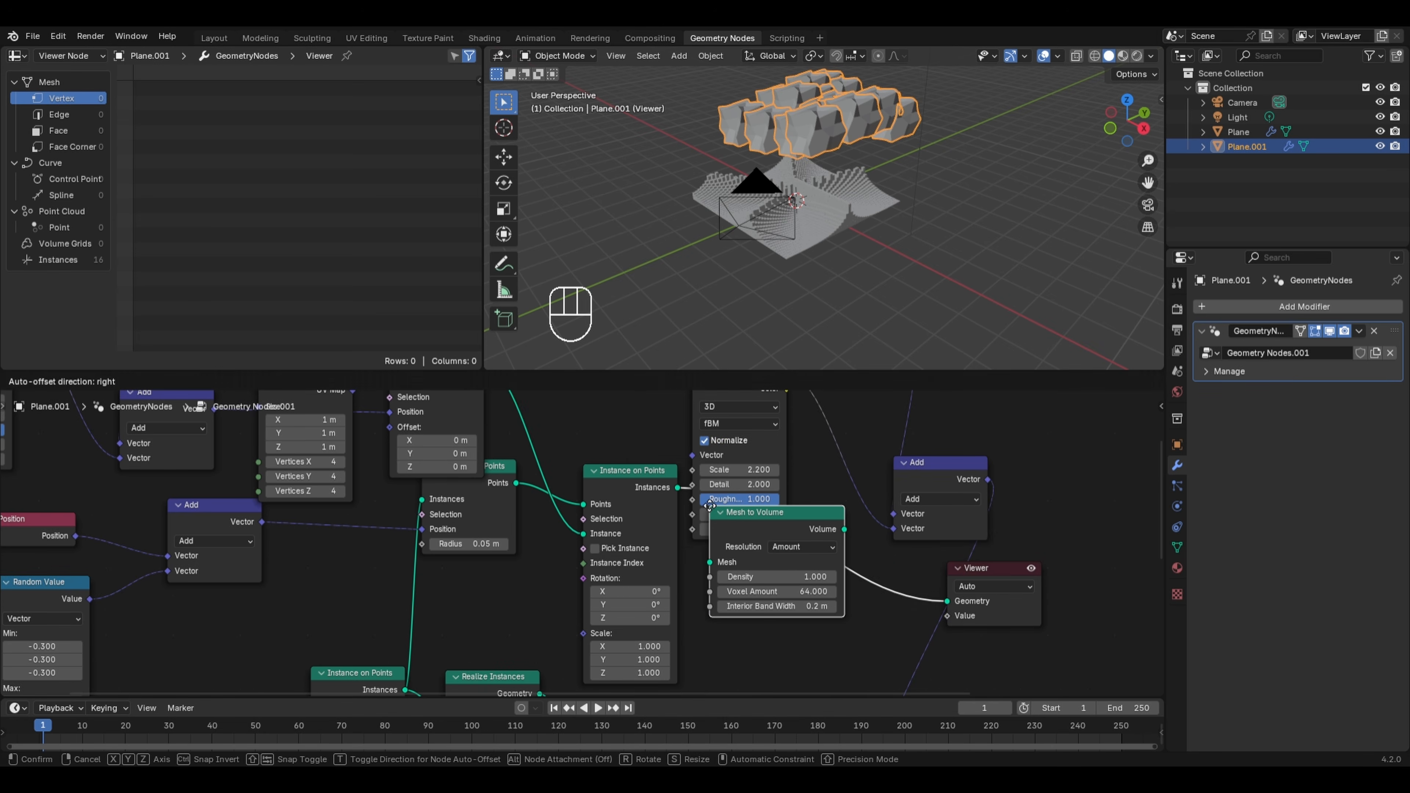
click(778, 519)
Set the Mesh to Volume node's density to 5.1 and check the clouds over the terrain
middle_drag(860, 125, 906, 132)
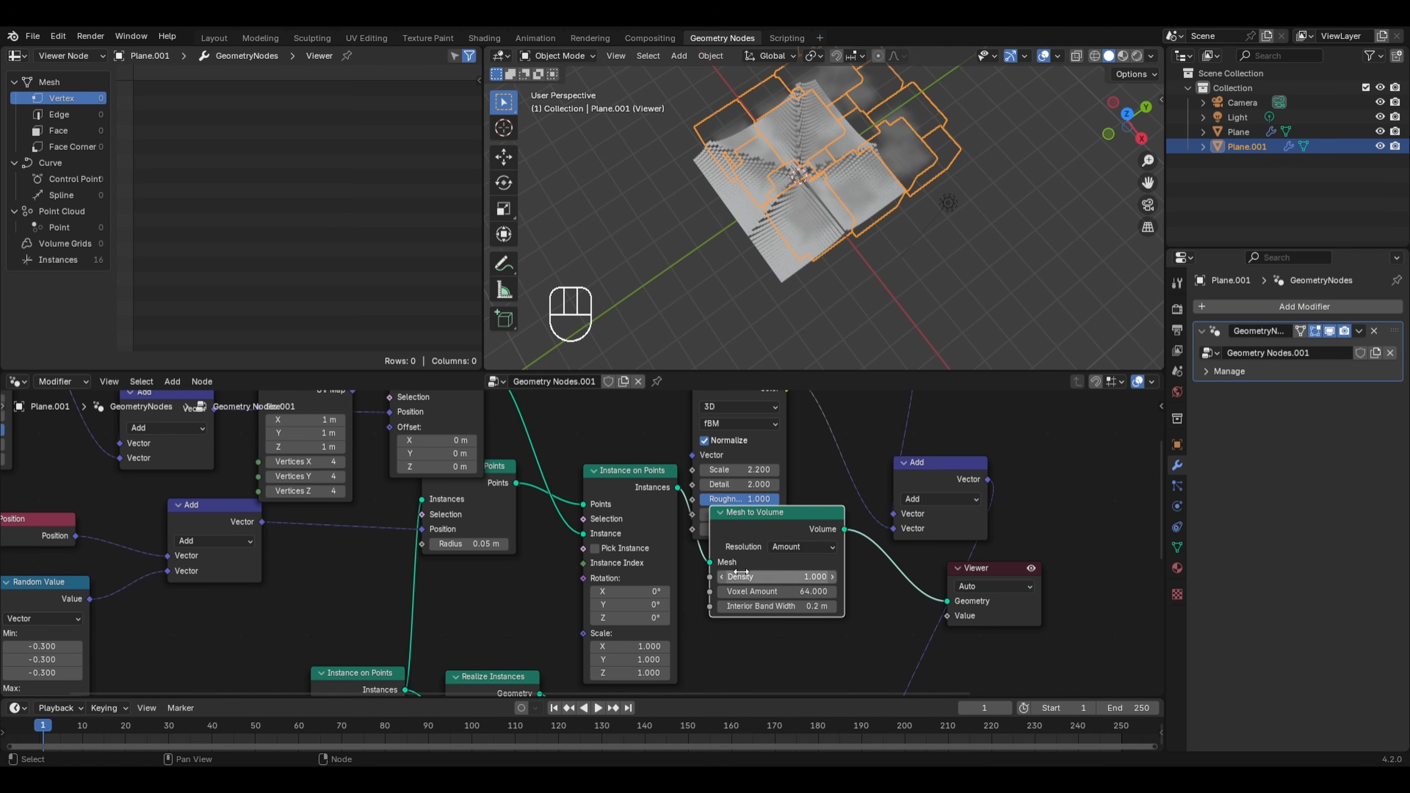
drag(777, 577, 822, 577)
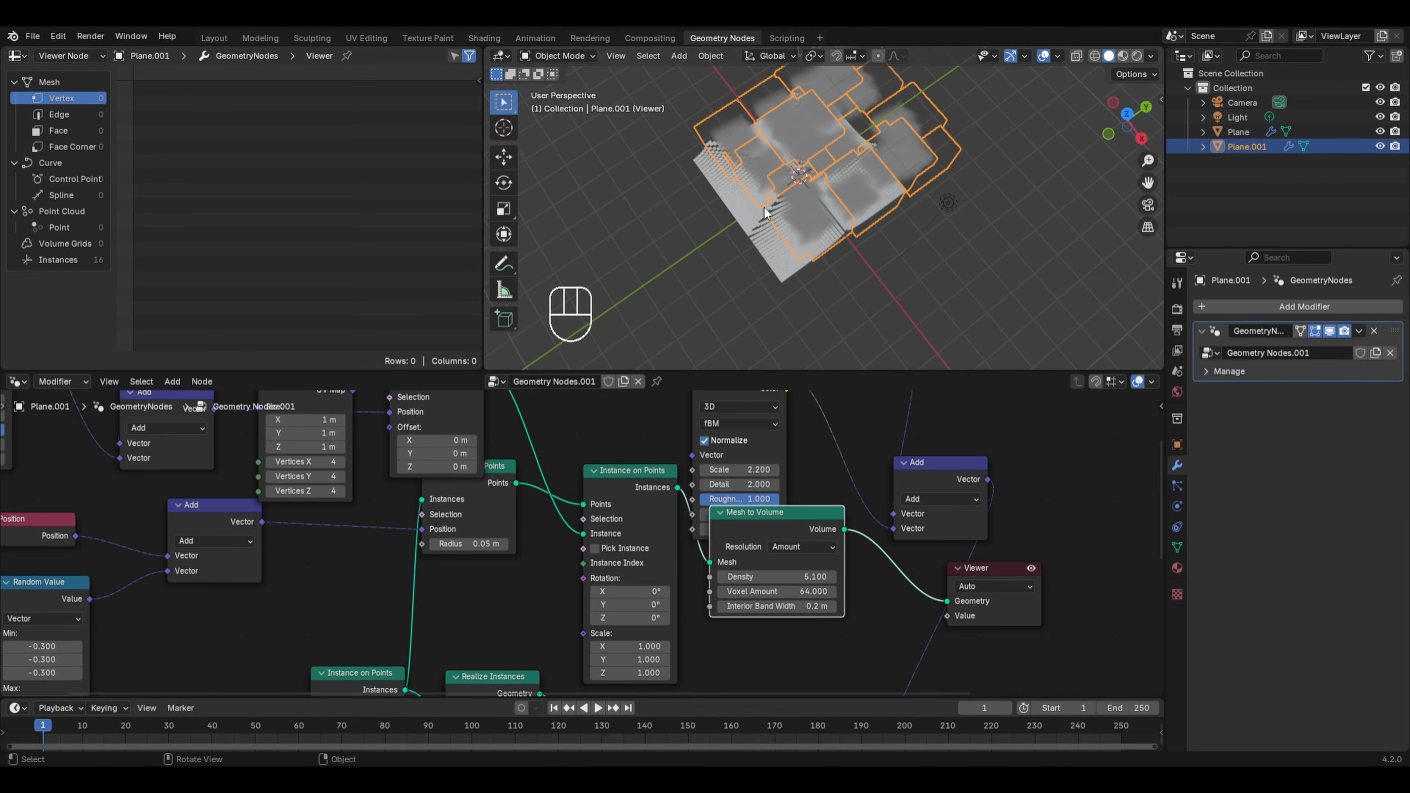
scroll(816, 132, up, 1)
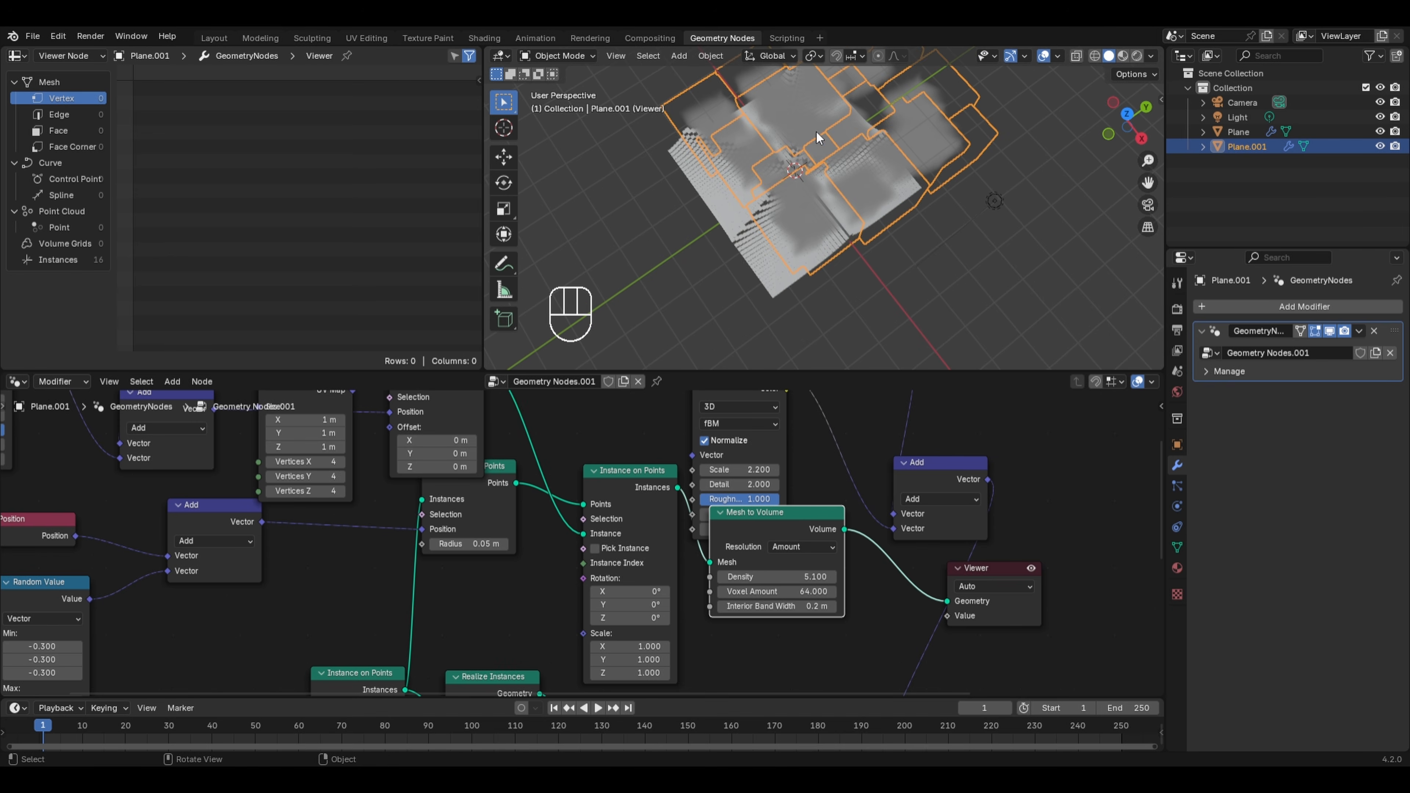
shift+middle_drag(804, 95, 788, 157)
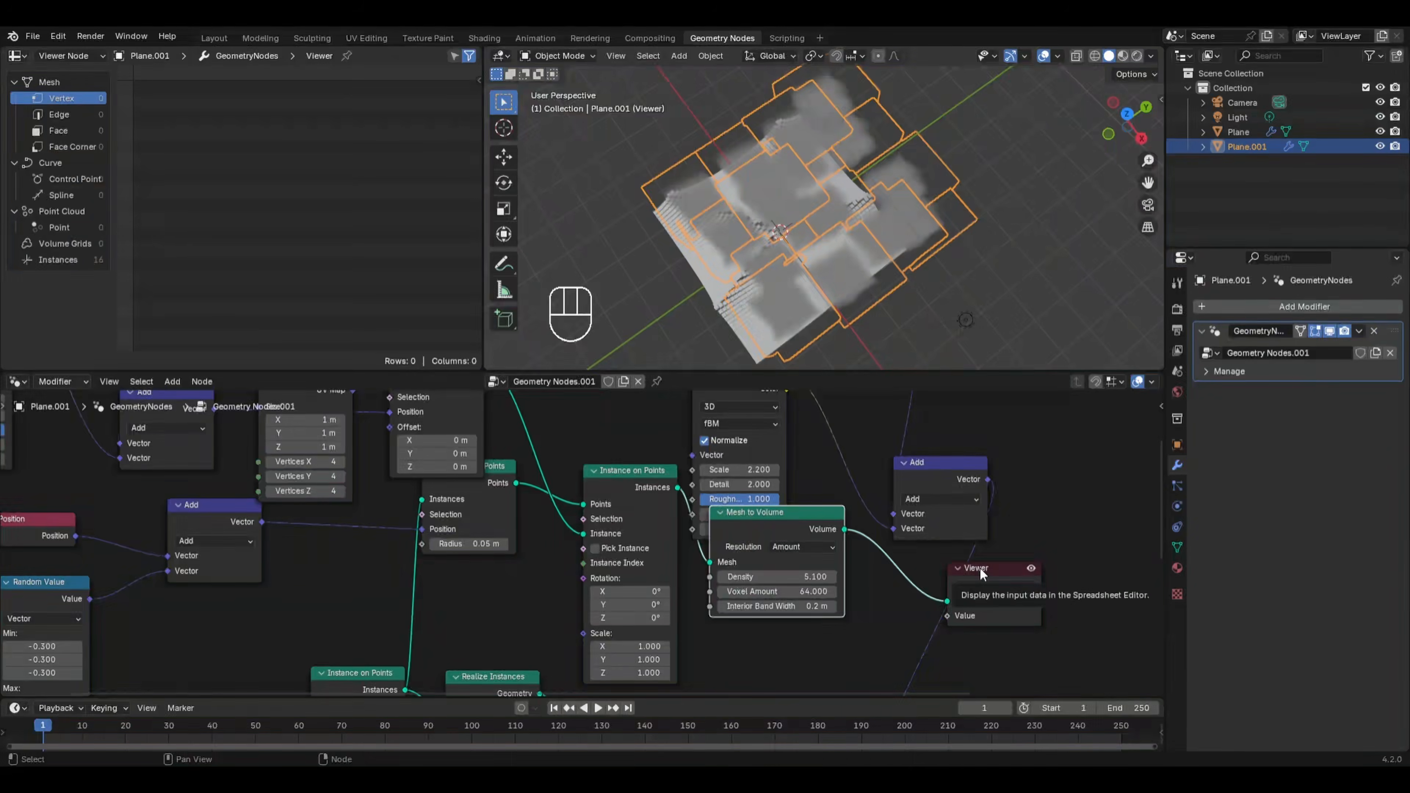
Make room before the Viewer and insert a Distribute Points in Volume node after Mesh to Volume
drag(980, 568, 1094, 564)
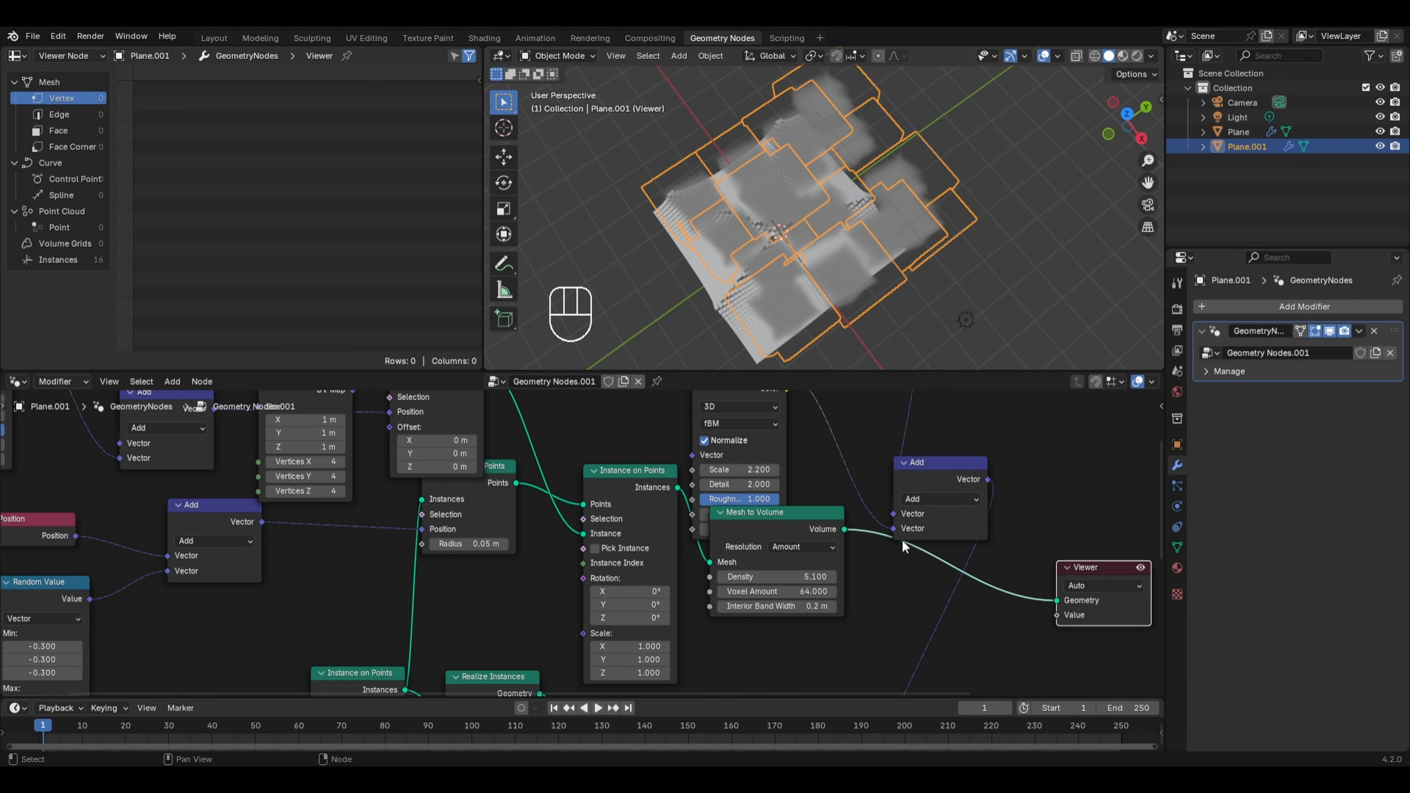
key(shift+a)
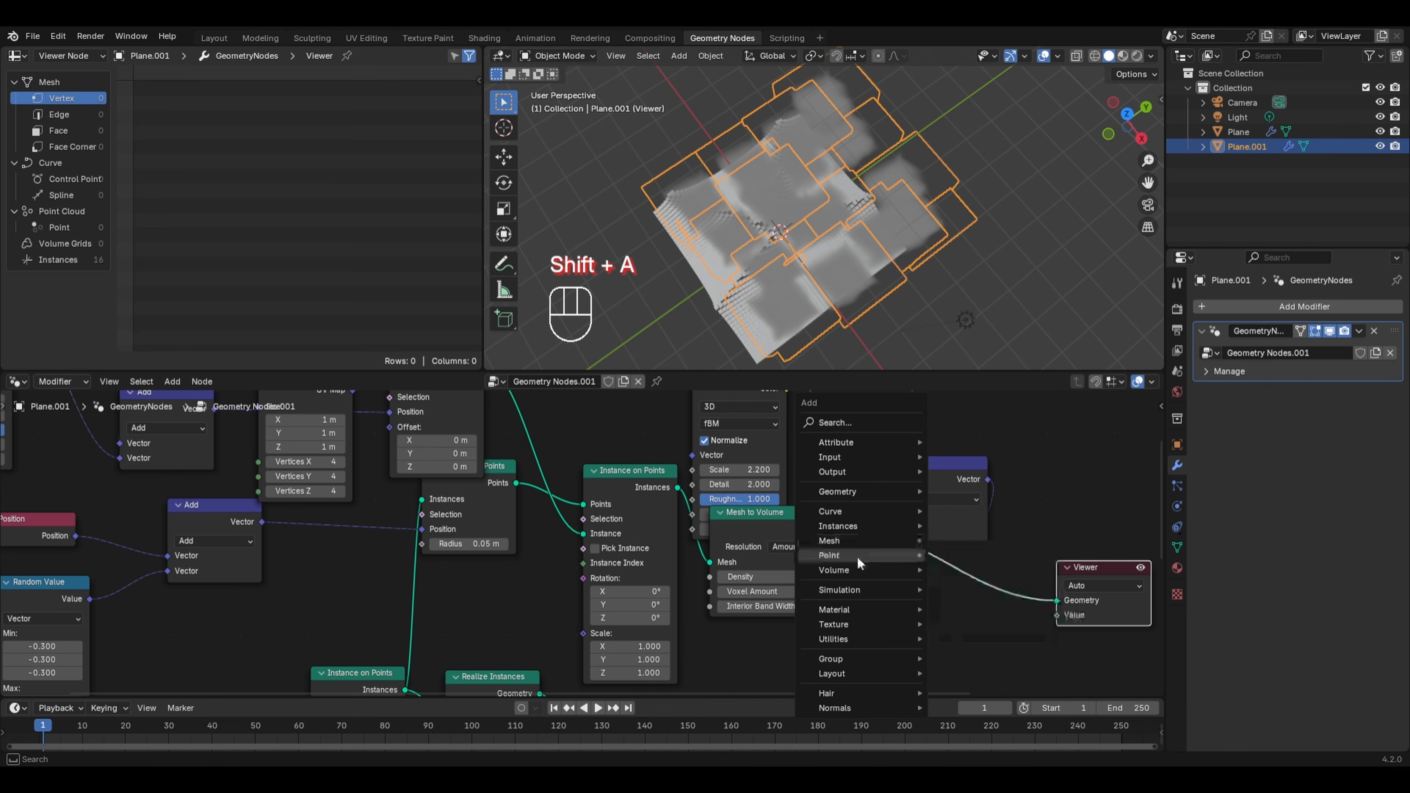
mouse_move(854, 562)
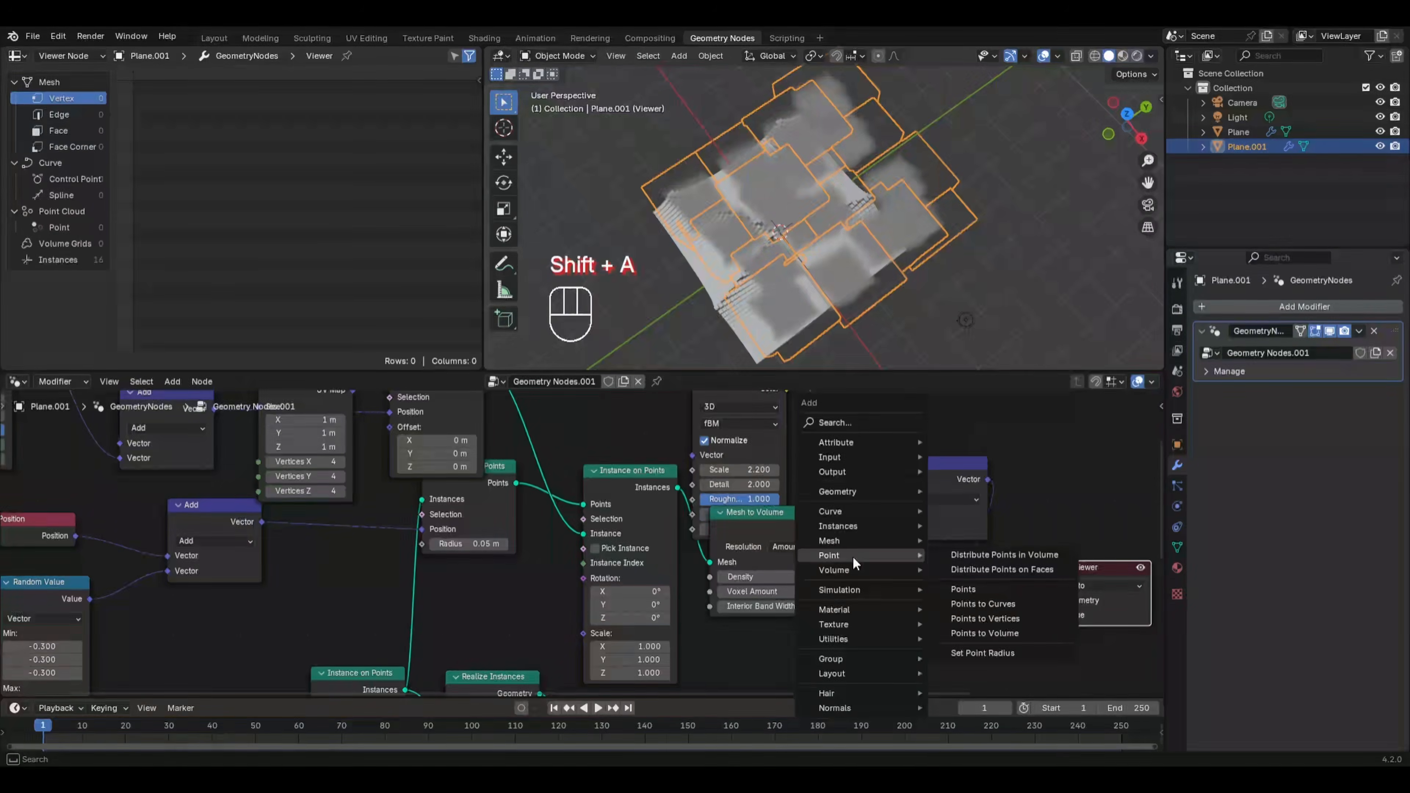
click(967, 557)
click(939, 550)
middle_drag(791, 328, 805, 247)
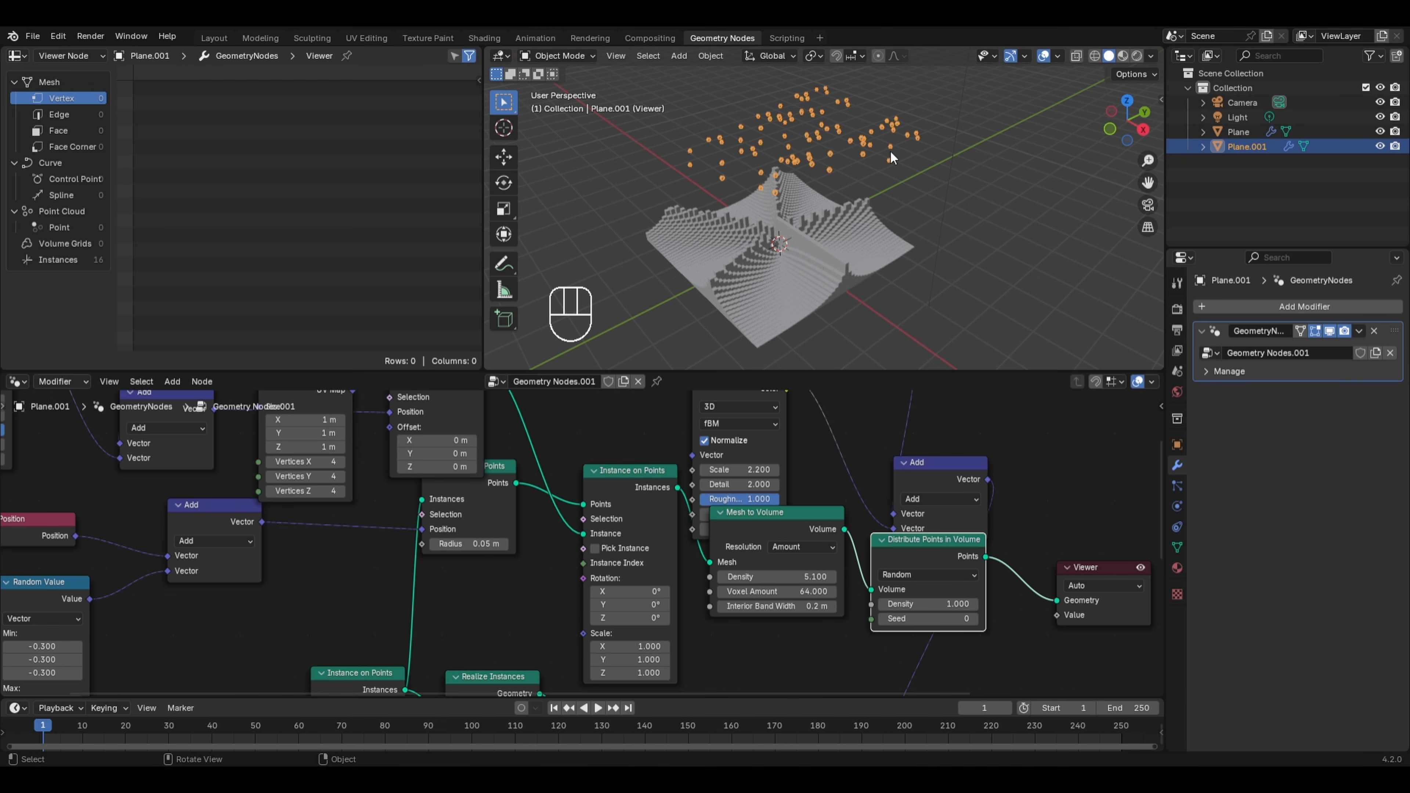
Move the Viewer node further along and insert a Points to Volume node between Distribute Points in Volume and the Viewer
middle_drag(1030, 510, 800, 507)
drag(884, 563, 1039, 546)
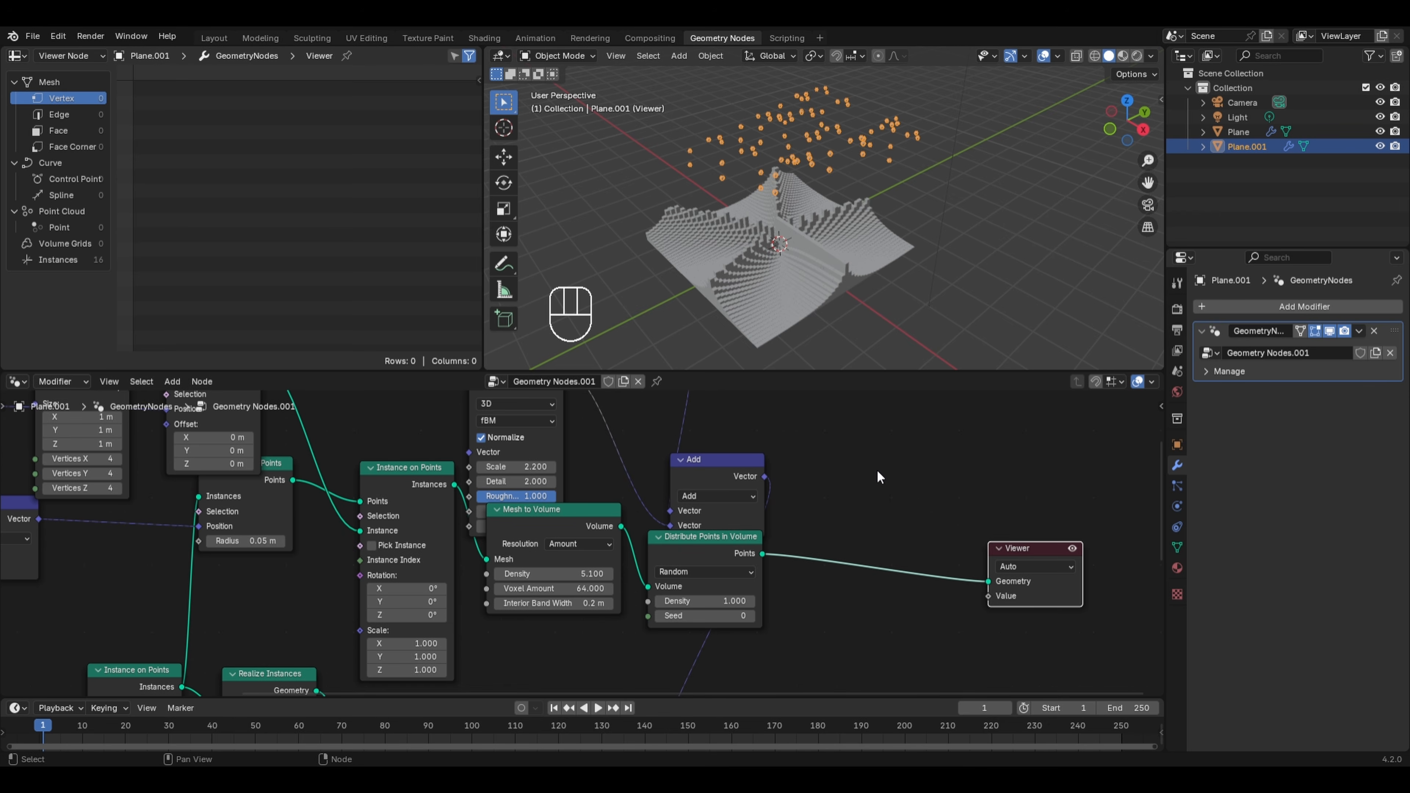
key(shift+a)
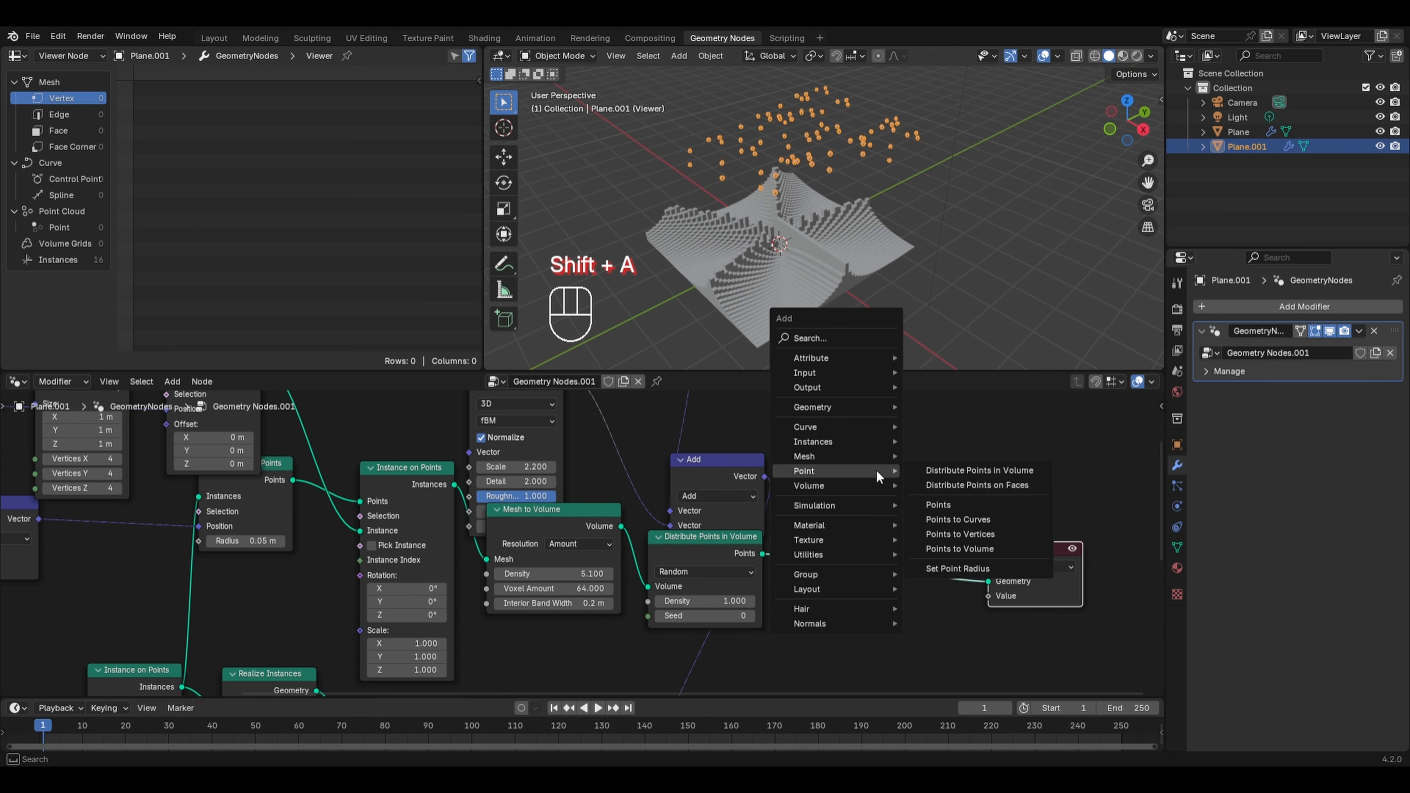
click(960, 548)
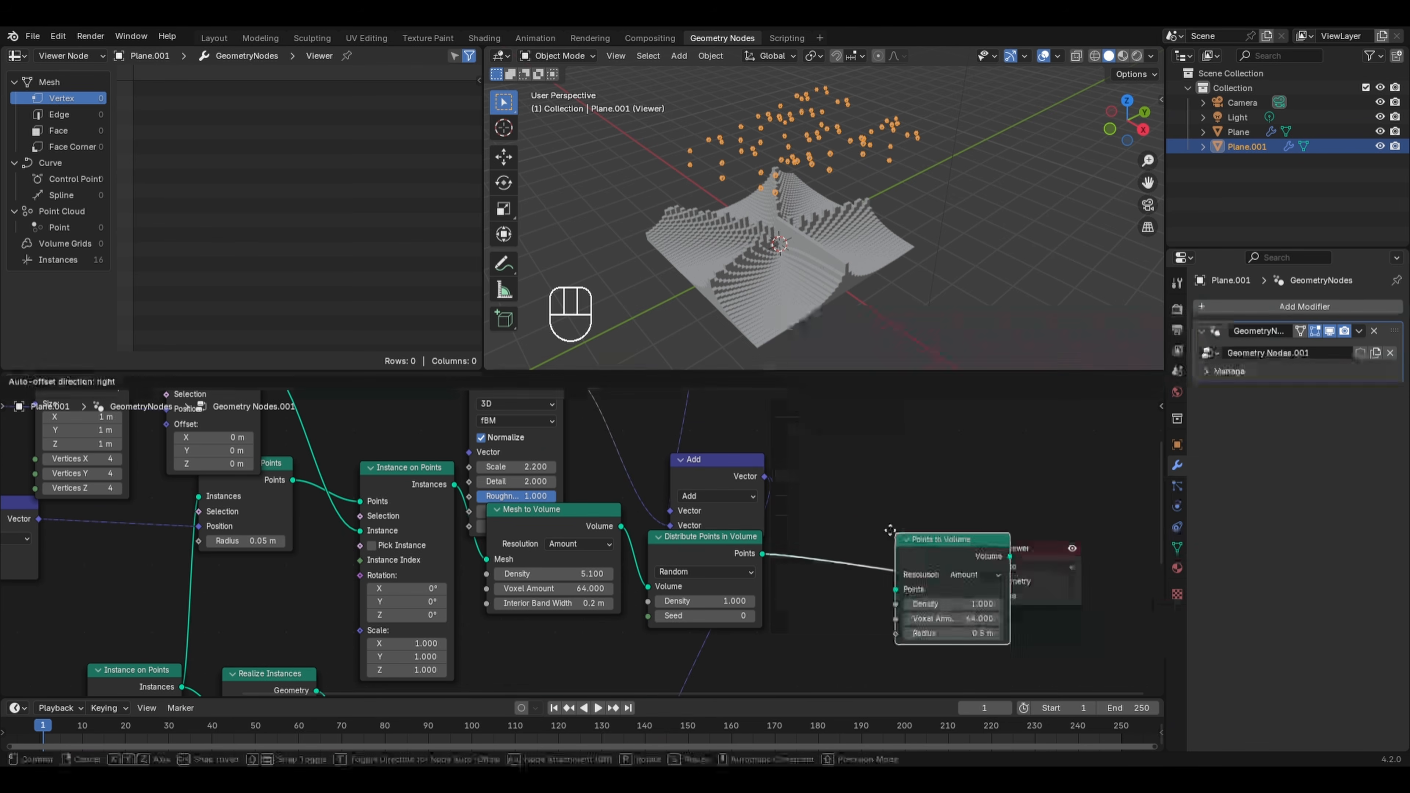
click(836, 526)
Set the density to 6.8 on Distribute Points in Volume and to 9.2 on Mesh to Volume
middle_drag(831, 121, 854, 201)
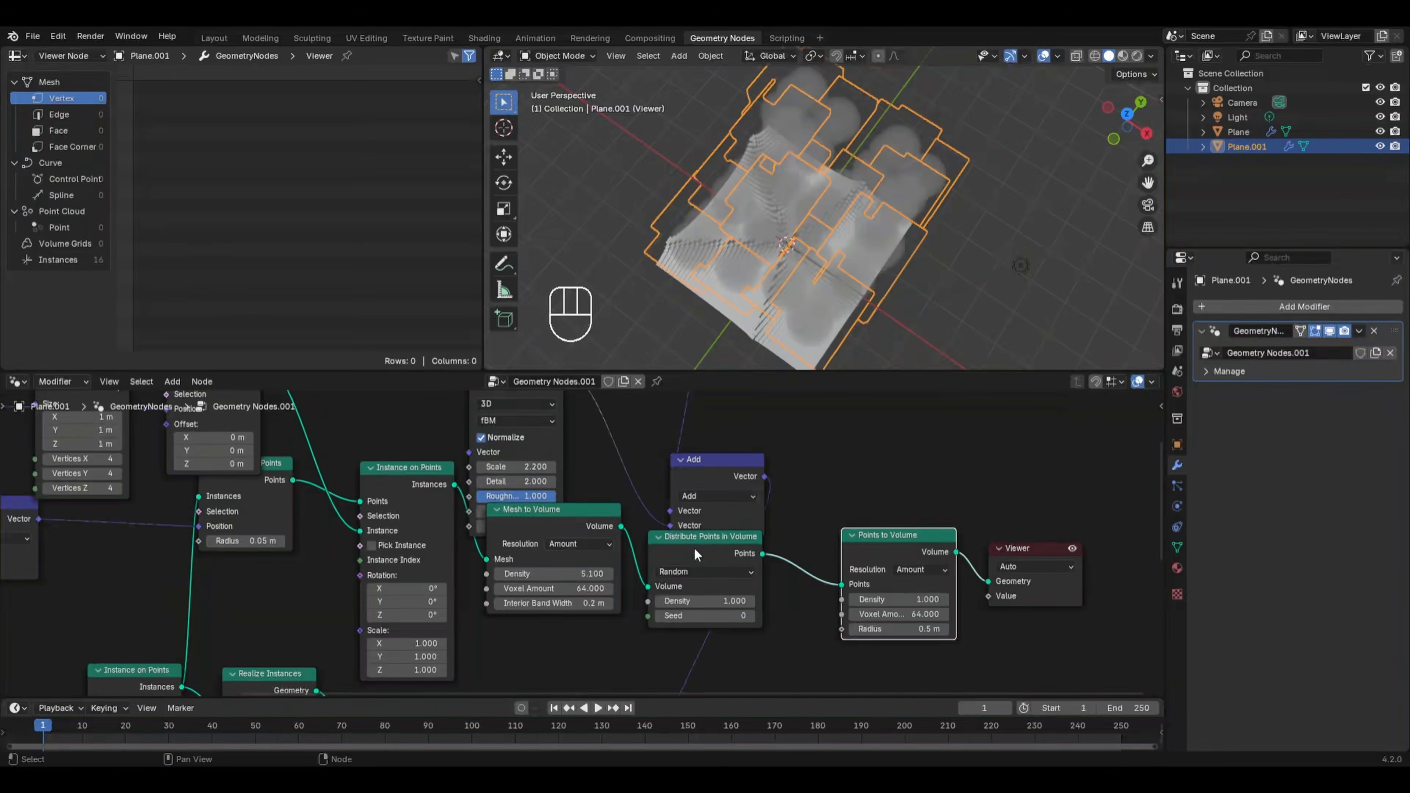
drag(686, 601, 716, 596)
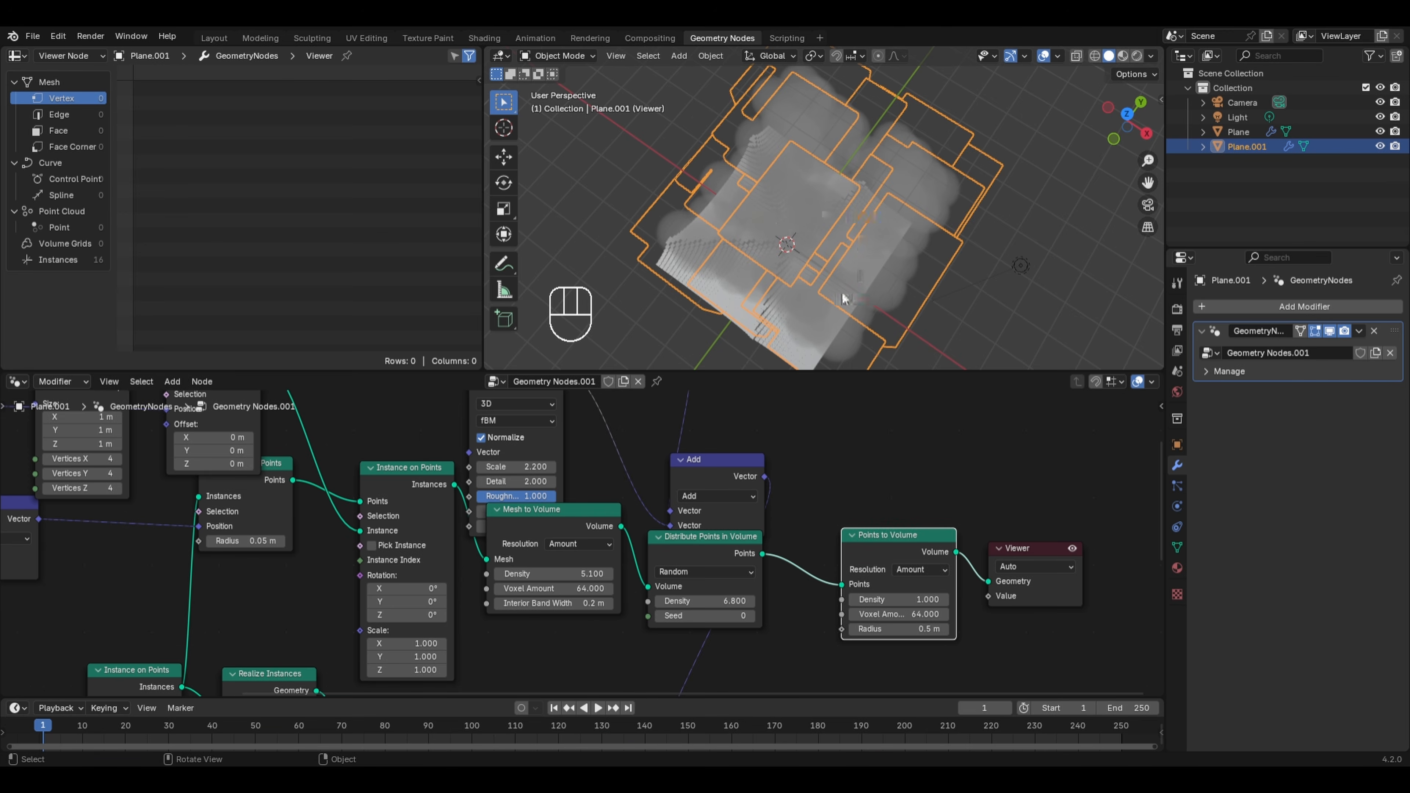
drag(545, 574, 586, 574)
middle_drag(904, 330, 884, 226)
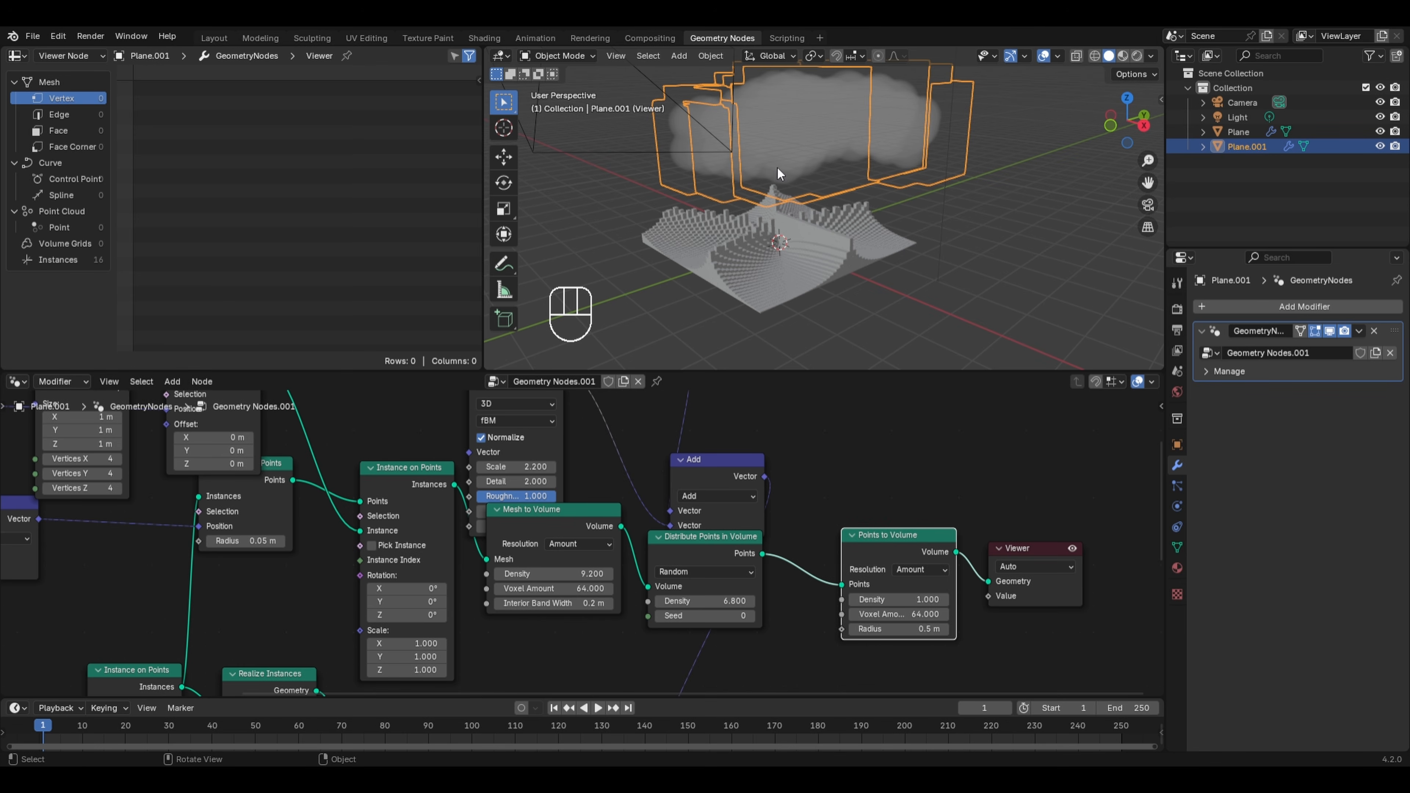
Insert a Join Geometry node between Curve to Mesh and Group Output, and connect the Points to Volume output to it
middle_drag(915, 536, 650, 402)
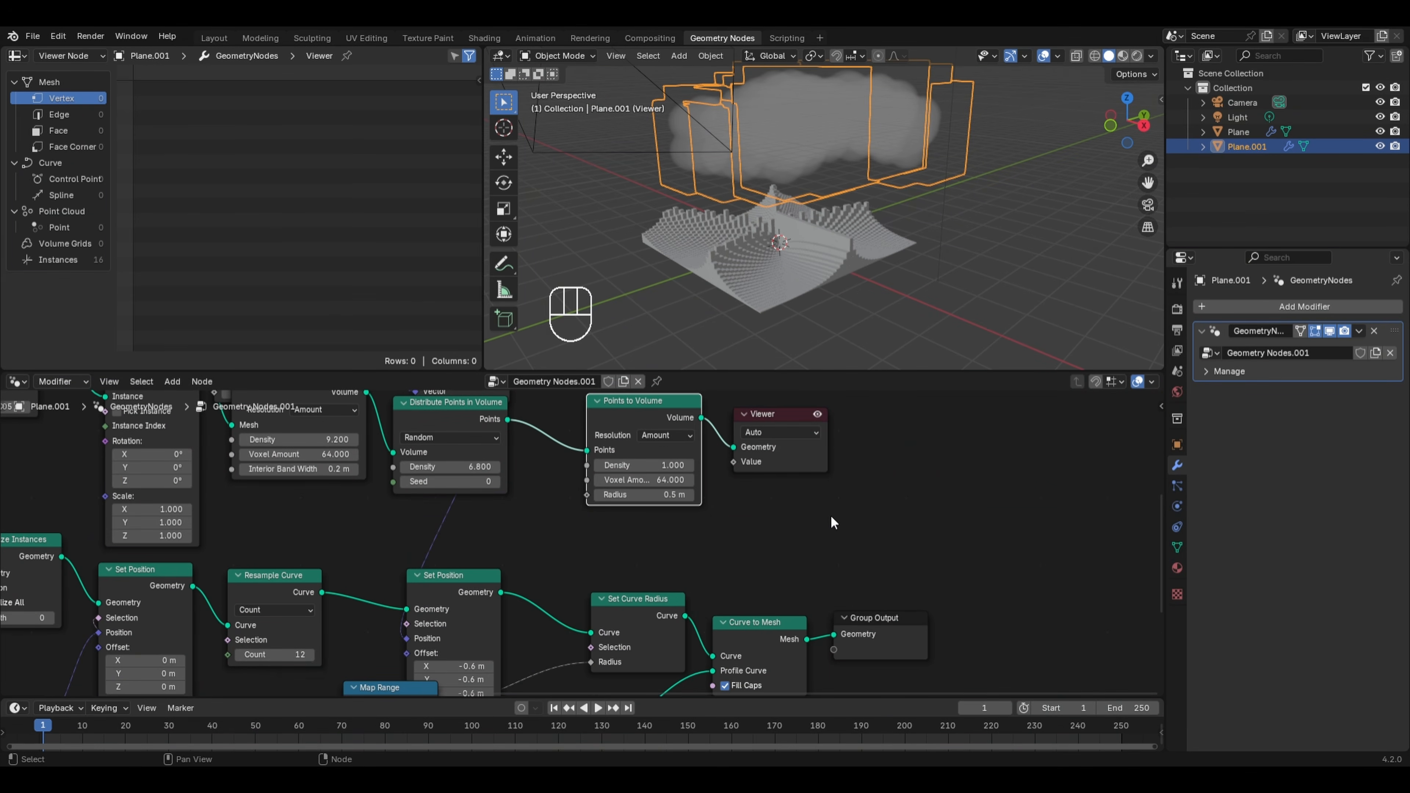
key(shift+a)
mouse_move(803, 454)
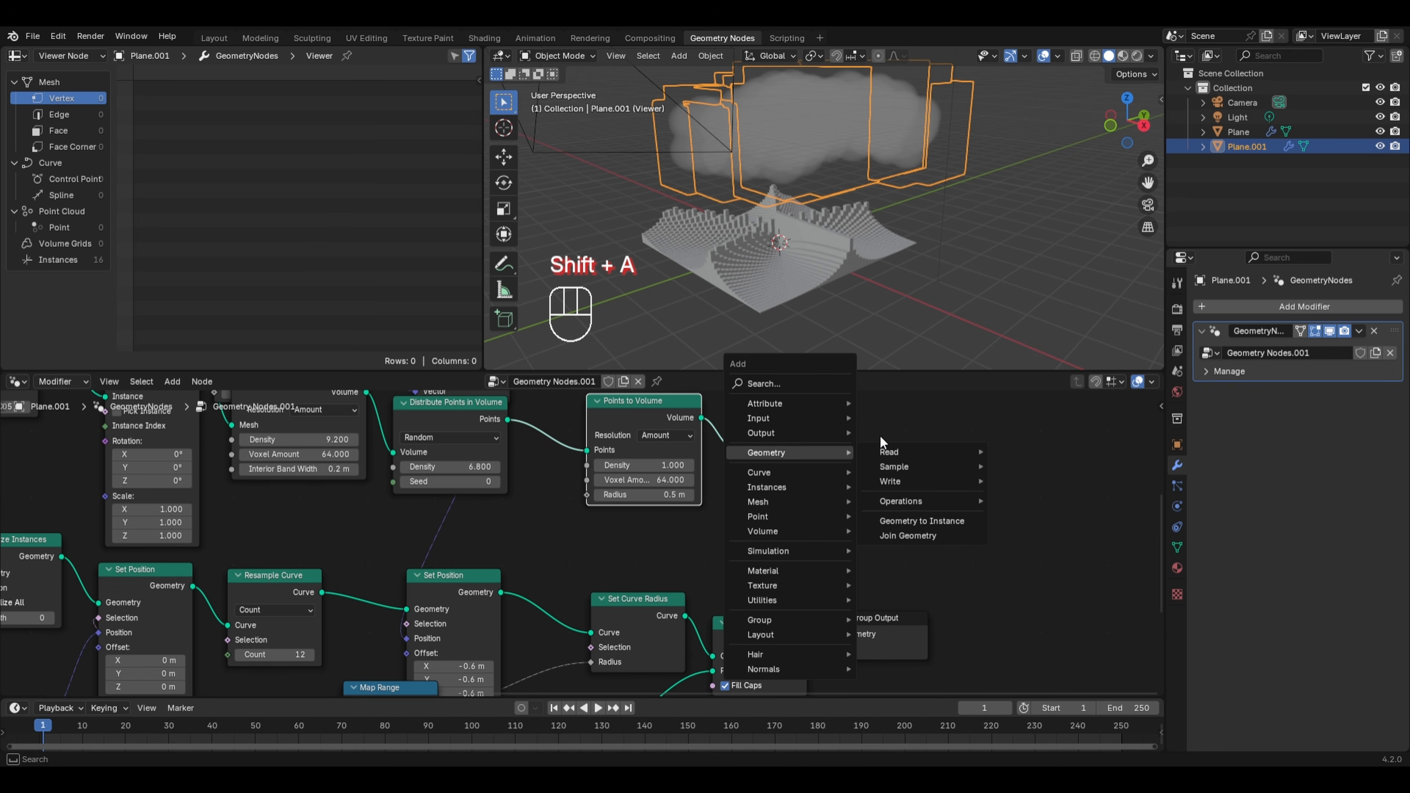
click(916, 537)
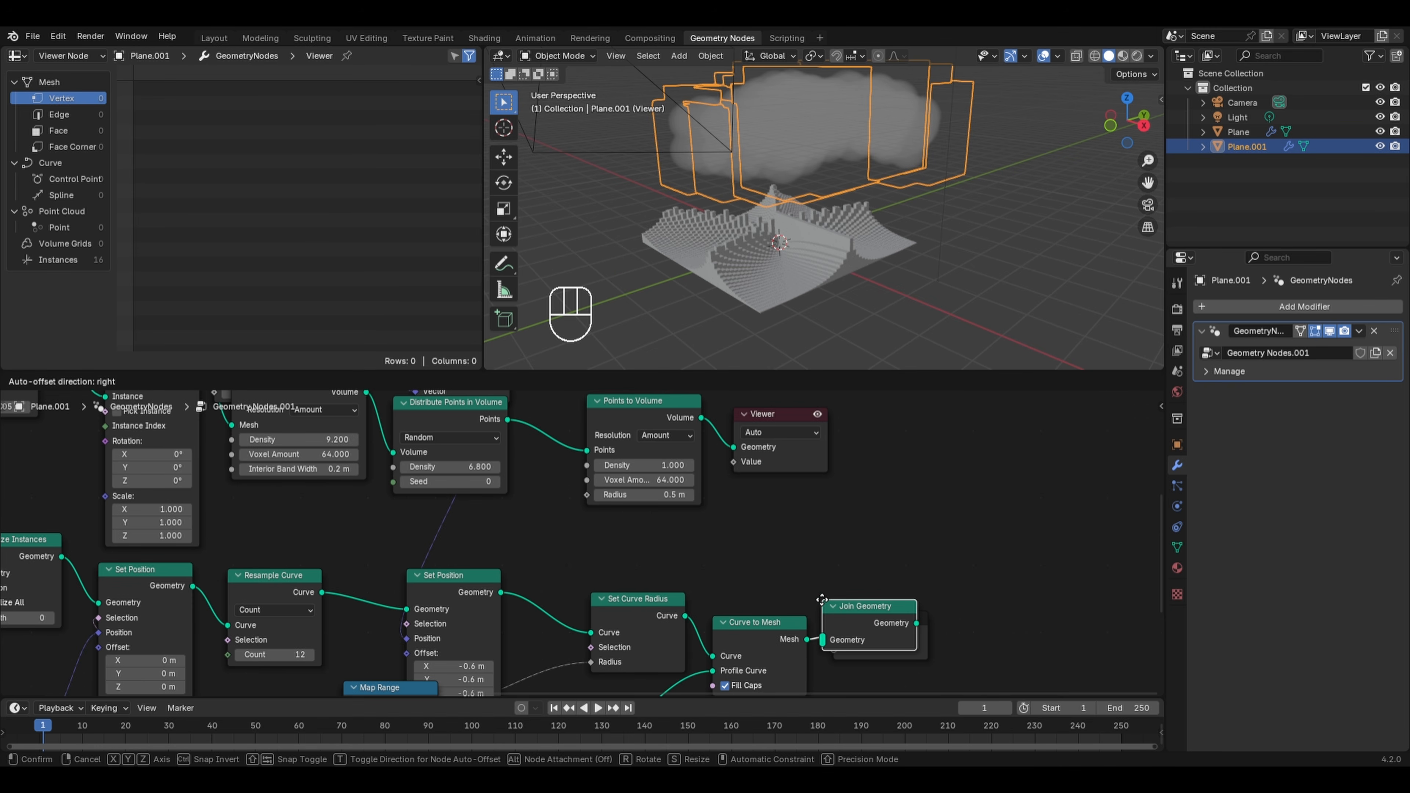
click(833, 600)
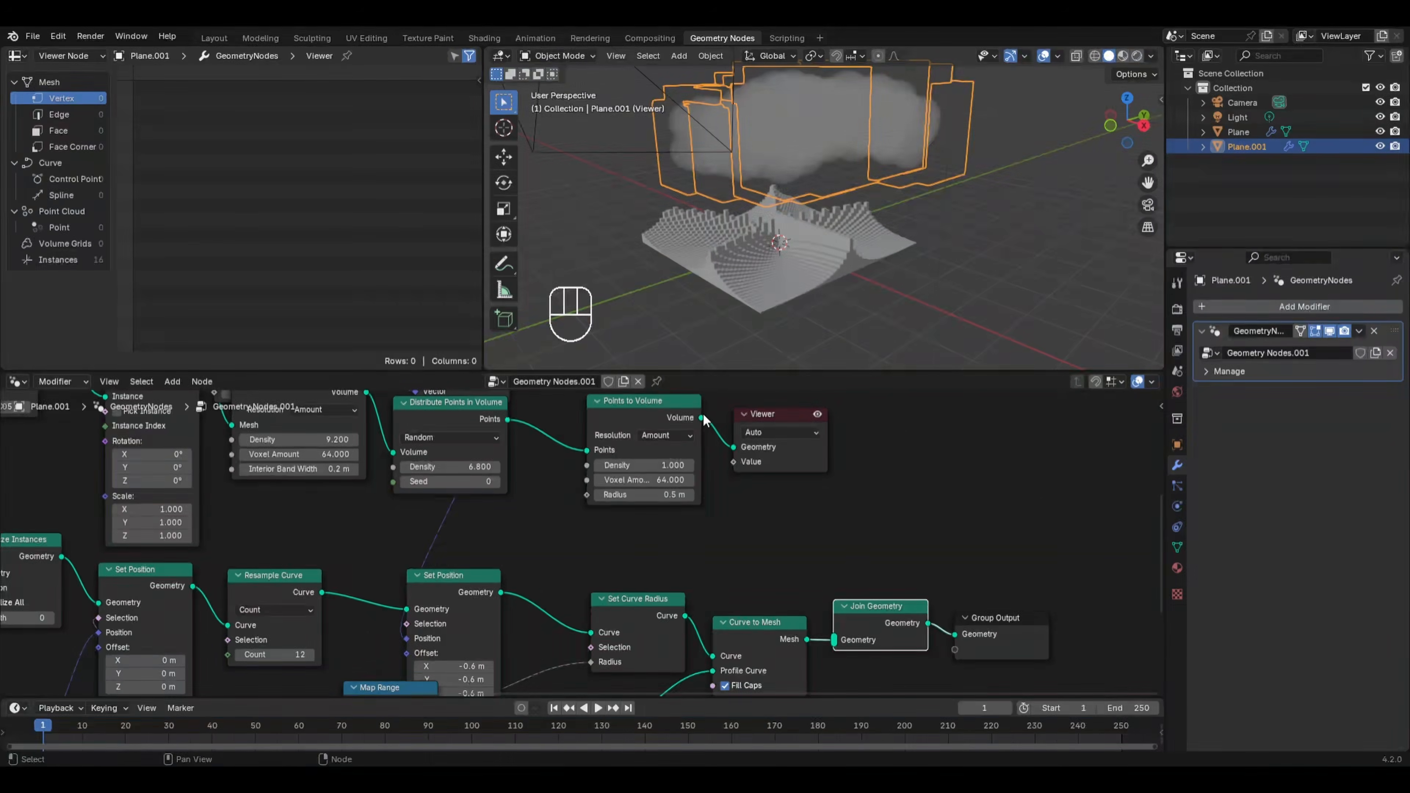
drag(702, 418, 829, 638)
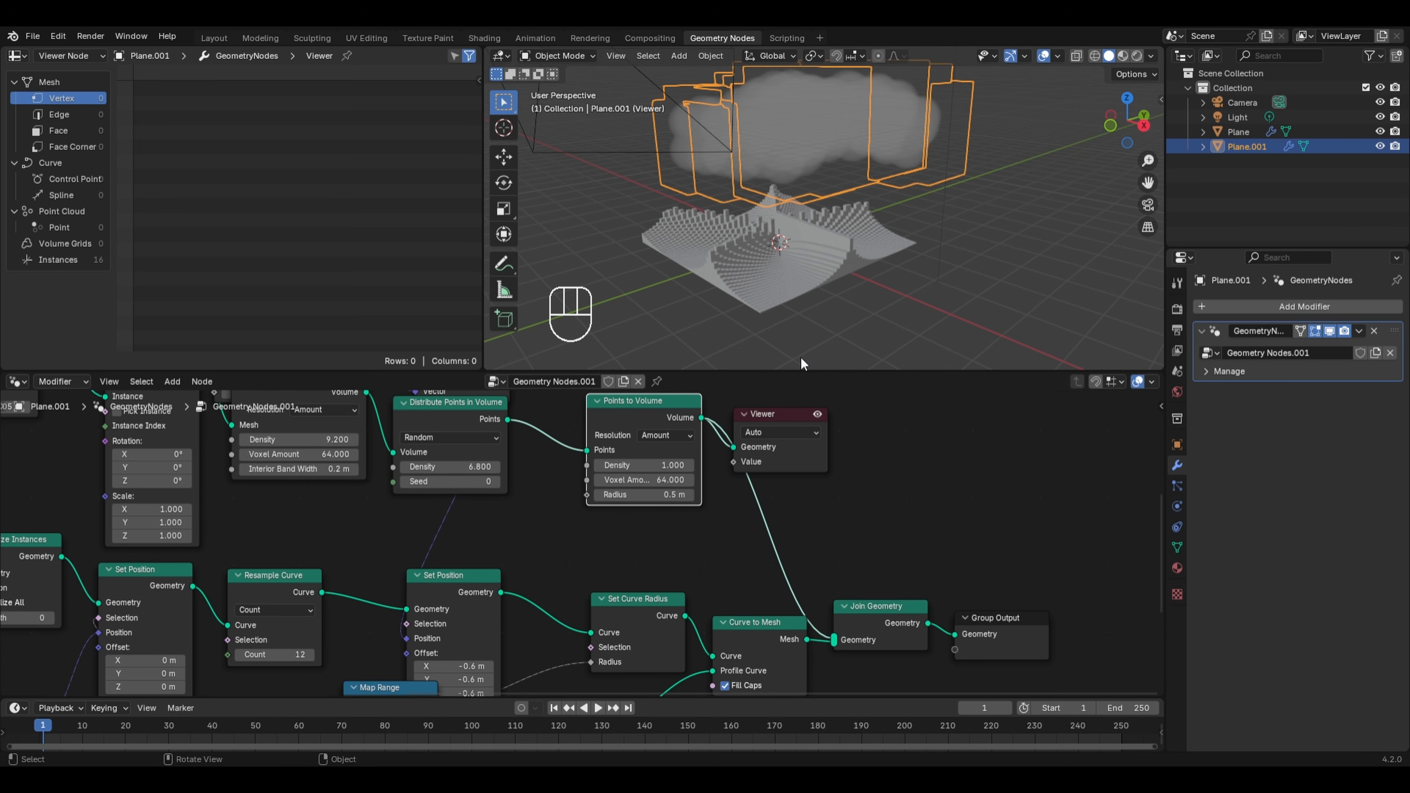
Delete the Viewer node, deselect the object in the viewport, and save the file
click(783, 422)
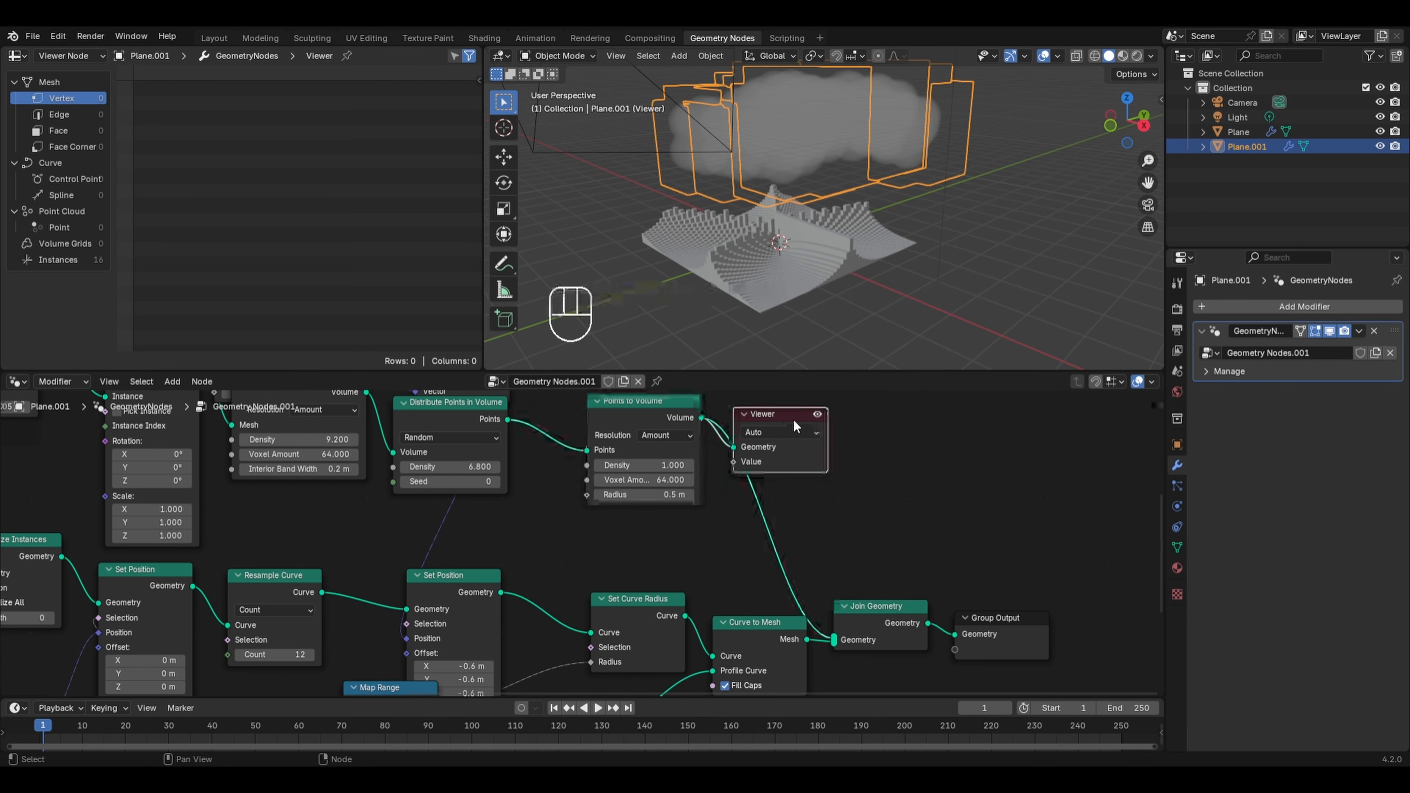
key(x)
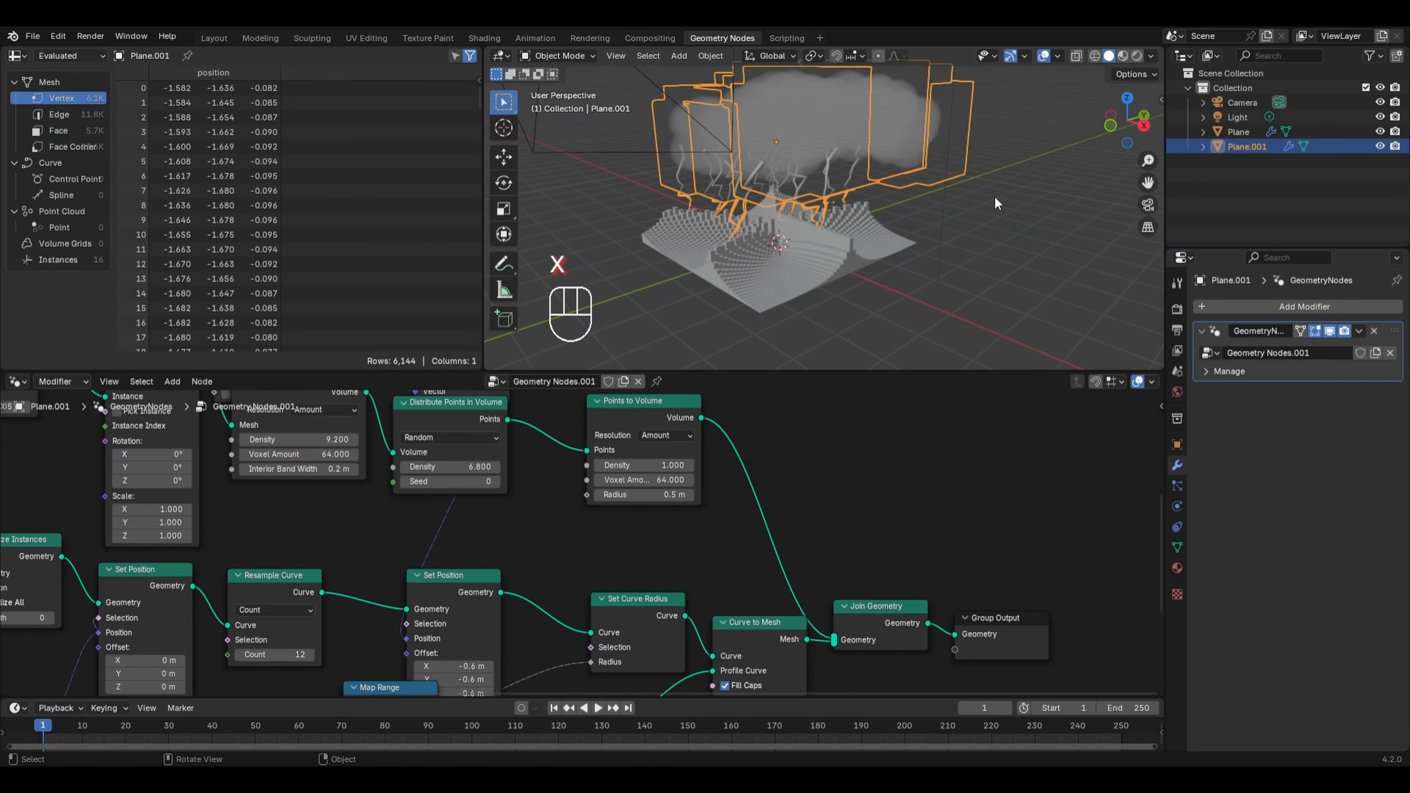
click(995, 196)
middle_drag(995, 196, 976, 240)
key(ctrl+s)
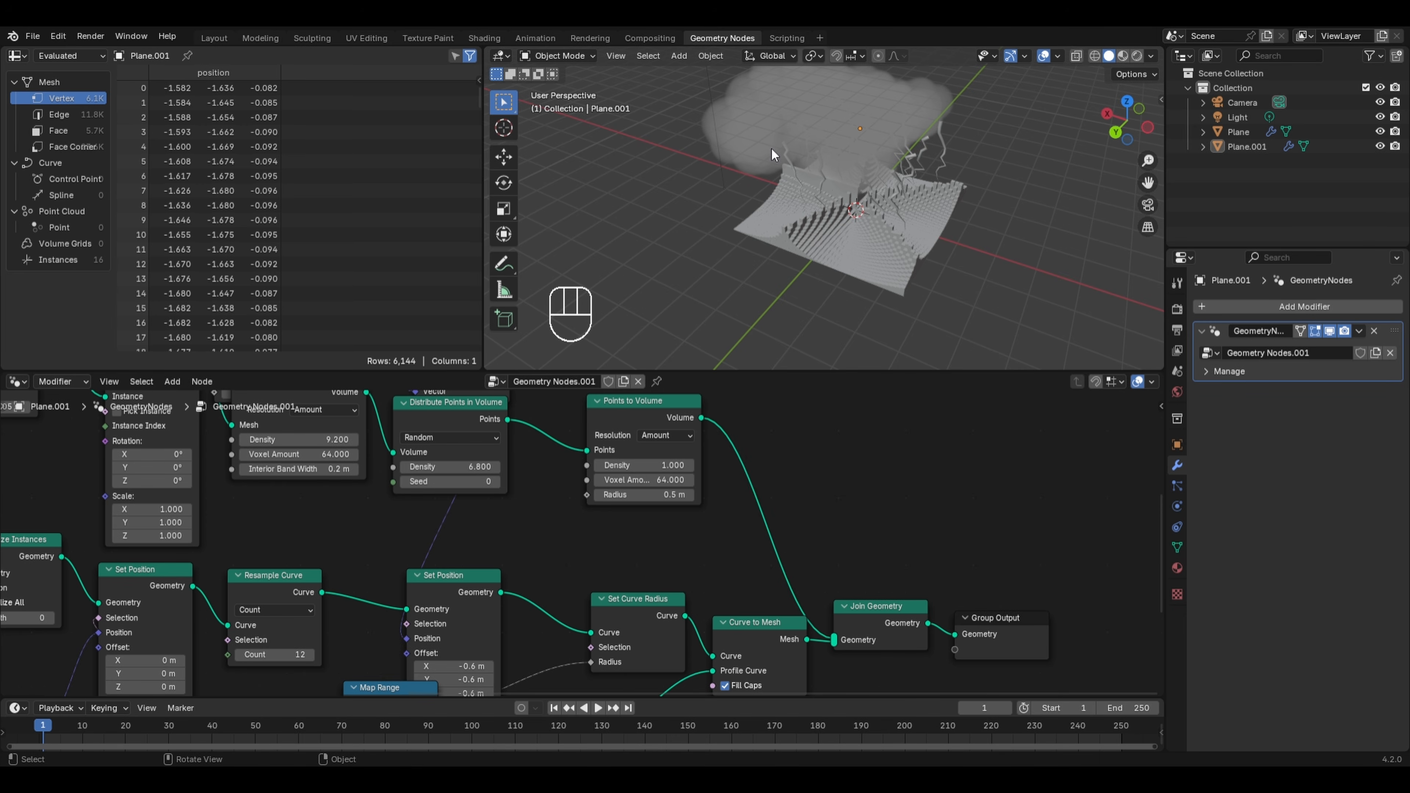
middle_drag(305, 492, 765, 697)
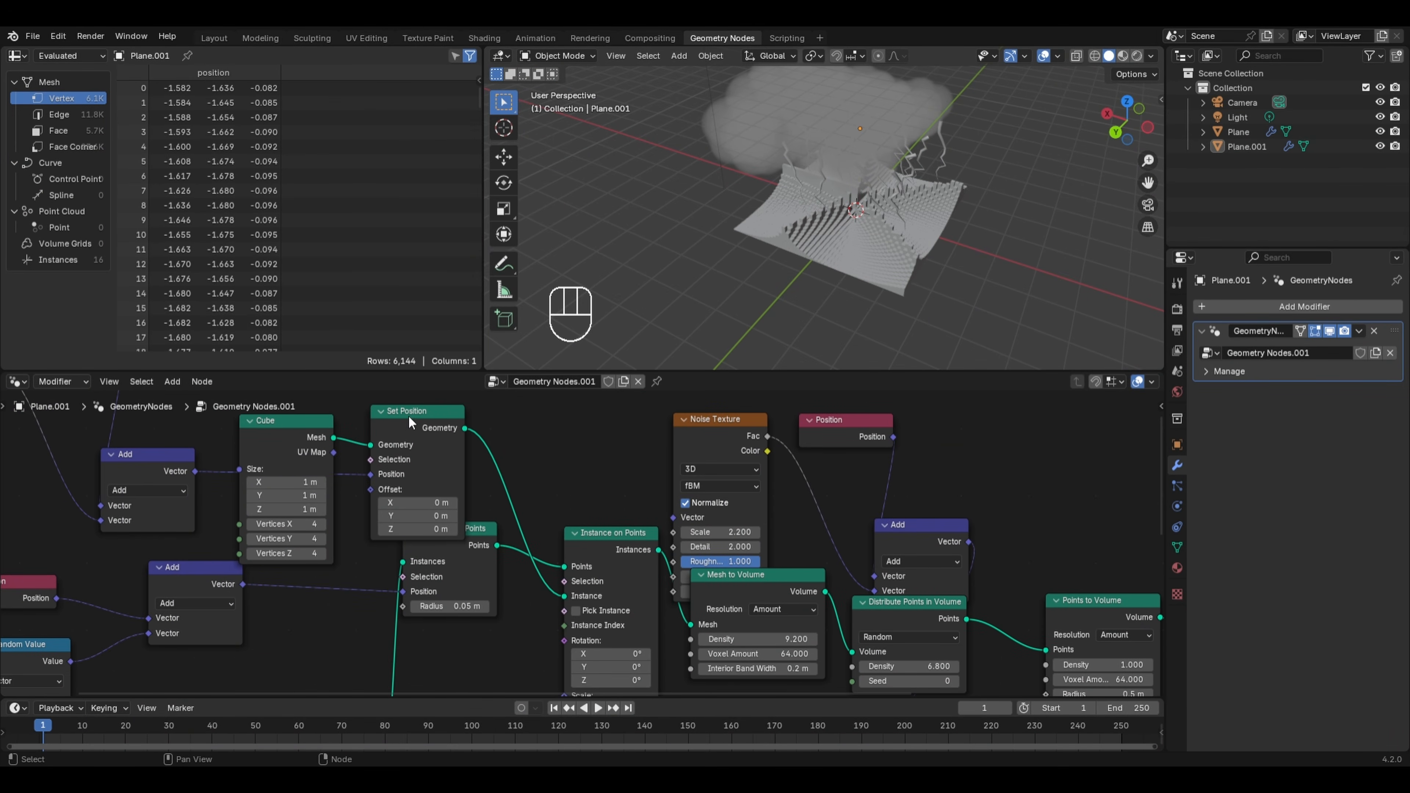
Set the cloud cube's Set Position offset to X -0.61 m and Y -0.49 m, checking alignment with the terrain from above
mouse_move(411, 503)
mouse_down()
mouse_move(444, 502)
mouse_move(399, 507)
mouse_up()
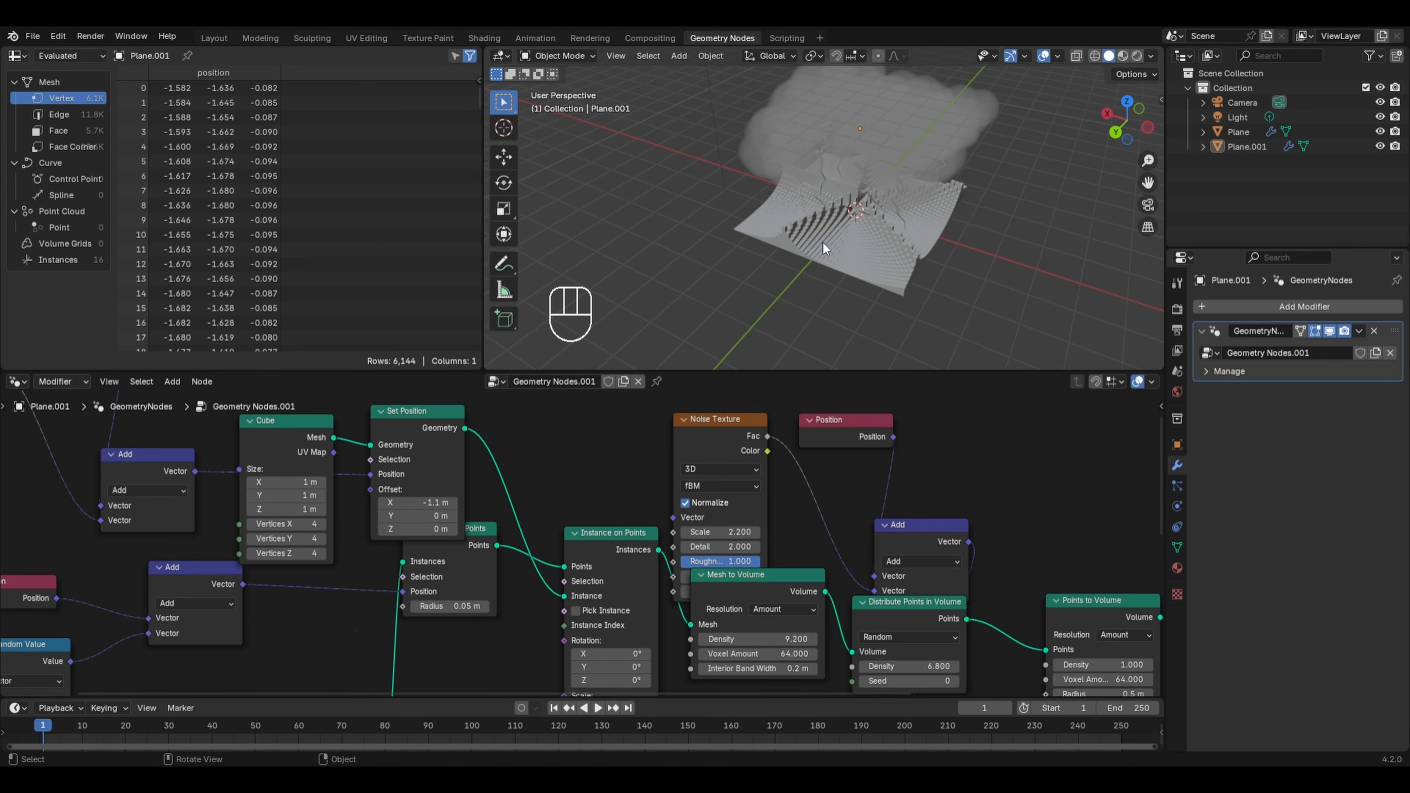
key(KP_7)
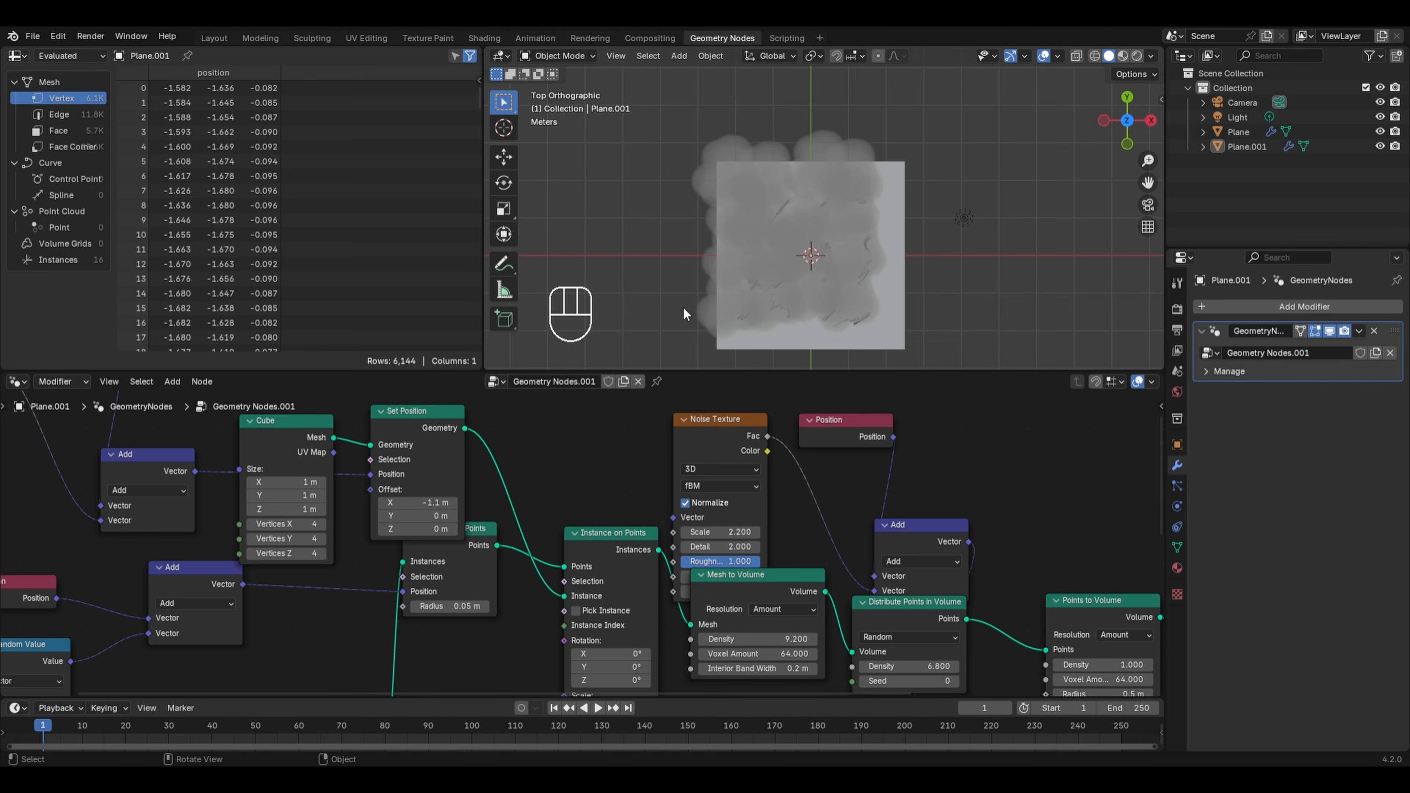
shift+drag(422, 502, 456, 502)
shift+drag(422, 516, 389, 516)
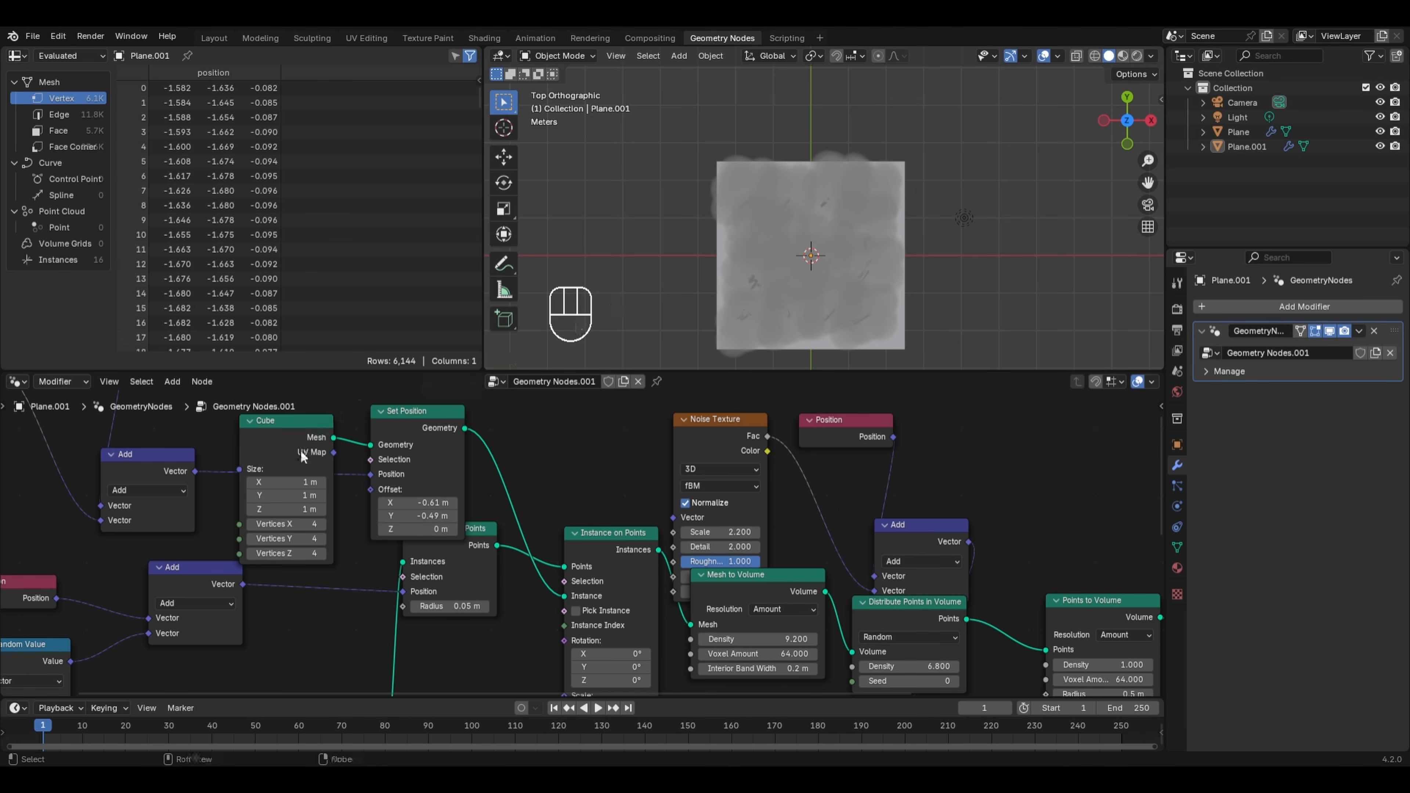
drag(289, 482, 394, 510)
right_click(283, 481)
Select the cloud object and move it slightly in the viewport
middle_drag(834, 319, 886, 190)
click(842, 131)
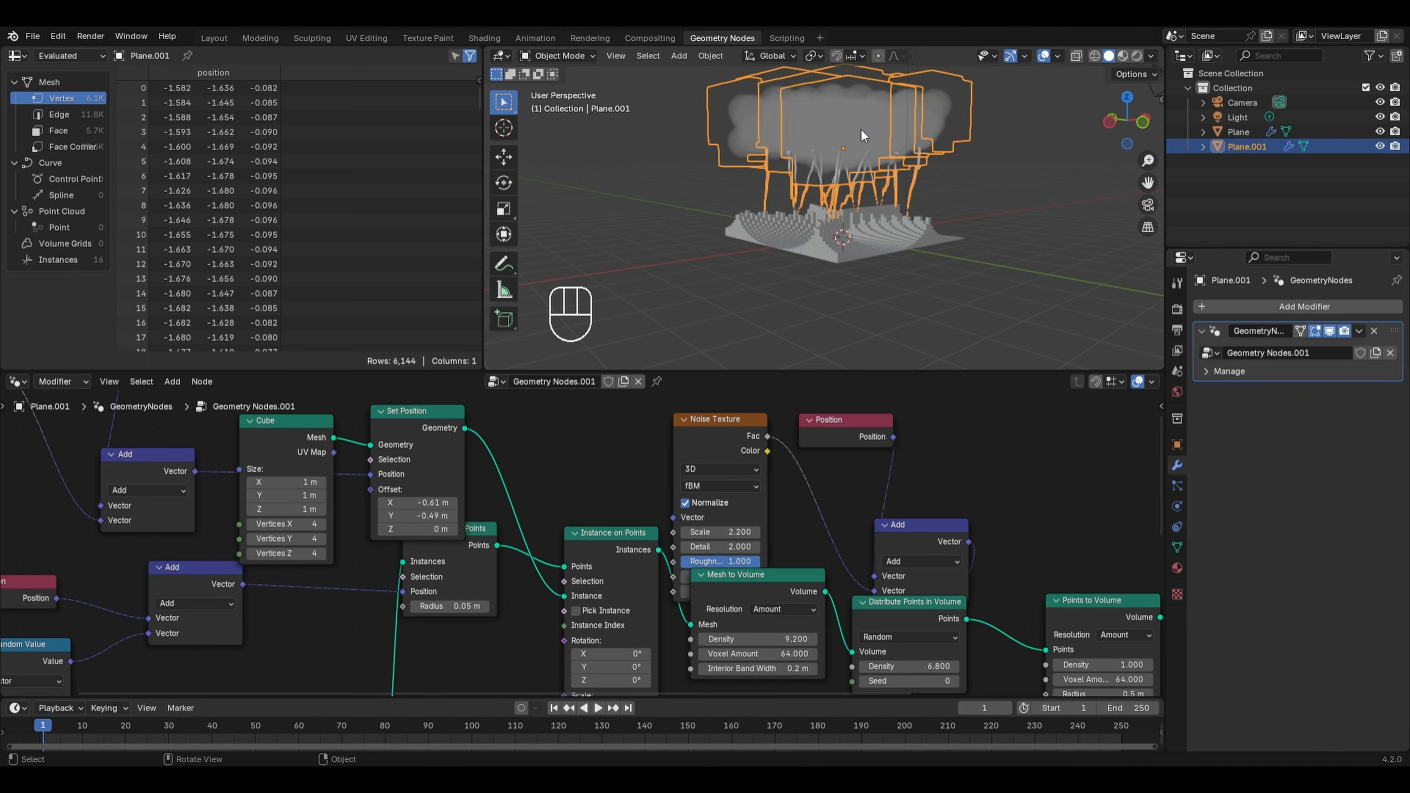
key(g)
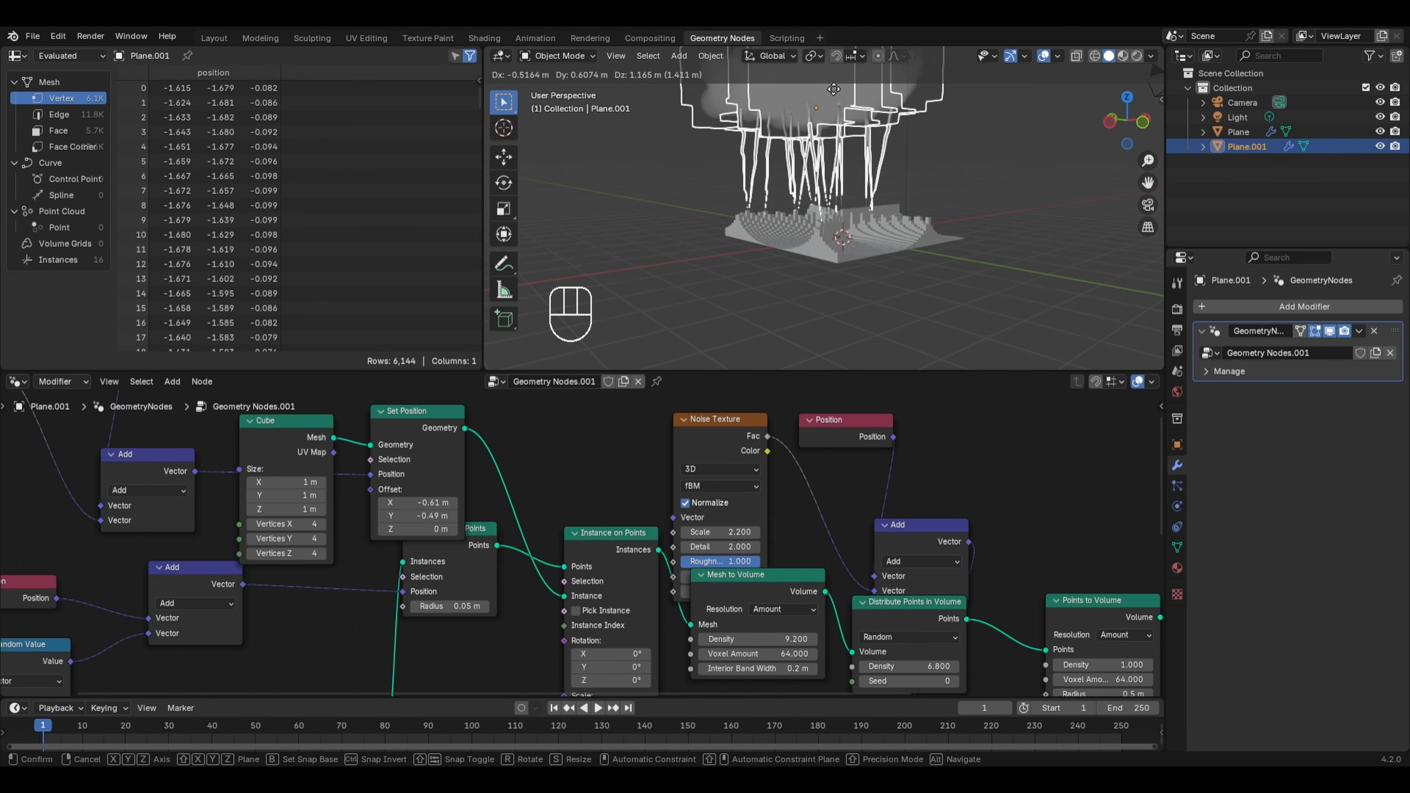
click(940, 208)
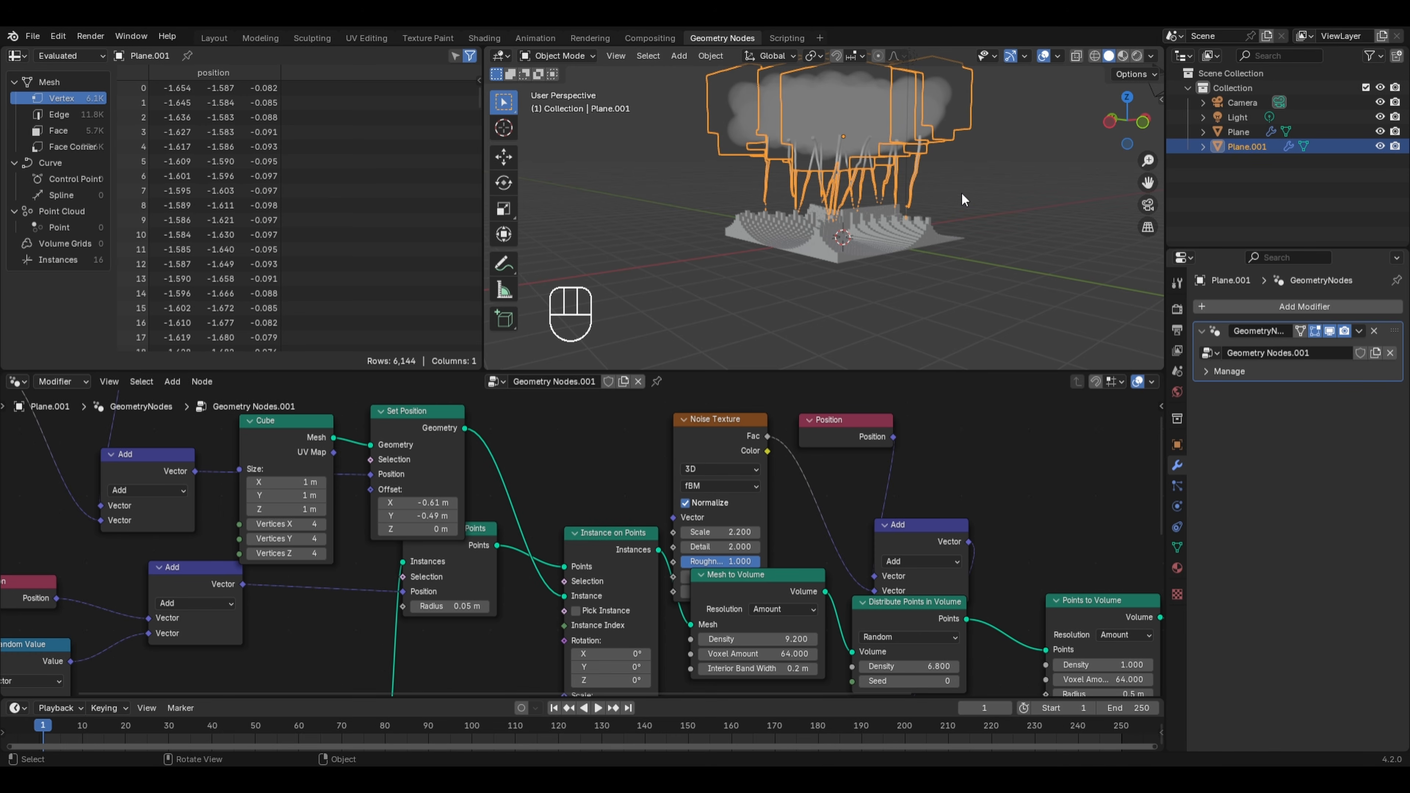
Switch the viewport to rendered shading and change the scene light to a Sun with strength 5
middle_drag(965, 143, 1147, 67)
click(1139, 57)
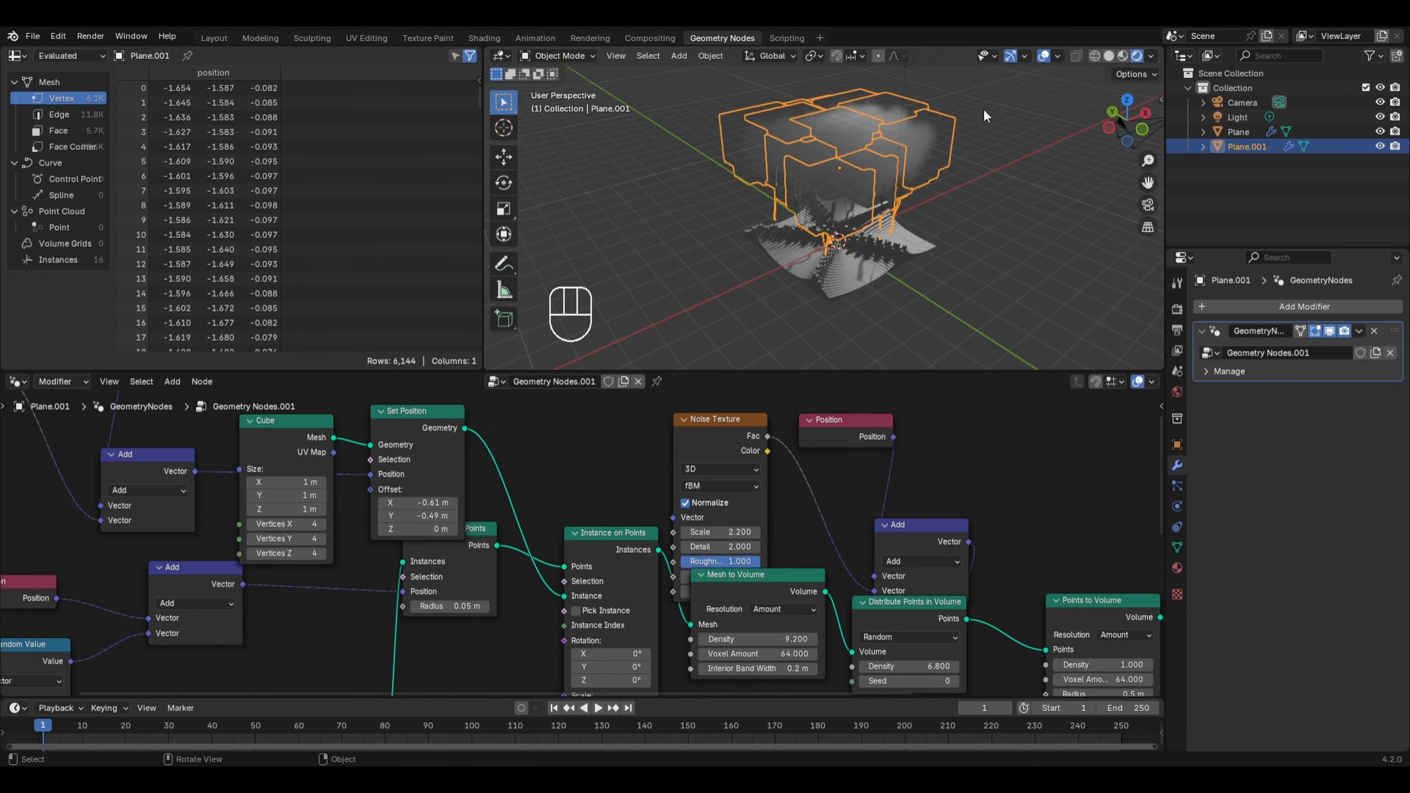
click(904, 65)
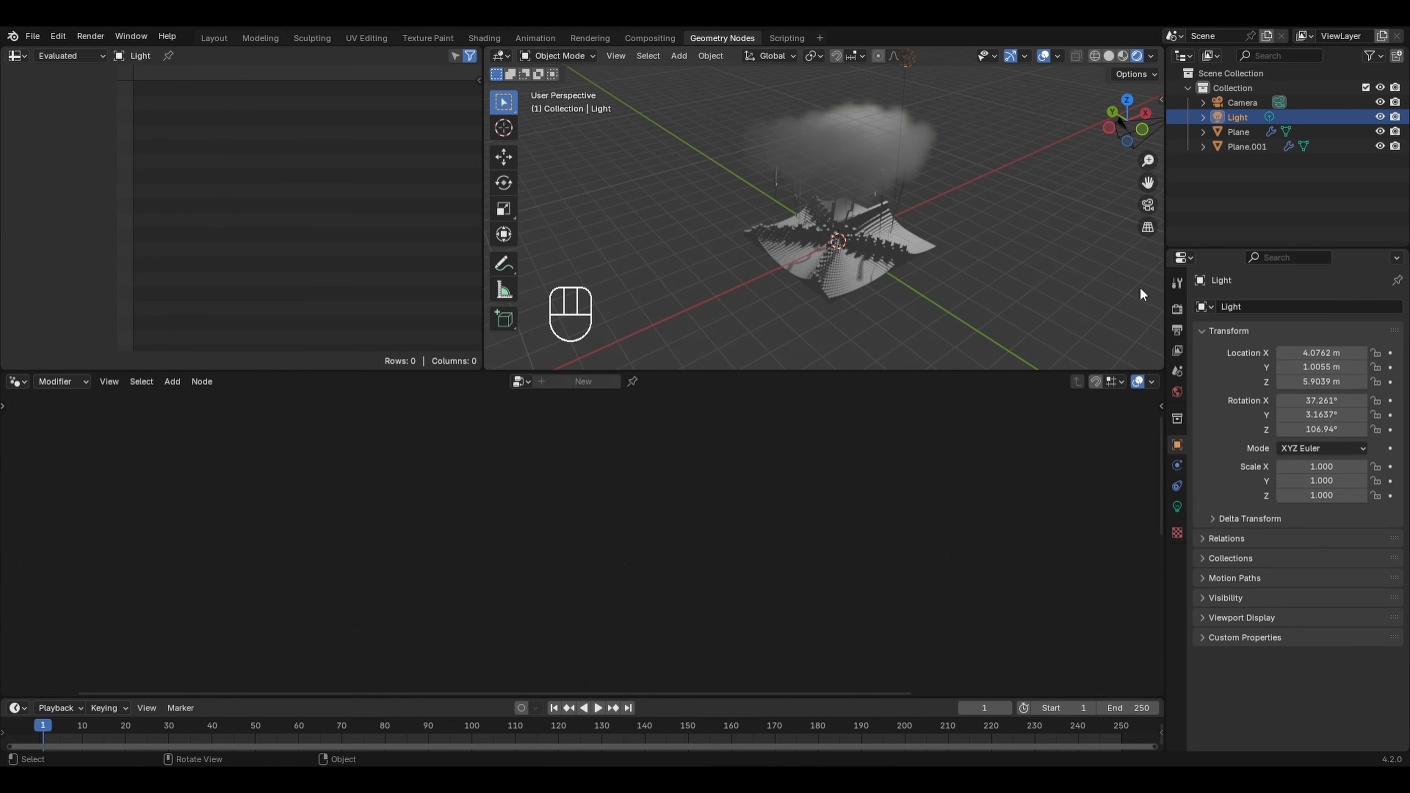
click(1177, 506)
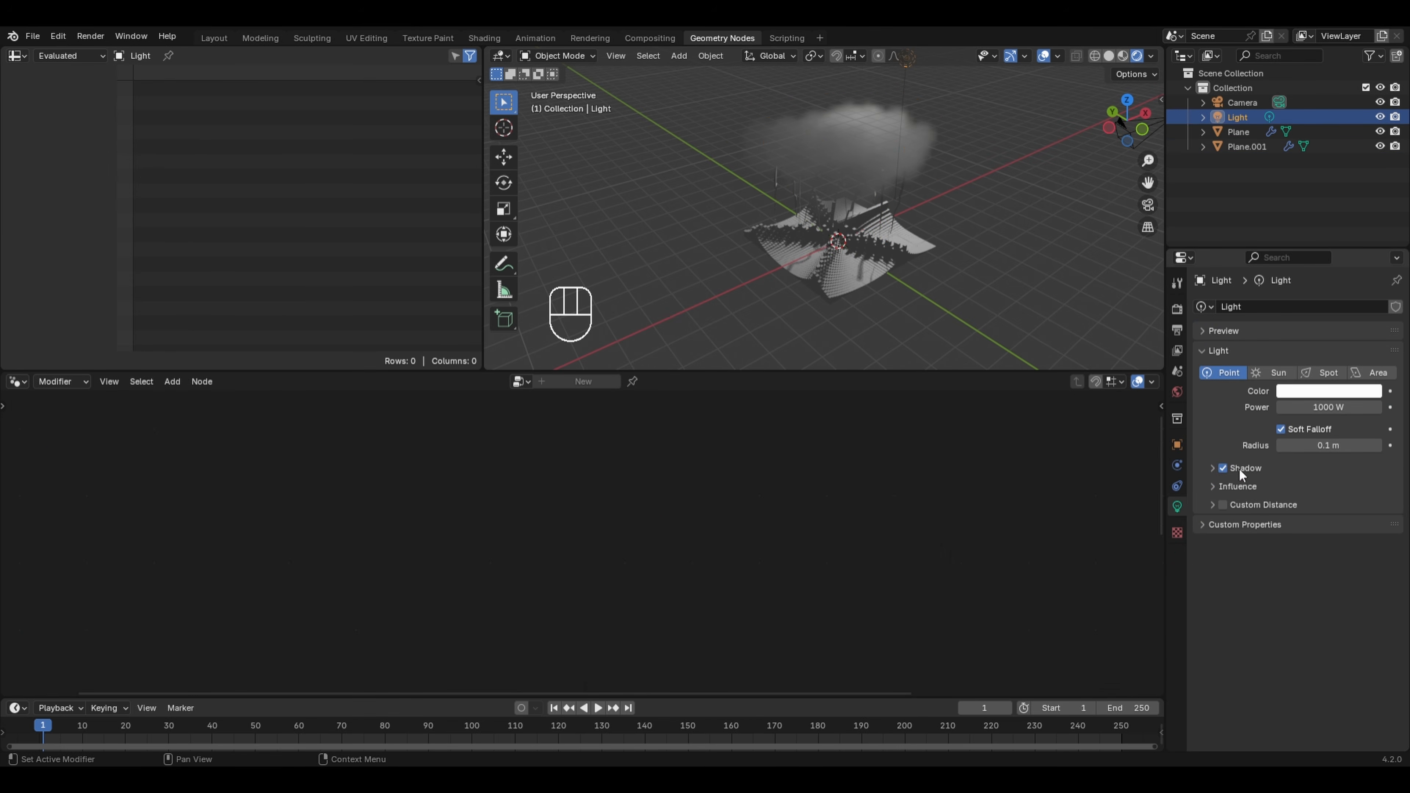
click(1277, 373)
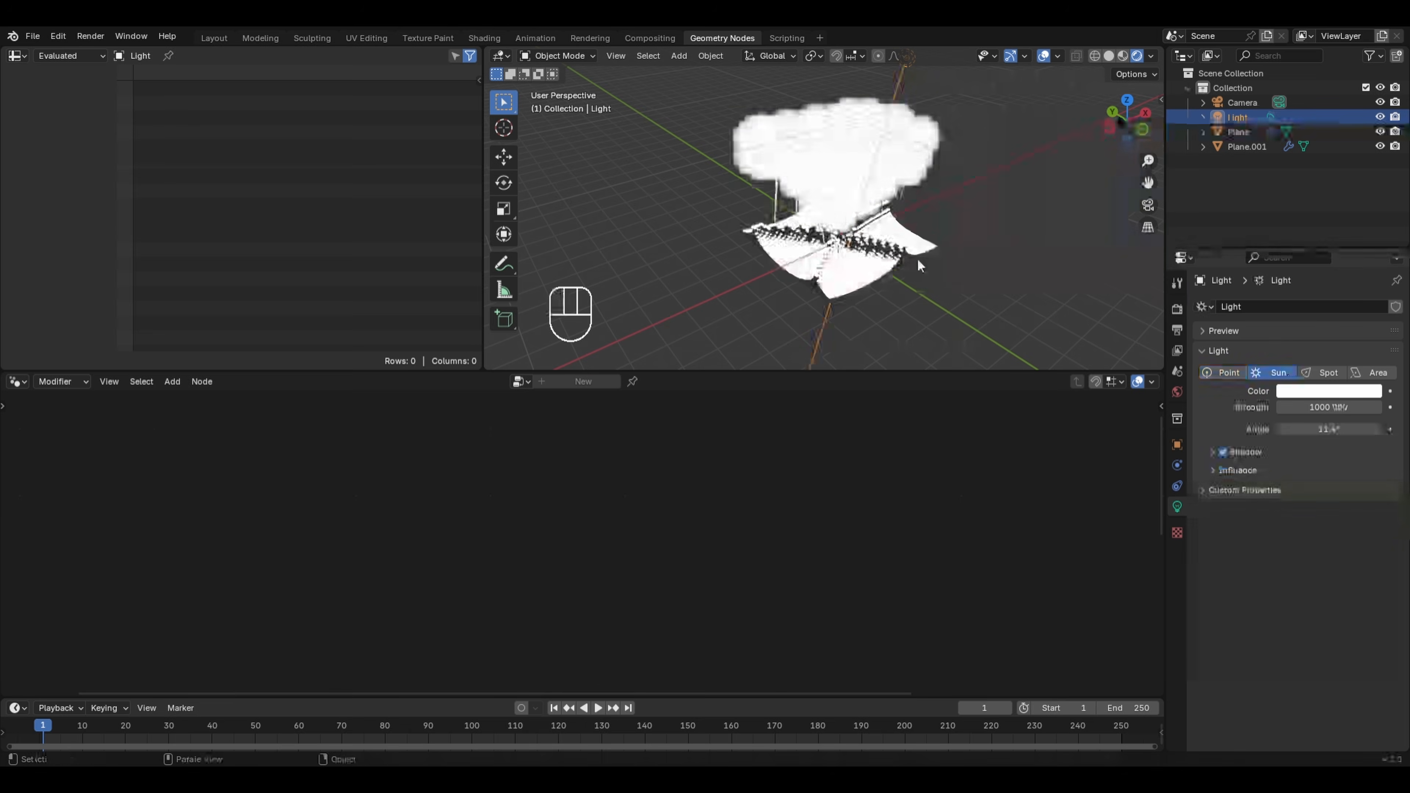
double_click(1320, 408)
text(5)
key(Return)
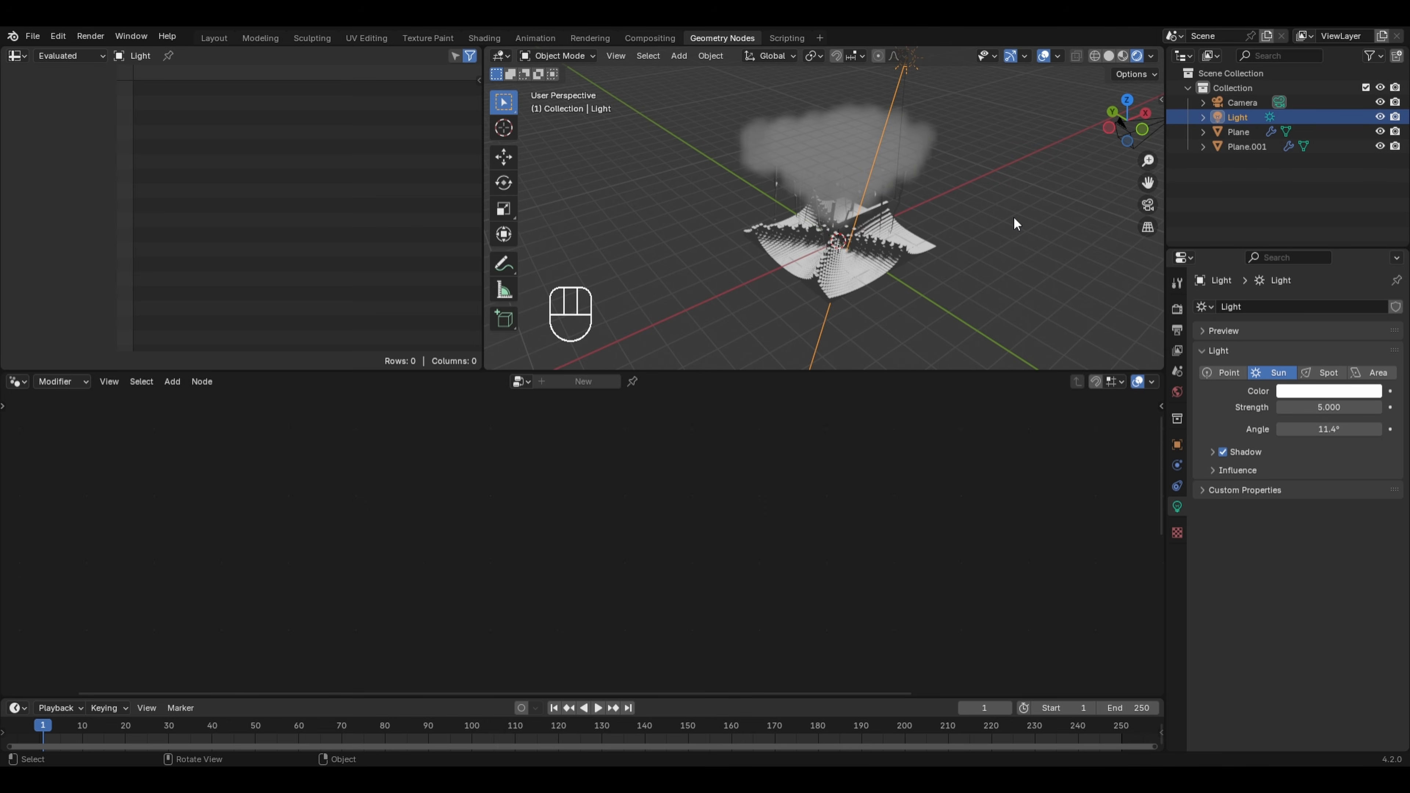
Duplicate the sun light and move the copy about 10 m in the negative direction along the global X axis
key(shift+d)
key(x)
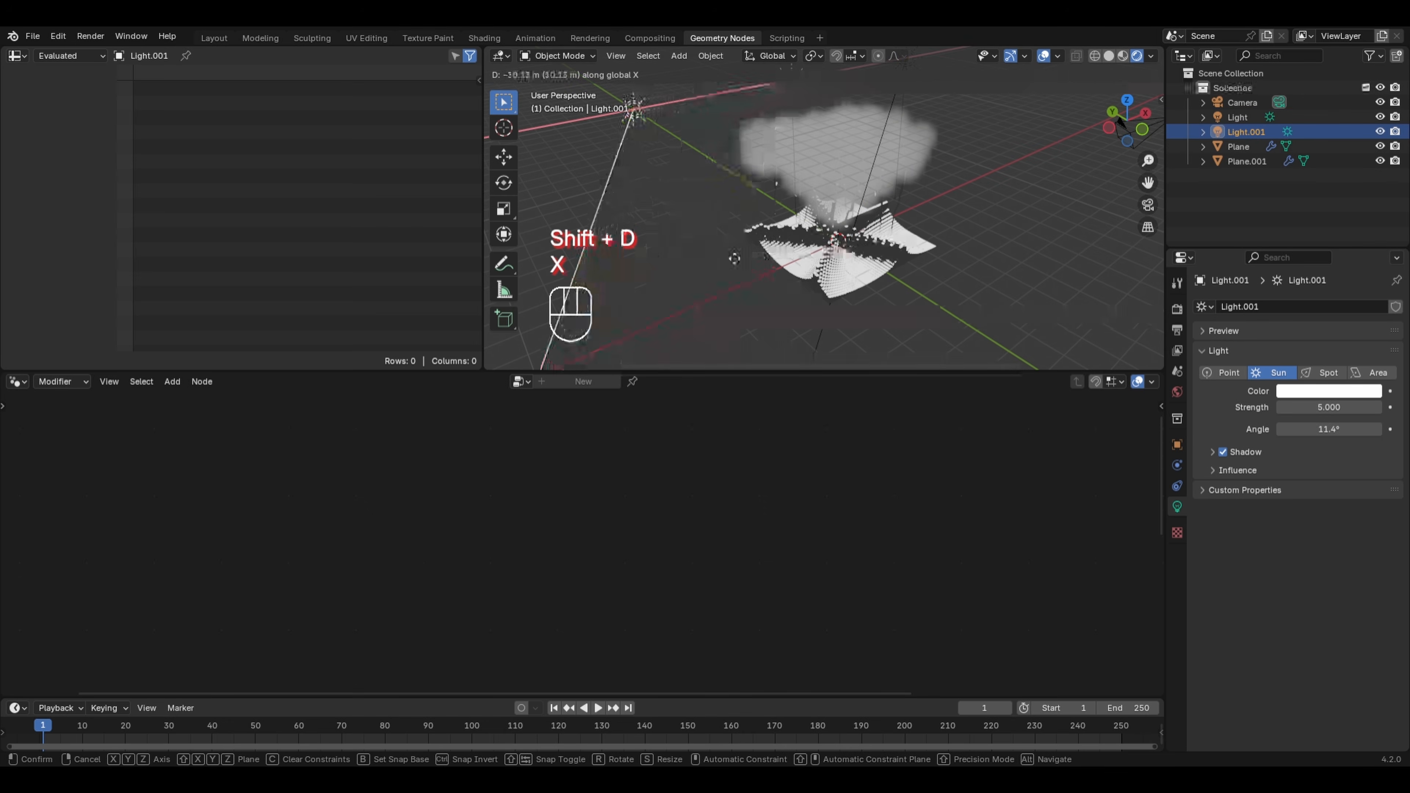
click(735, 258)
Rotate the duplicated sun light freely and around the global X axis so it lights the terrain from the other side
key(r)
click(1003, 201)
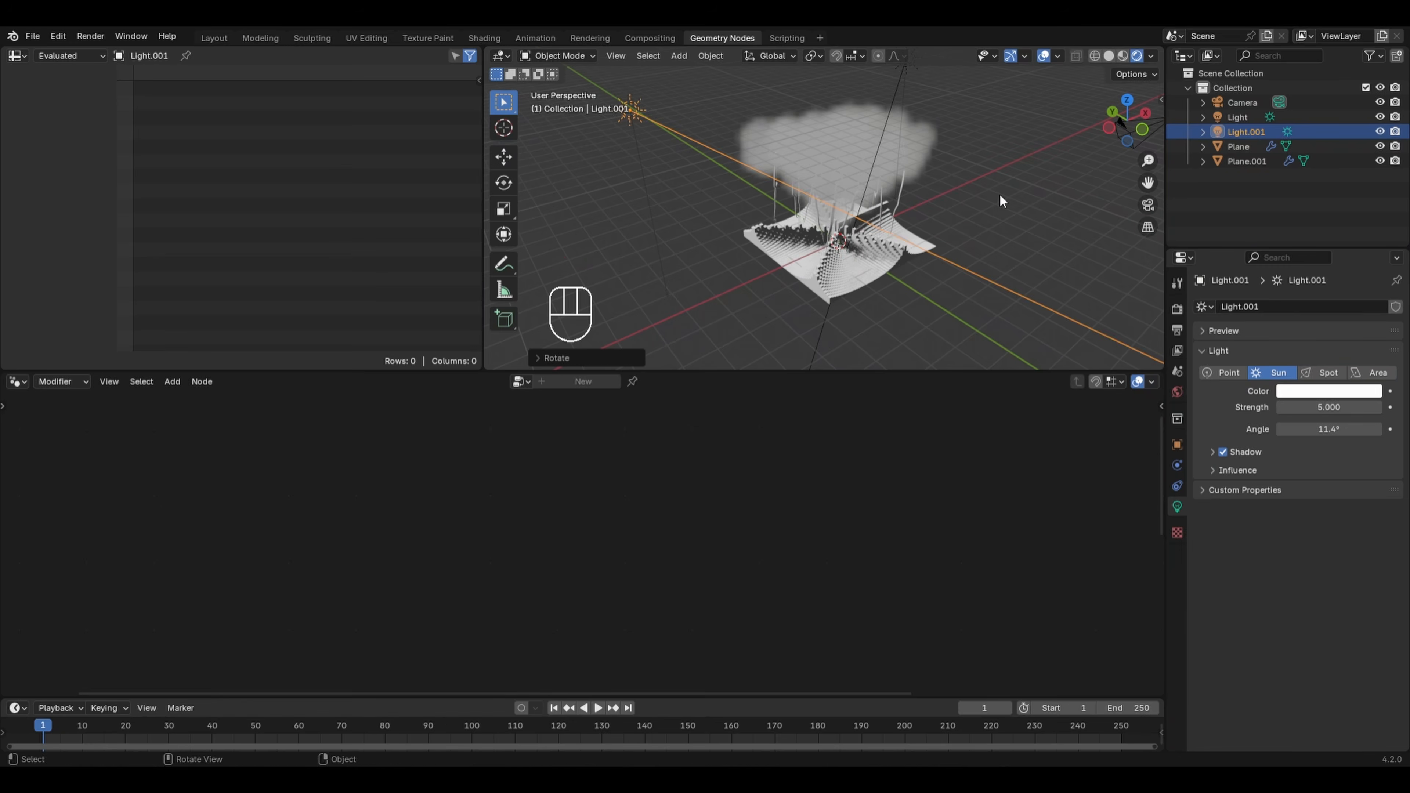
key(r)
key(x)
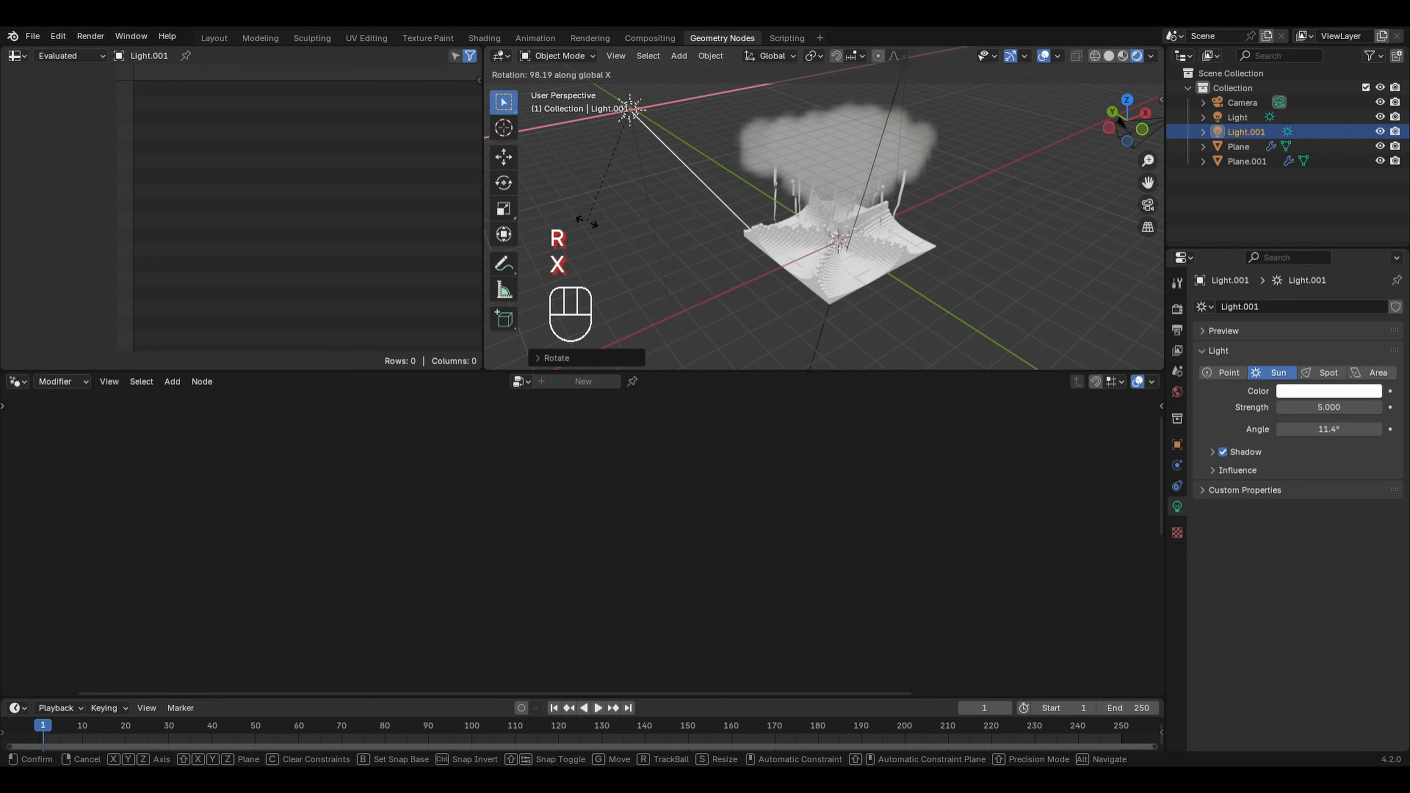
click(737, 209)
middle_drag(984, 270, 1002, 207)
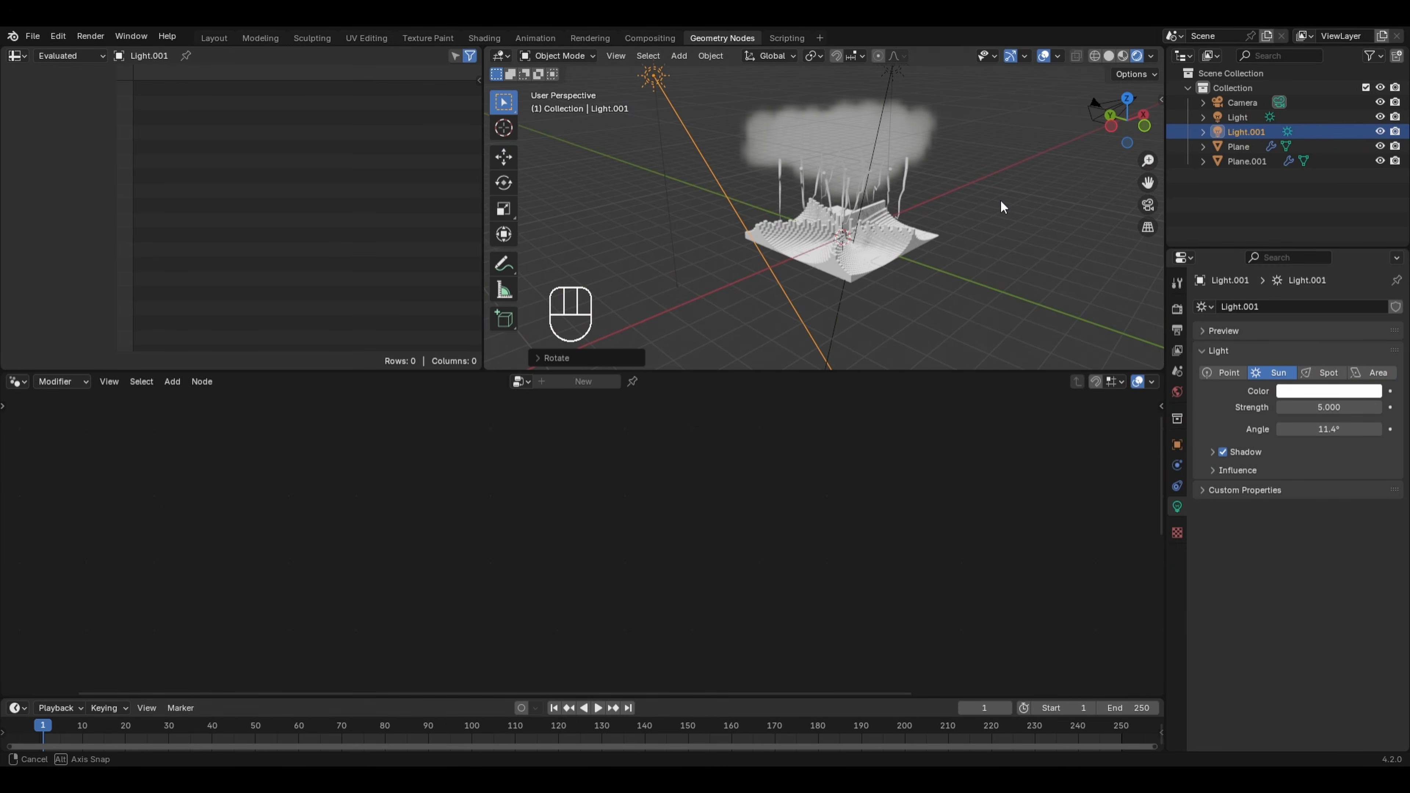
Insert a Set Material node between the terrain plane's Extrude Mesh and Group Output nodes, and assign Material.001 to it
click(848, 257)
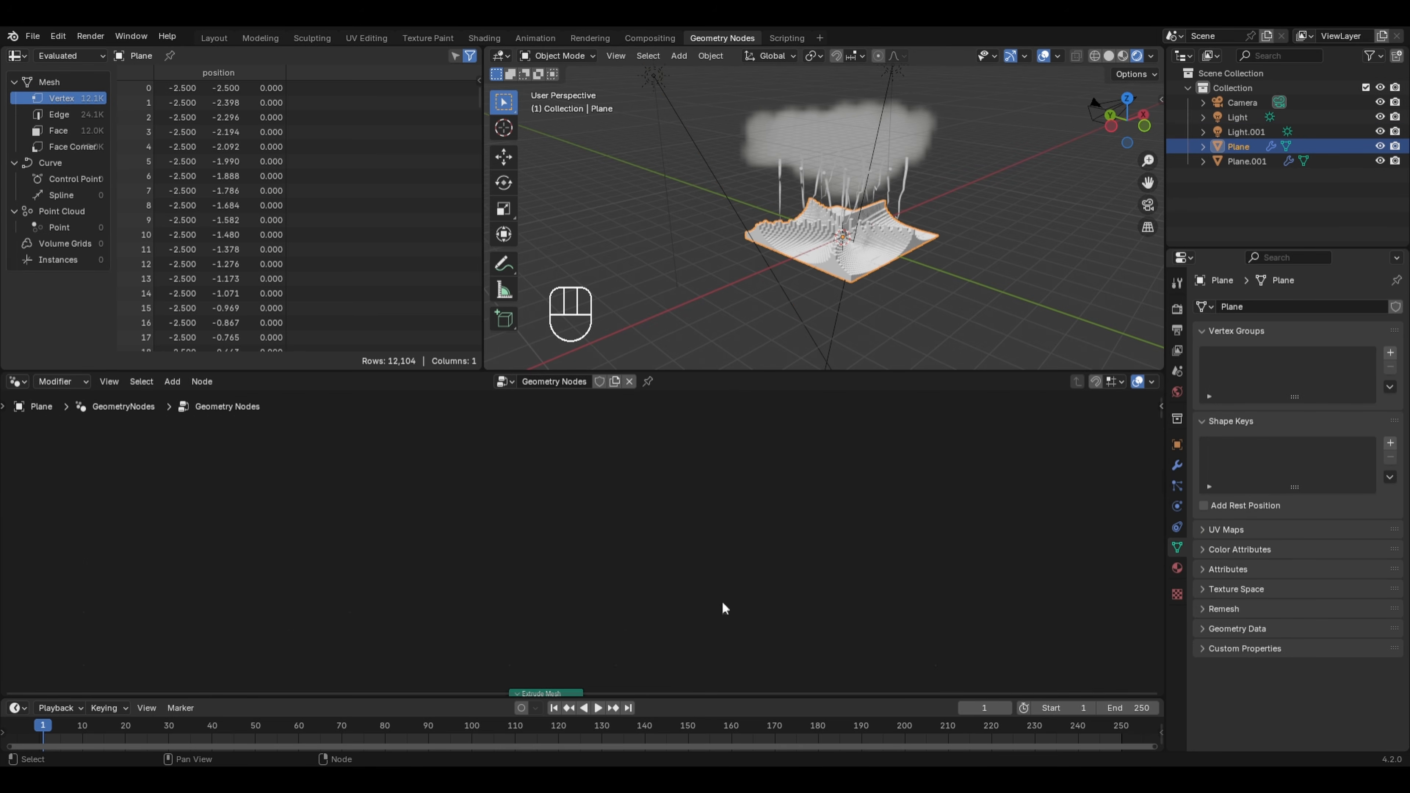
middle_drag(725, 609, 925, 650)
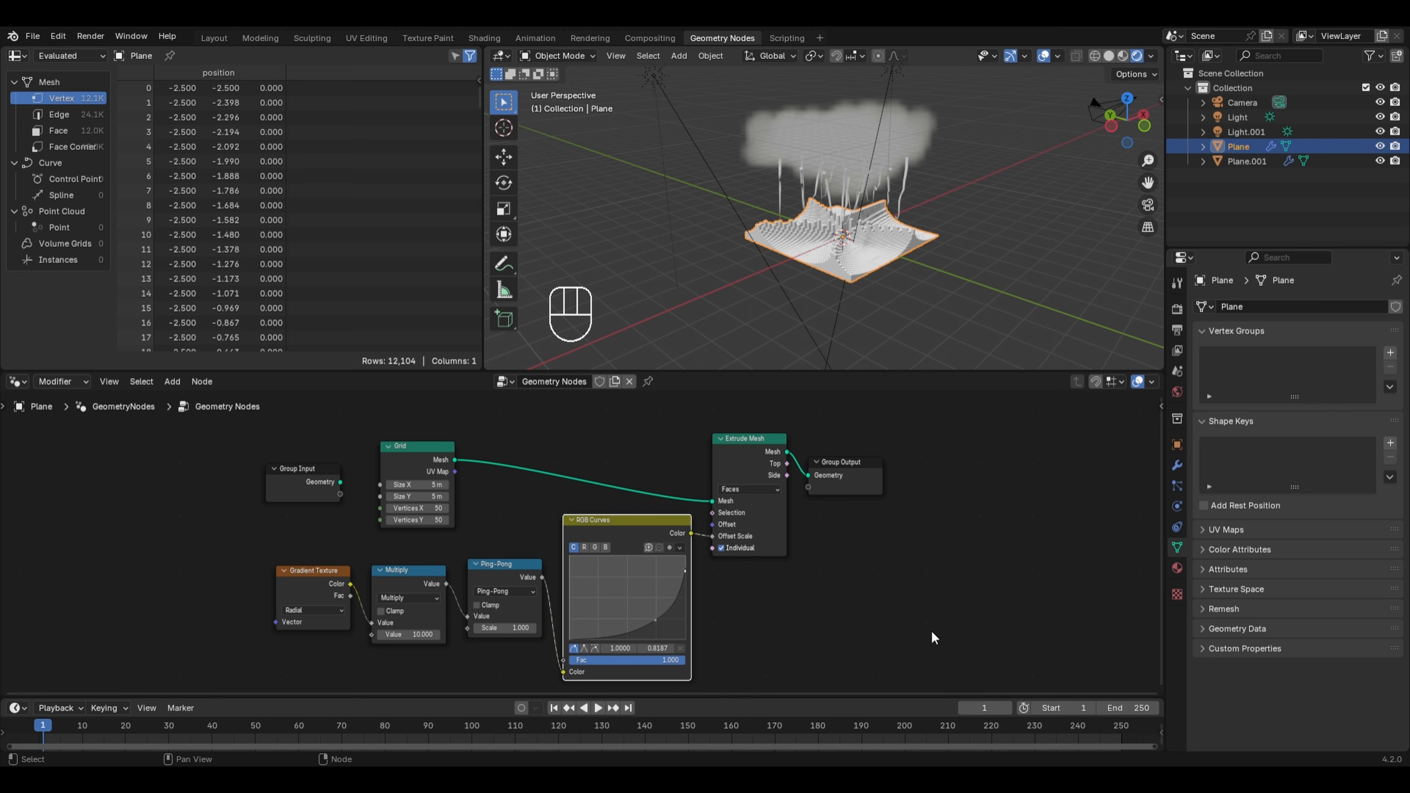
click(1178, 568)
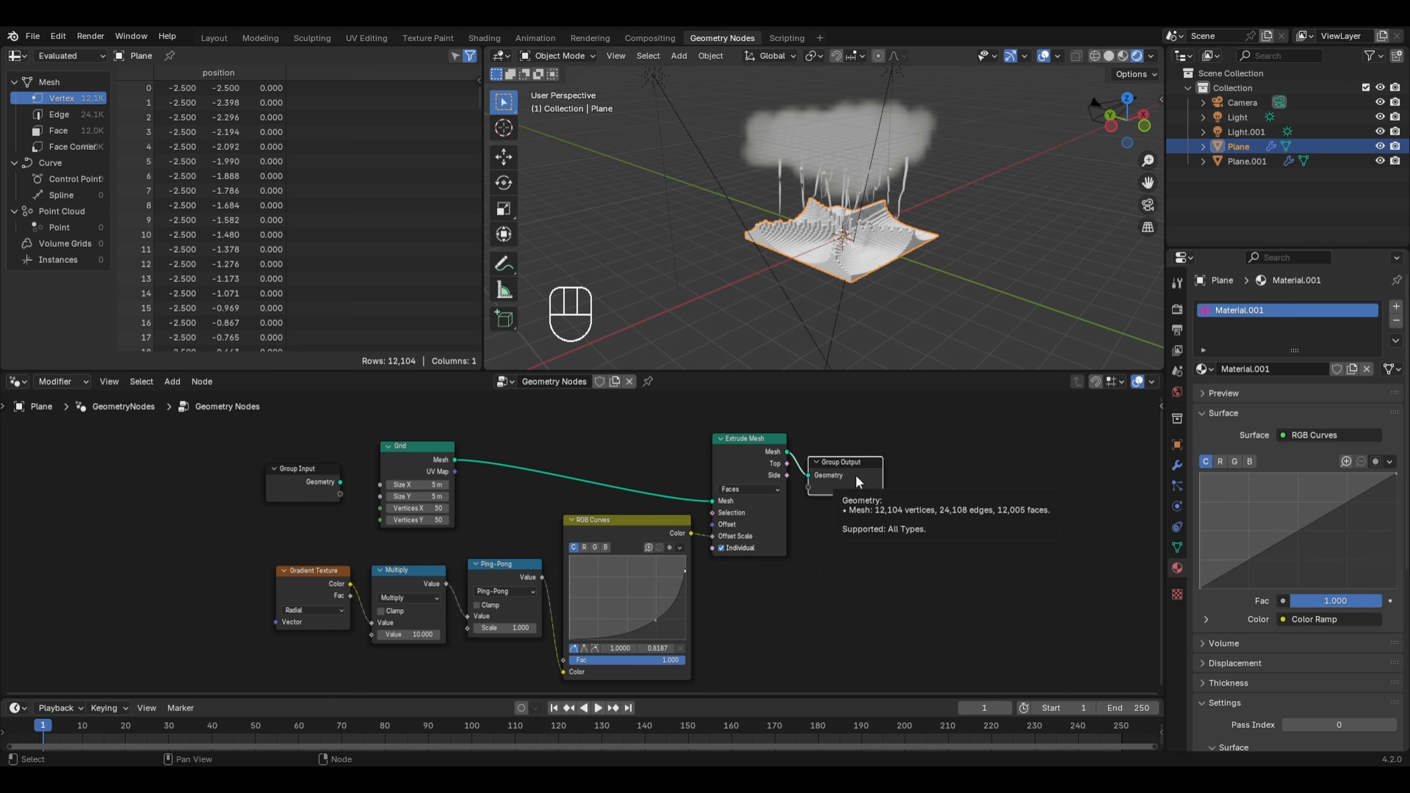
drag(855, 479, 966, 479)
key(shift+a)
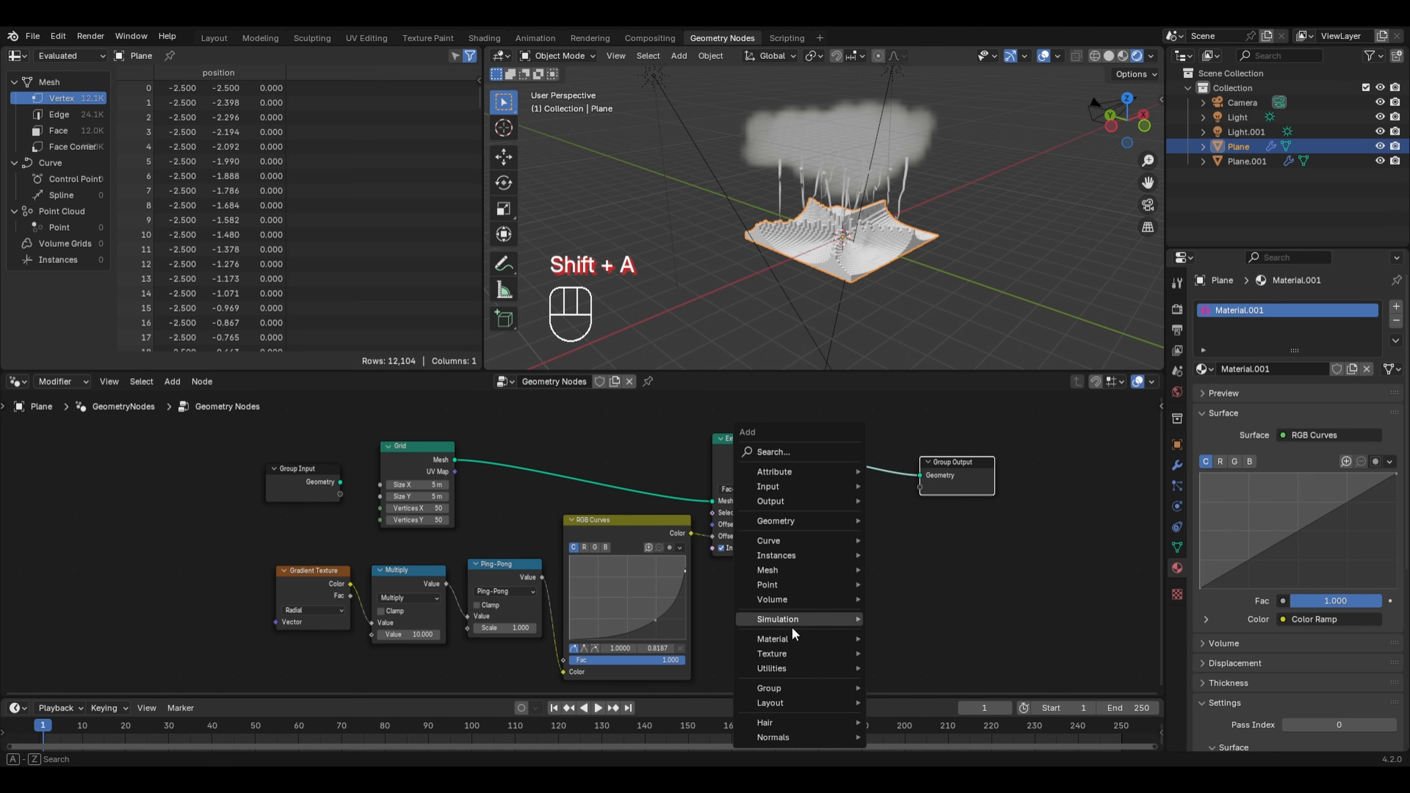
mouse_move(832, 639)
click(910, 692)
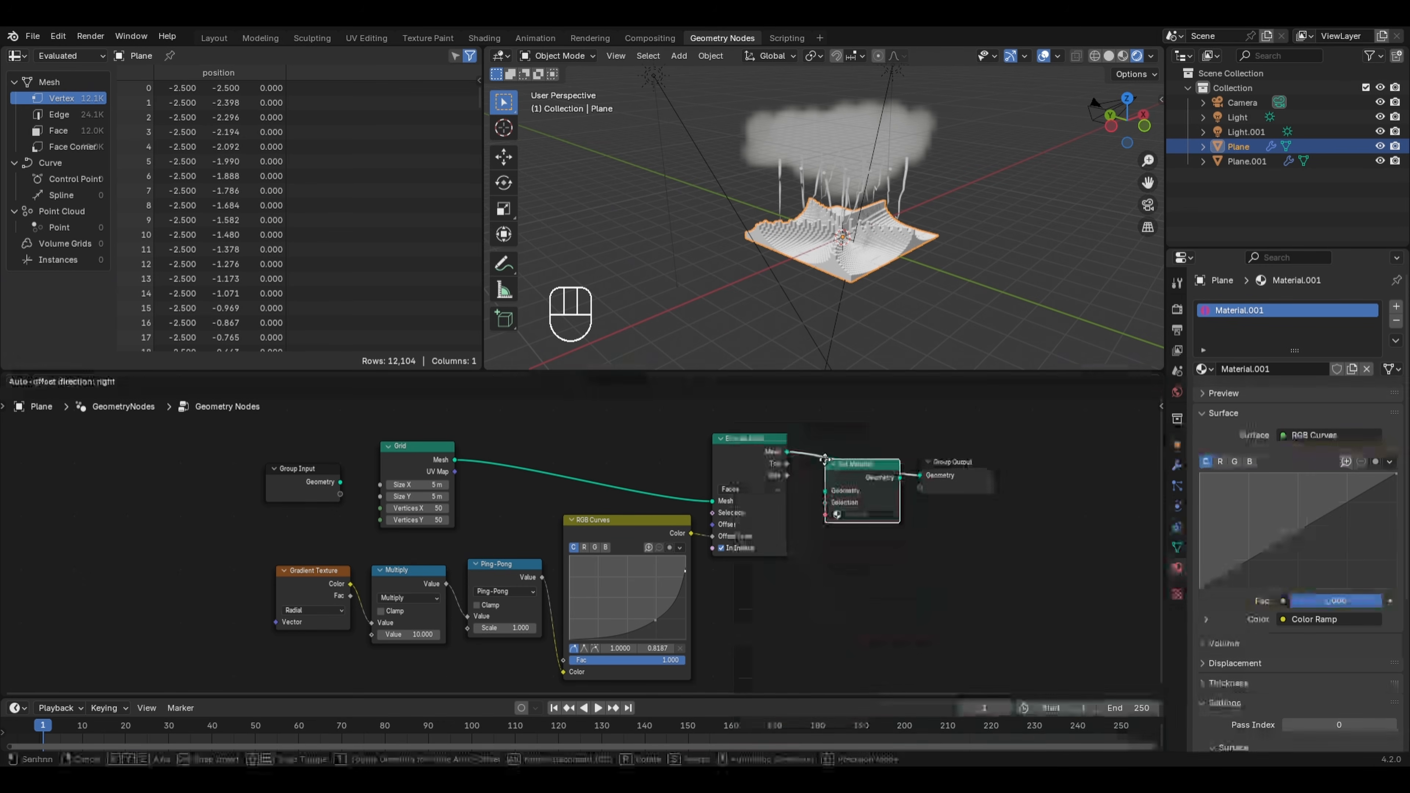
click(861, 487)
click(858, 504)
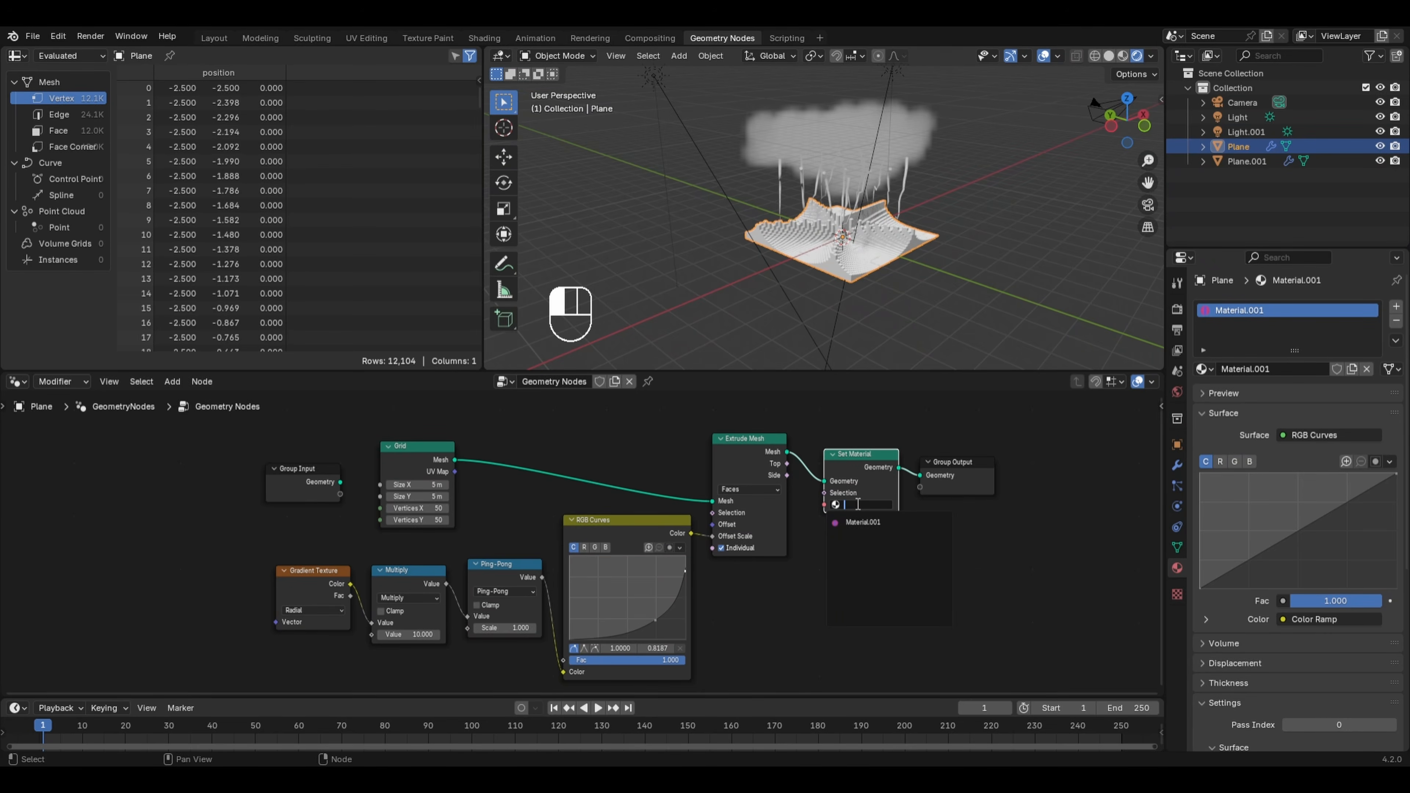
click(861, 522)
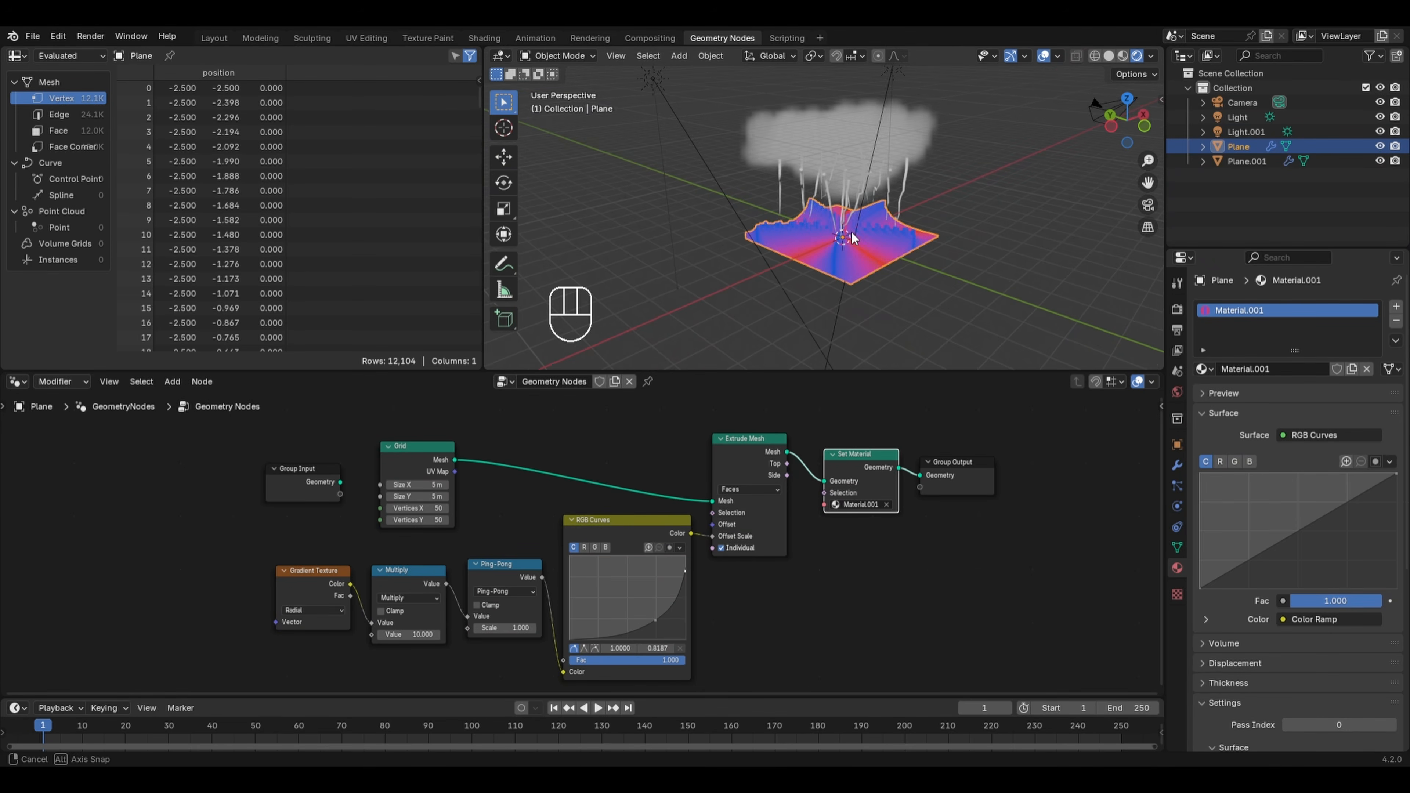
Switch the node area to the Shader Editor to show the terrain material's nodes
middle_drag(852, 232, 860, 253)
scroll(877, 278, up, 2)
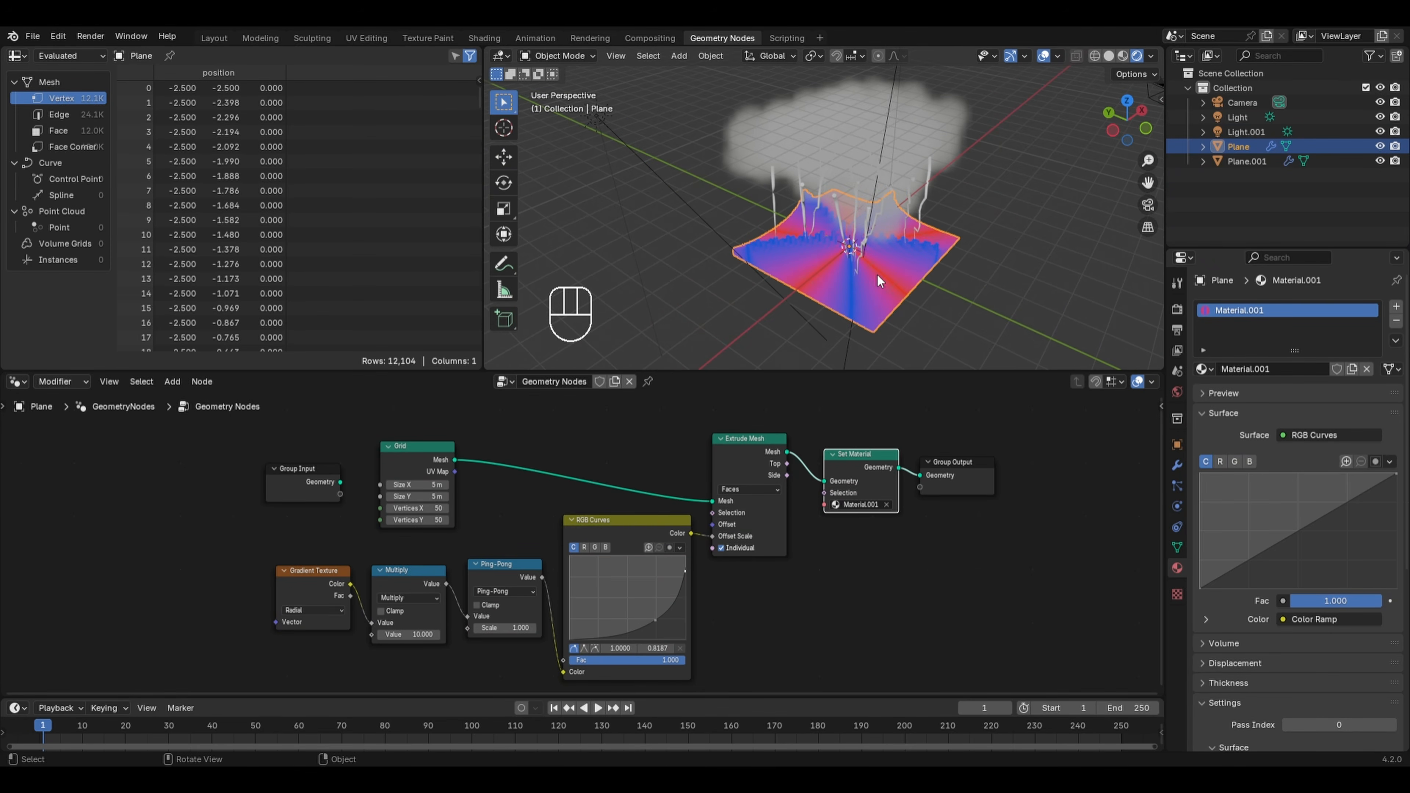
click(16, 384)
click(67, 518)
middle_drag(368, 460, 377, 572)
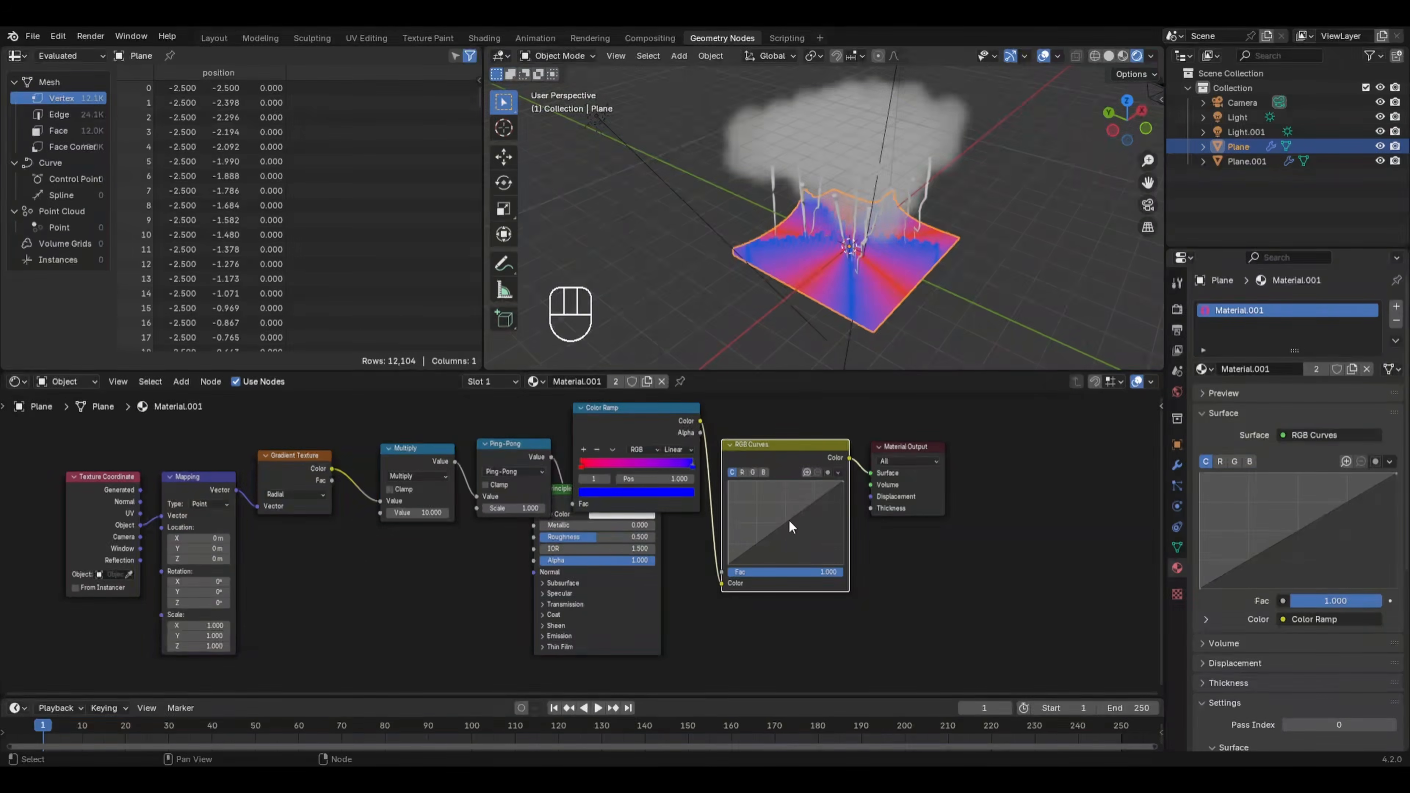
Try reshaping the curve in the terrain material's RGB Curves node, and undo the curve changes
drag(789, 520, 762, 505)
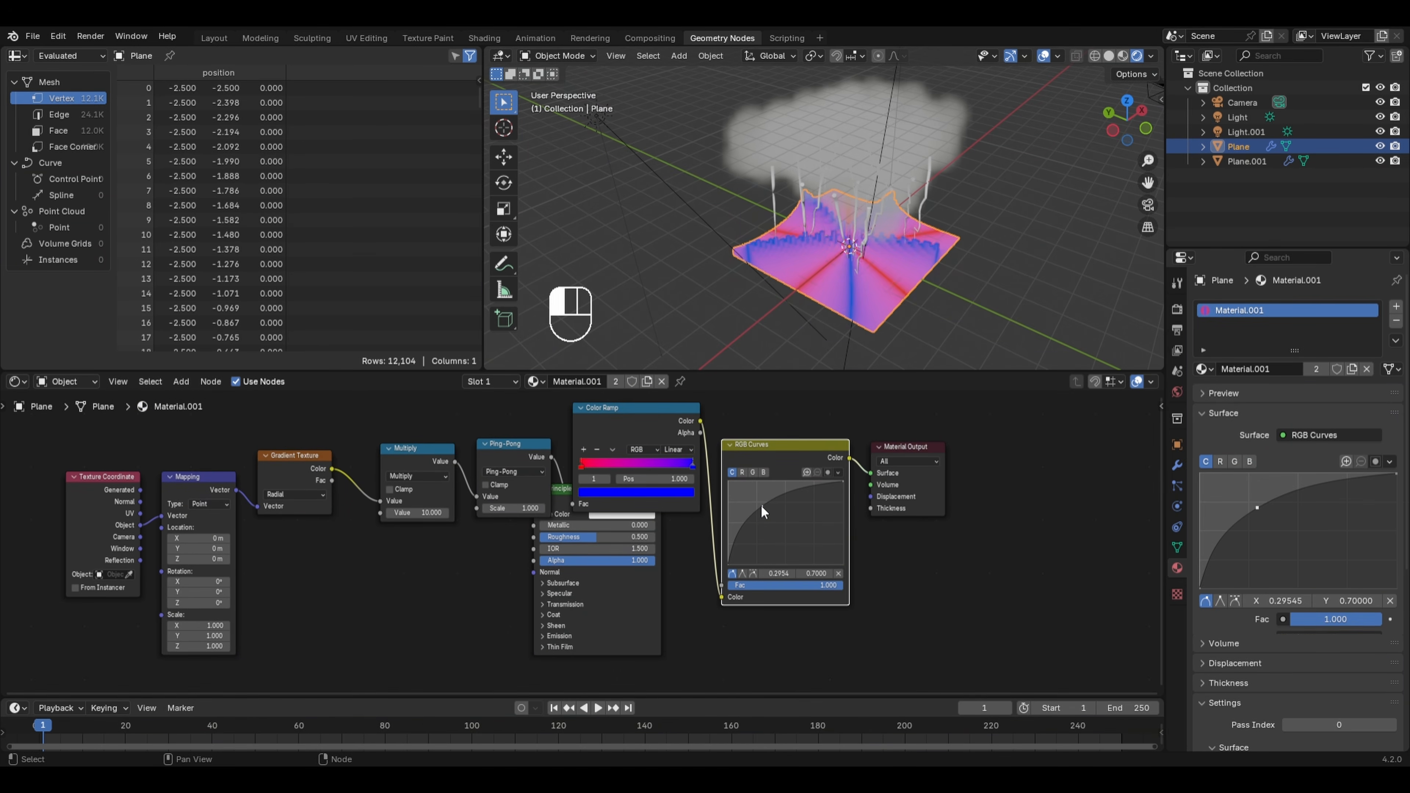
key(ctrl+z)
key(ctrl+z)
key(ctrl+z)
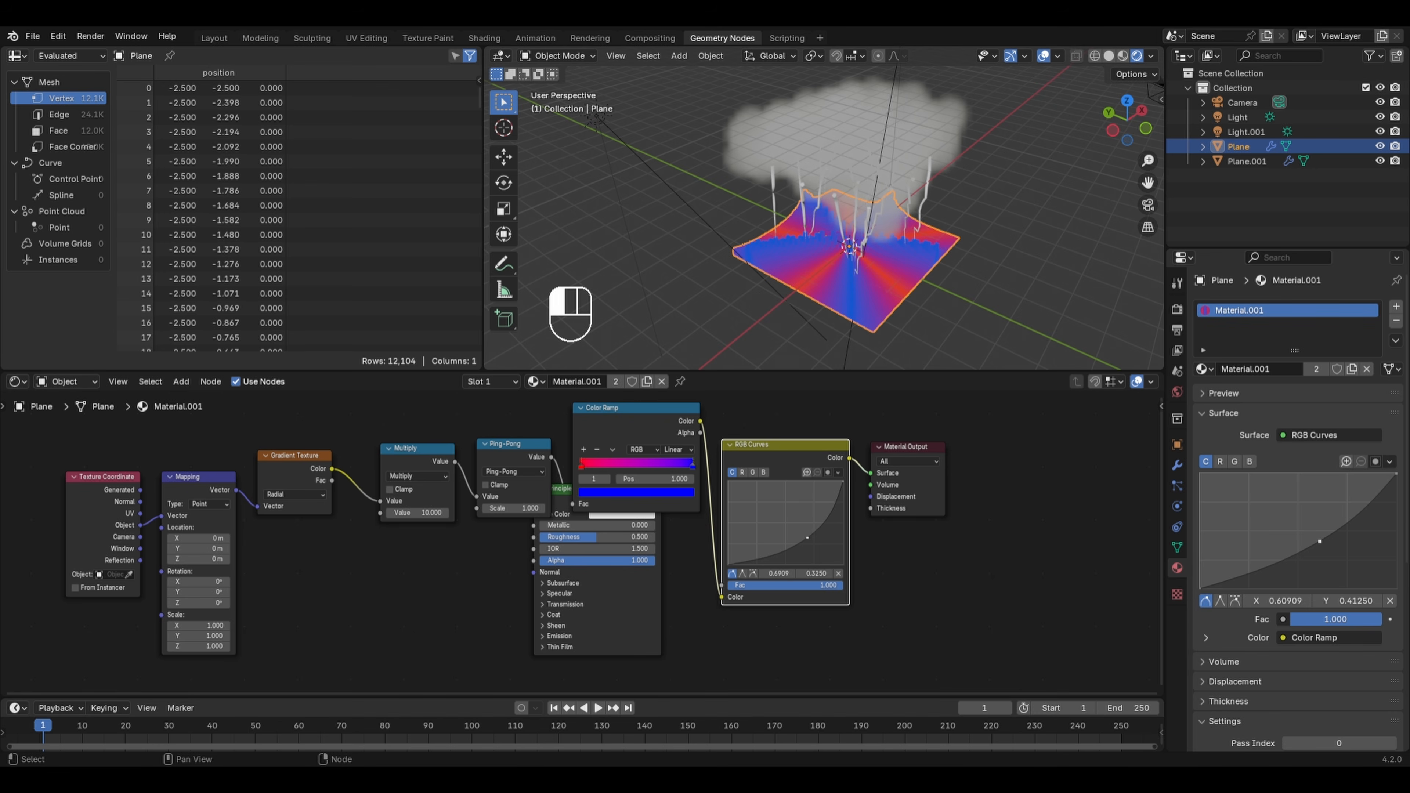
key(ctrl+z)
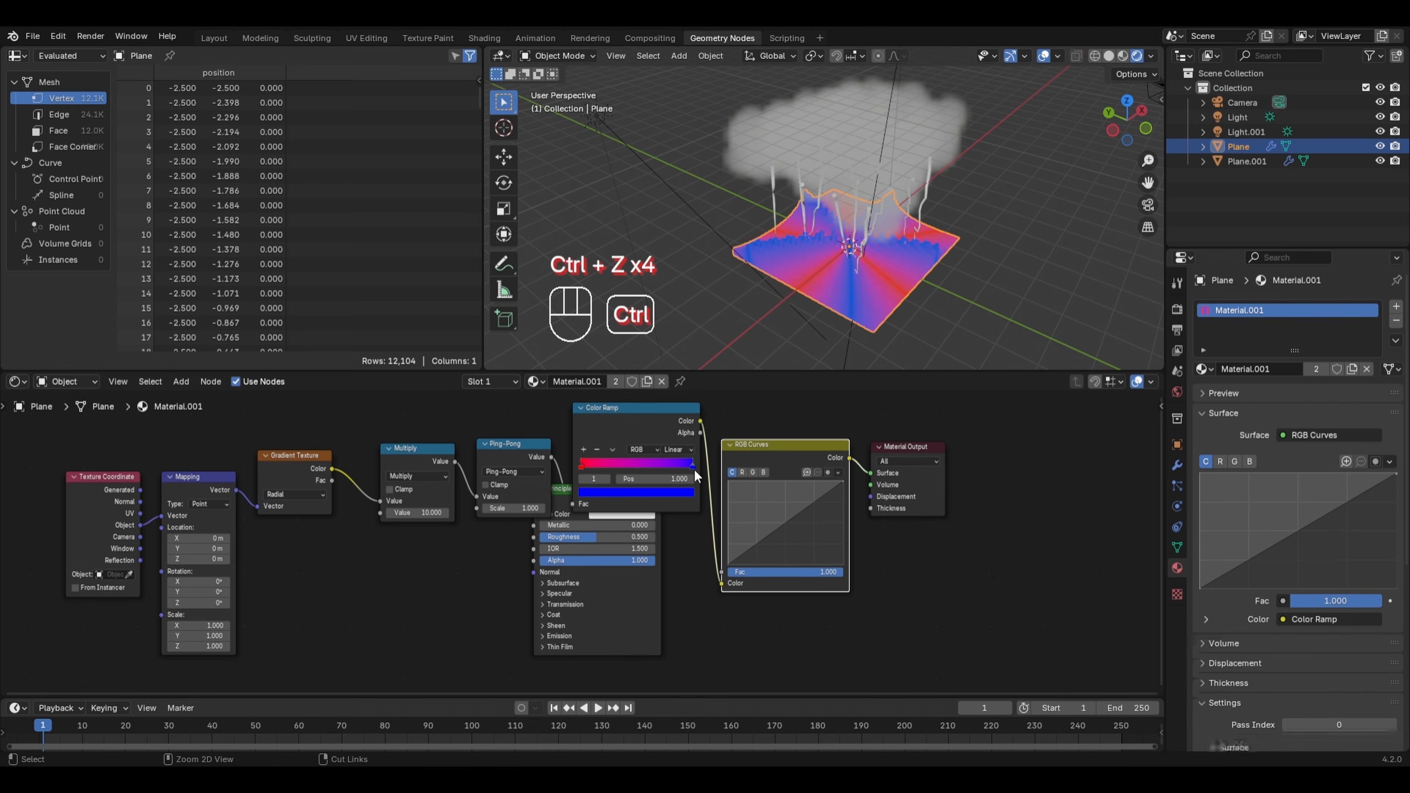
Change the blue end stop of the terrain material's Color Ramp to a darker blue
click(636, 492)
click(589, 350)
mouse_move(589, 350)
mouse_down()
mouse_move(585, 372)
mouse_move(586, 358)
mouse_move(671, 348)
mouse_move(685, 370)
mouse_up()
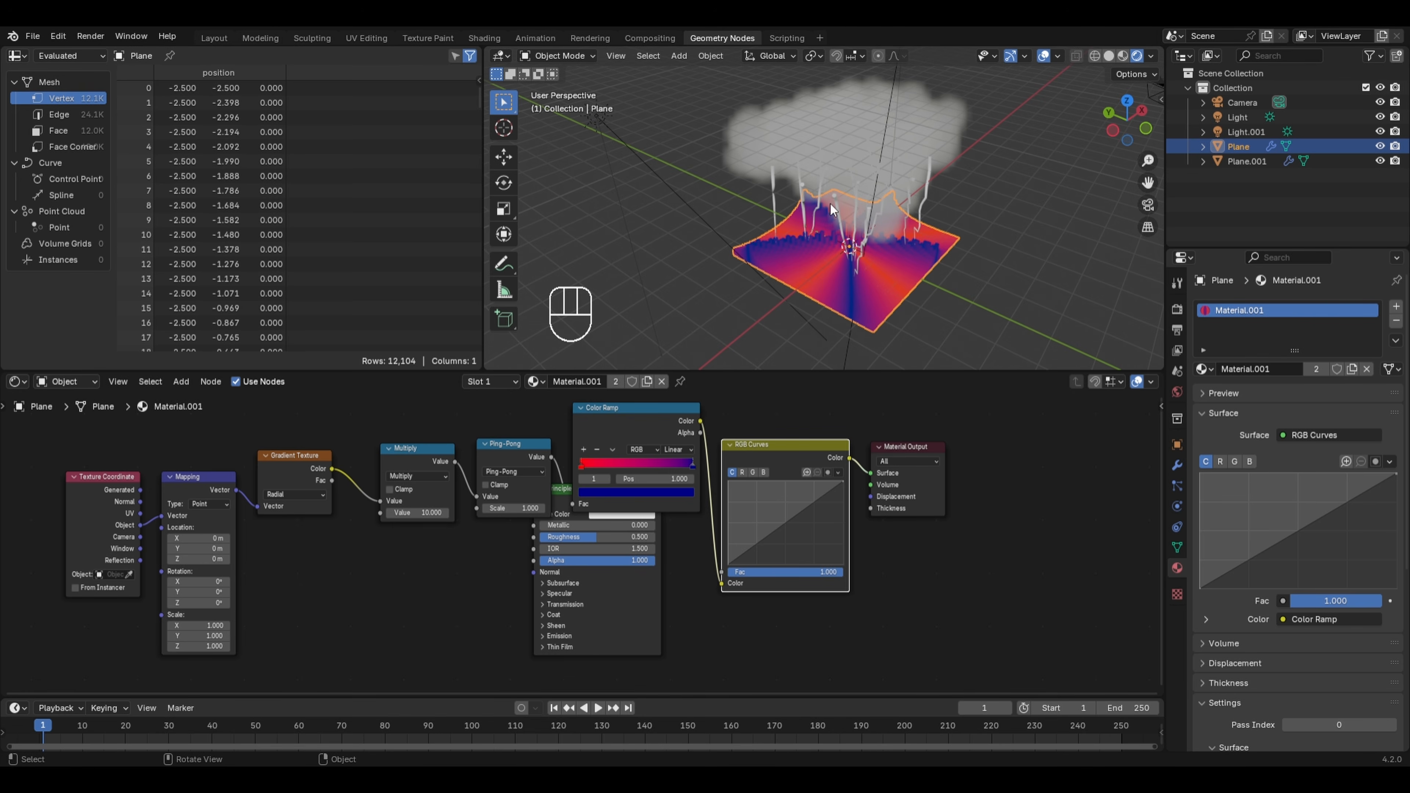
Return the node area to the Geometry Node Editor and select the cloud object to bring up its Join Geometry nodes
click(18, 382)
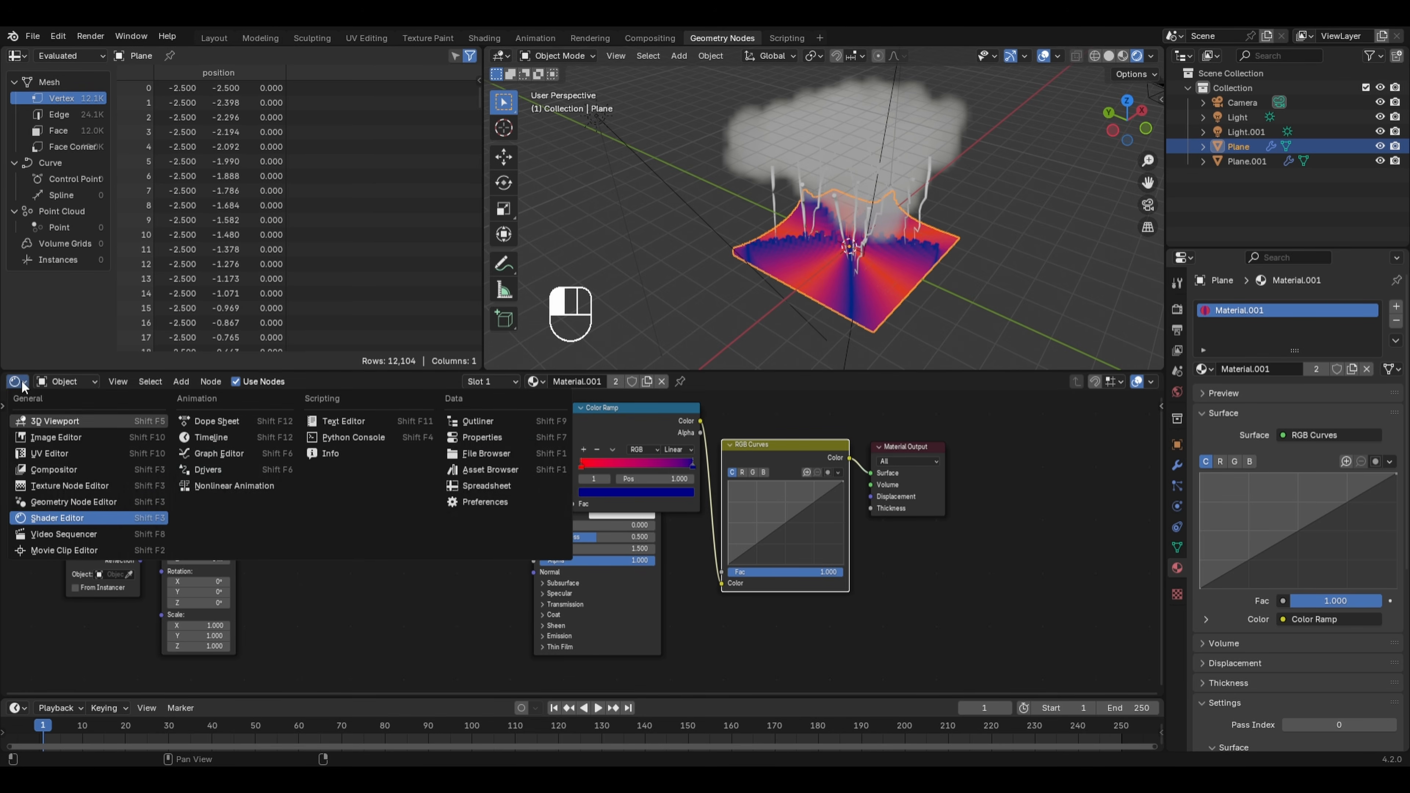
click(79, 501)
click(816, 137)
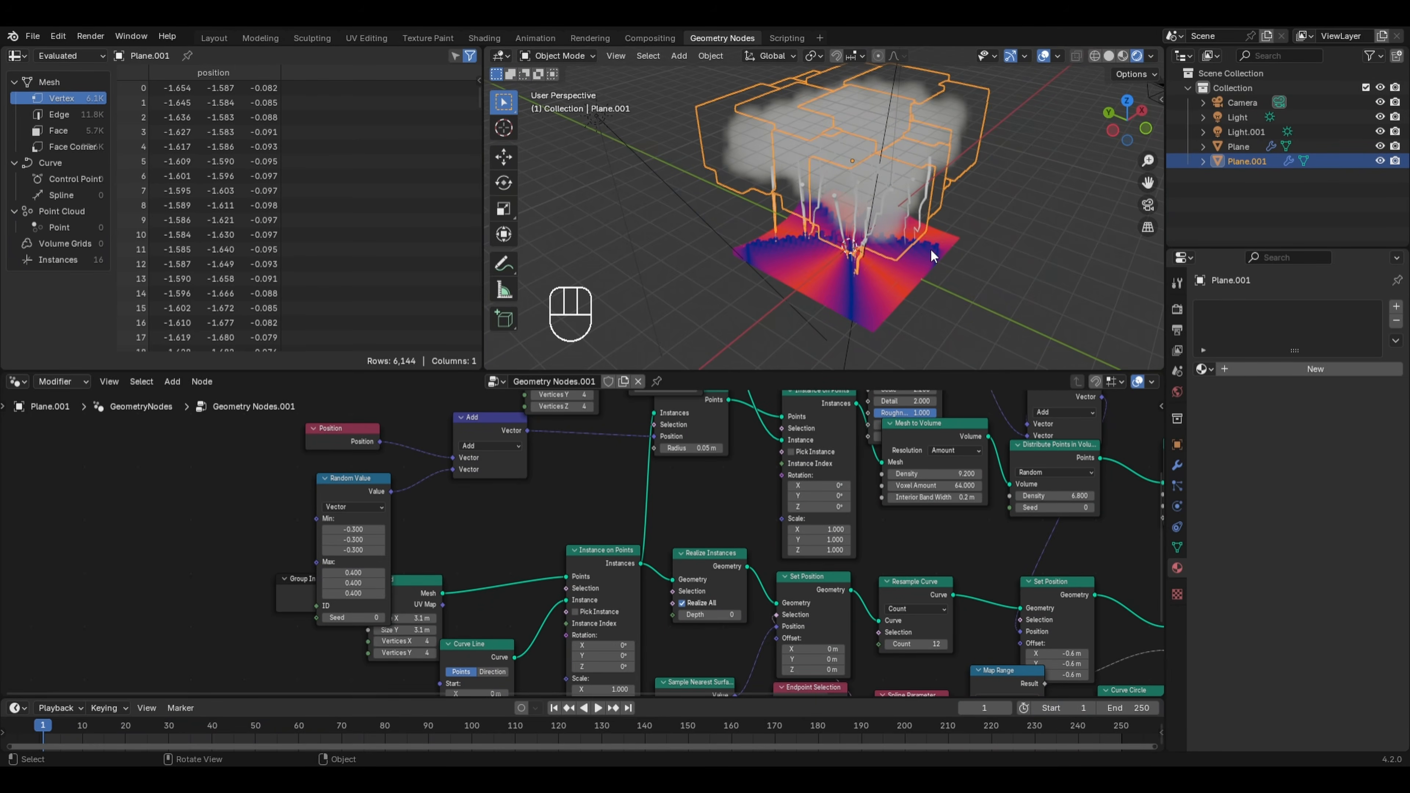
middle_drag(918, 239, 900, 209)
middle_drag(1083, 548, 542, 487)
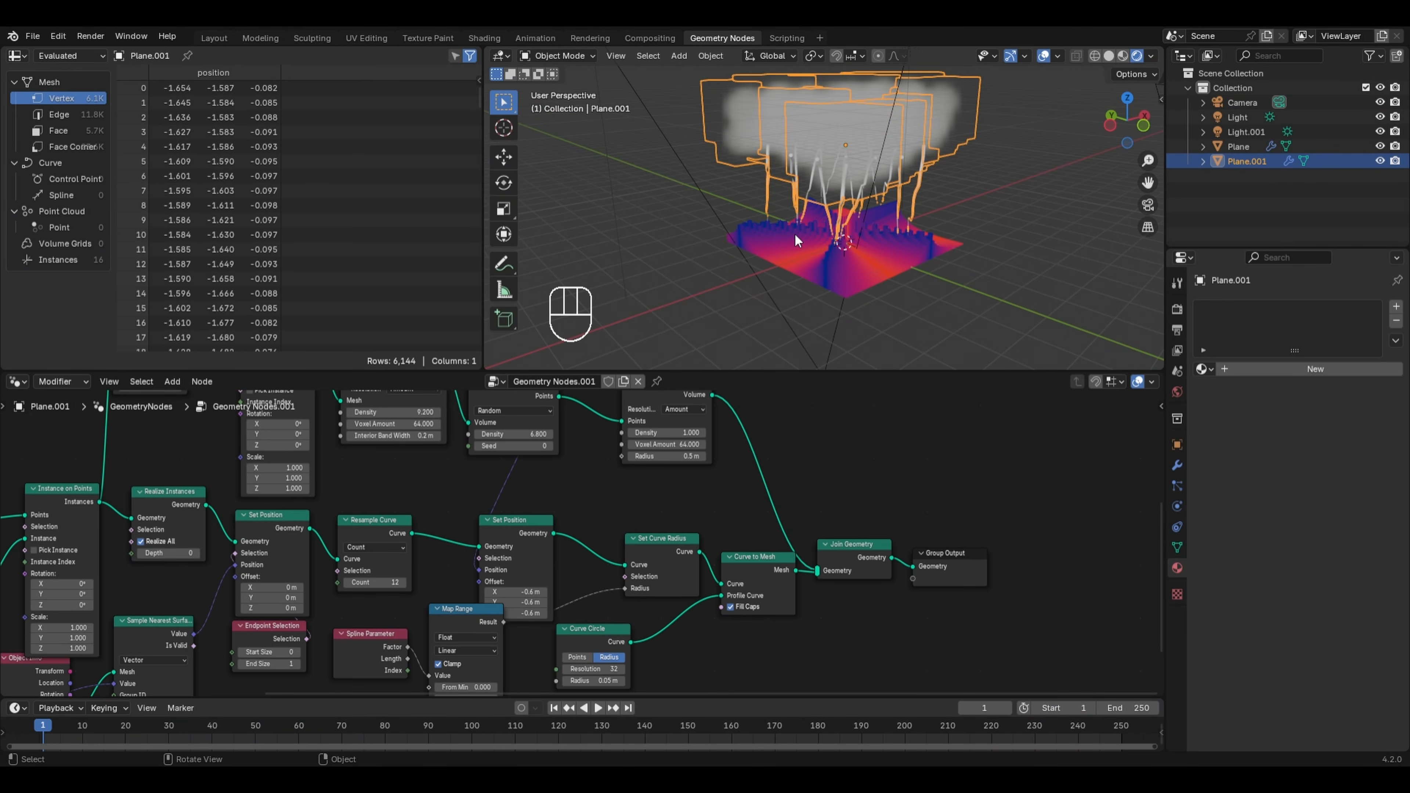
Create a new material on the cloud object and name it CLoud
click(1303, 367)
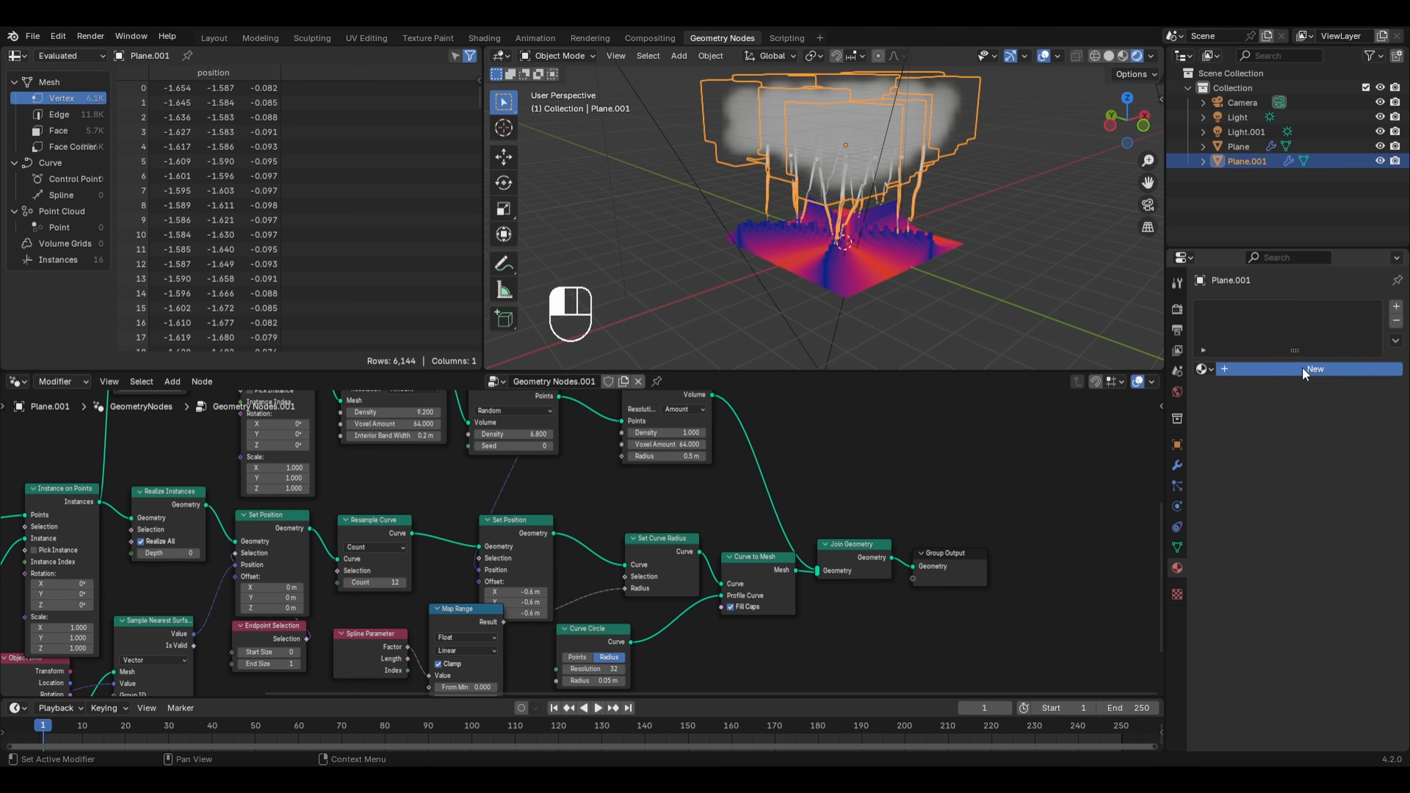
double_click(1272, 370)
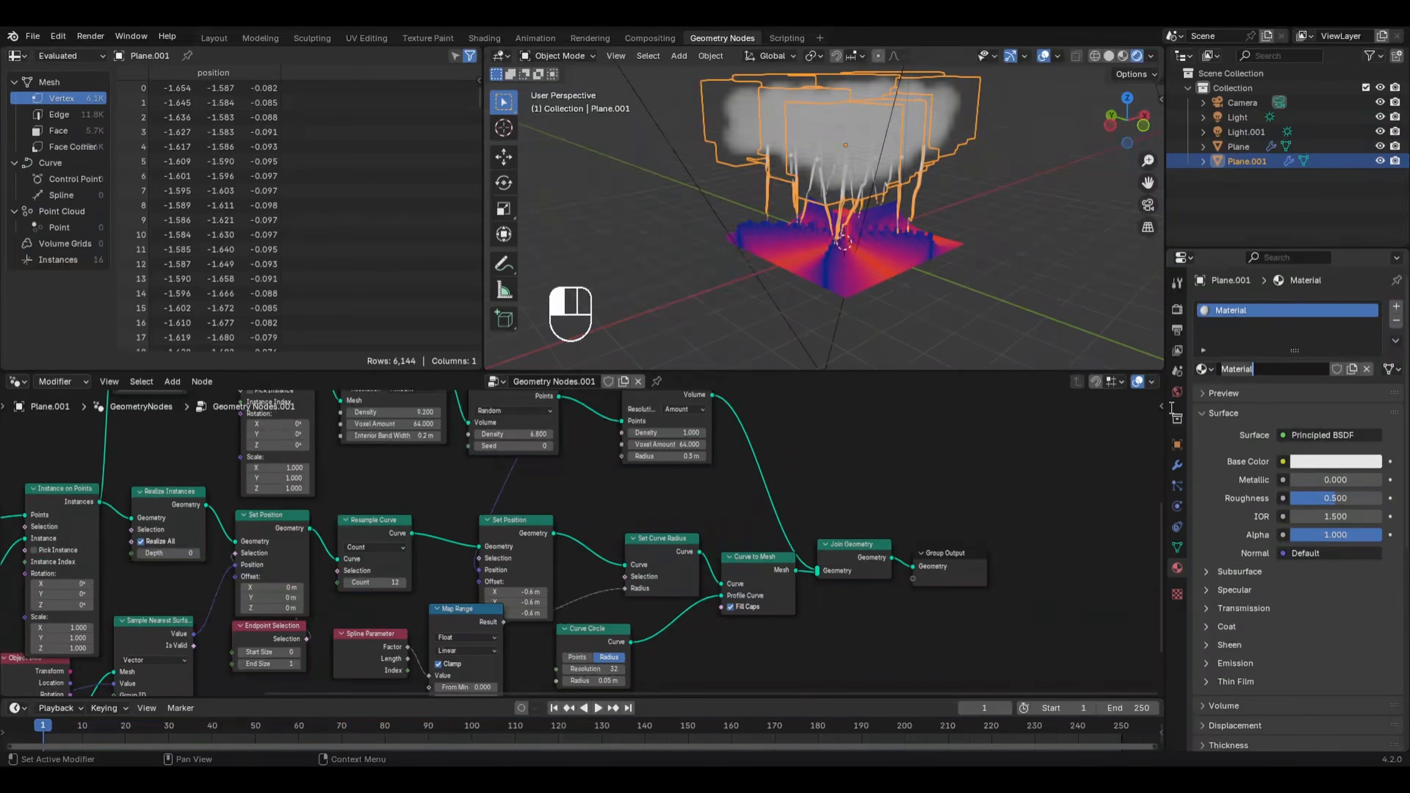
text(CLoud)
key(Return)
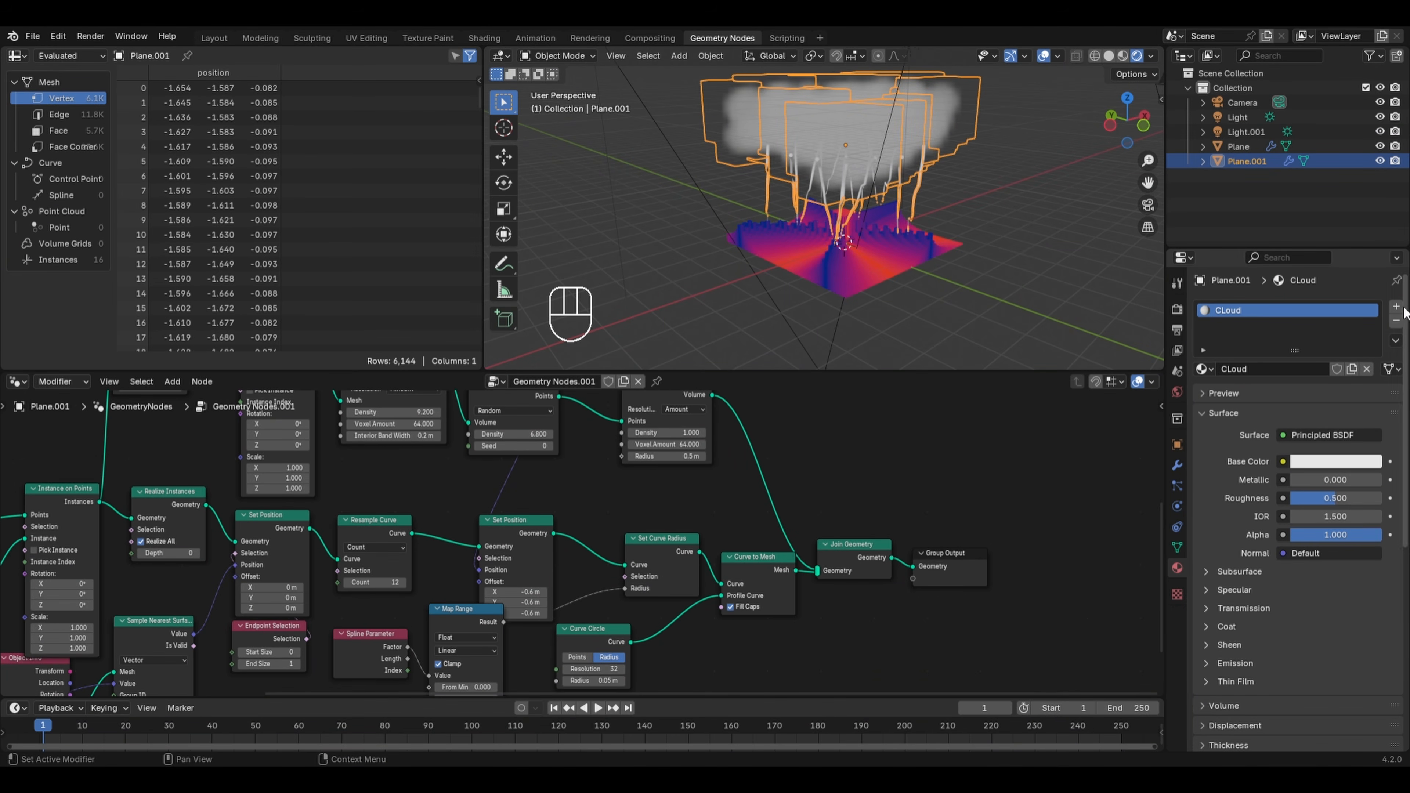
Add a second material slot to the cloud object with a new material named Lighting
click(1396, 305)
click(1290, 400)
double_click(1271, 399)
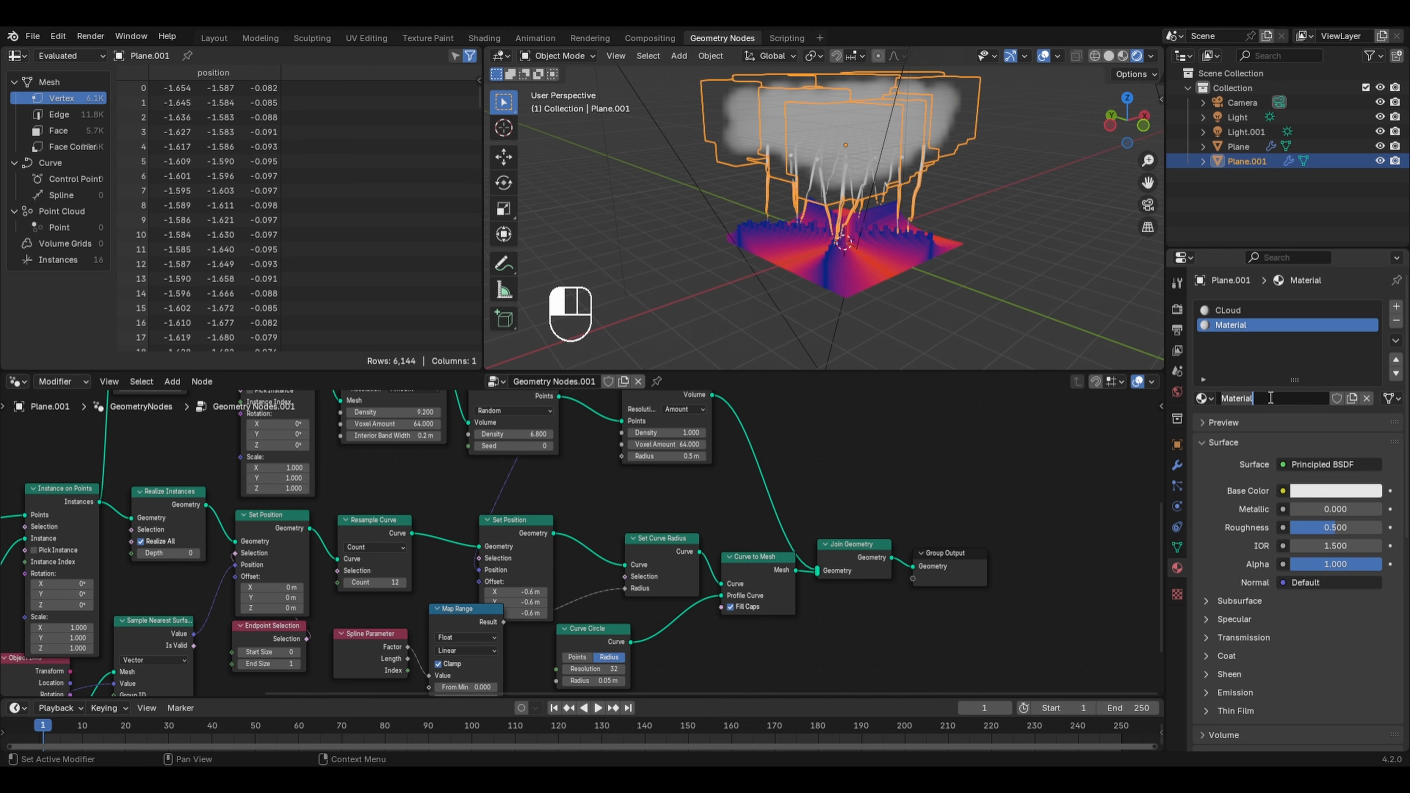
key(ctrl+a)
text(Lighting)
key(Return)
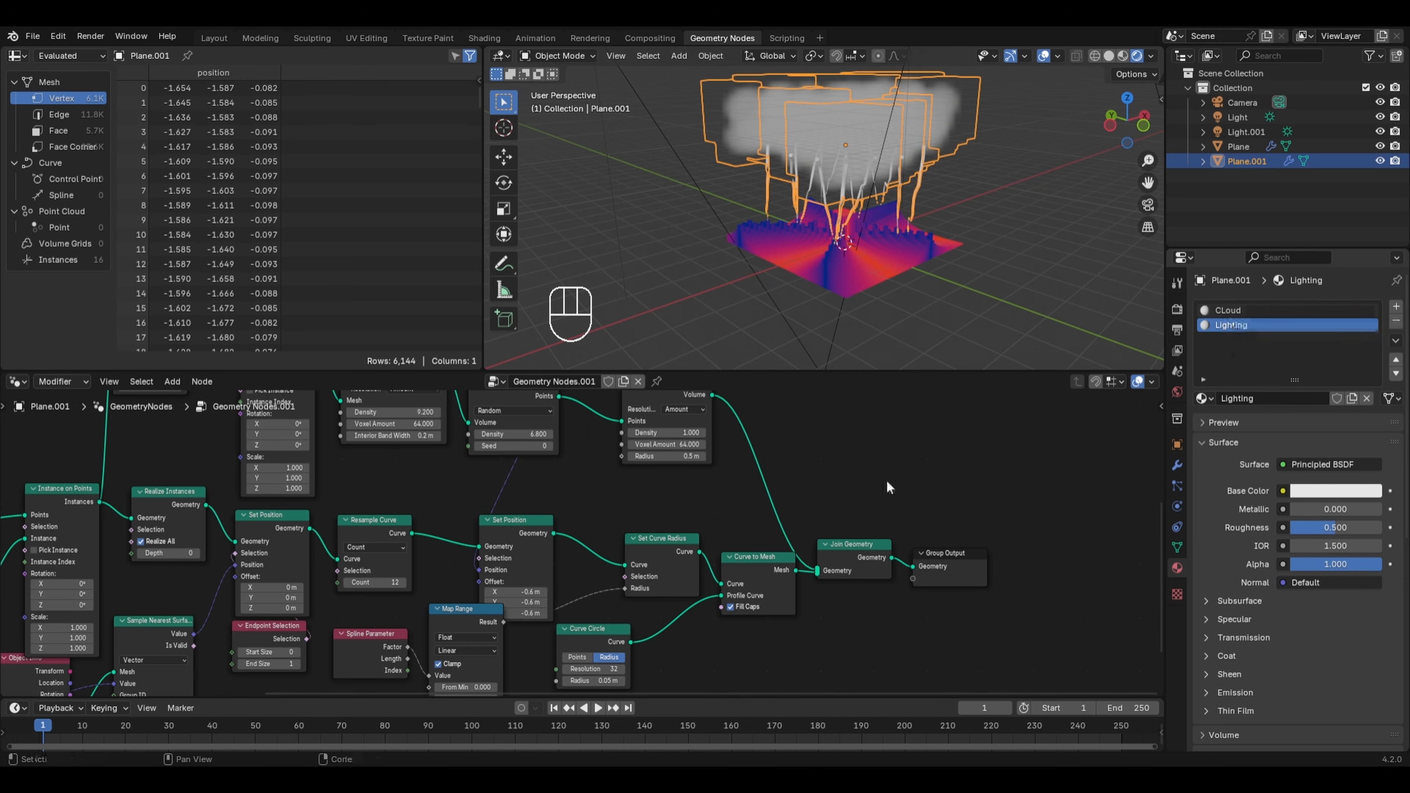
Make room before Join Geometry and insert one Set Material node after Points to Volume and another after Curve to Mesh
drag(815, 497, 952, 582)
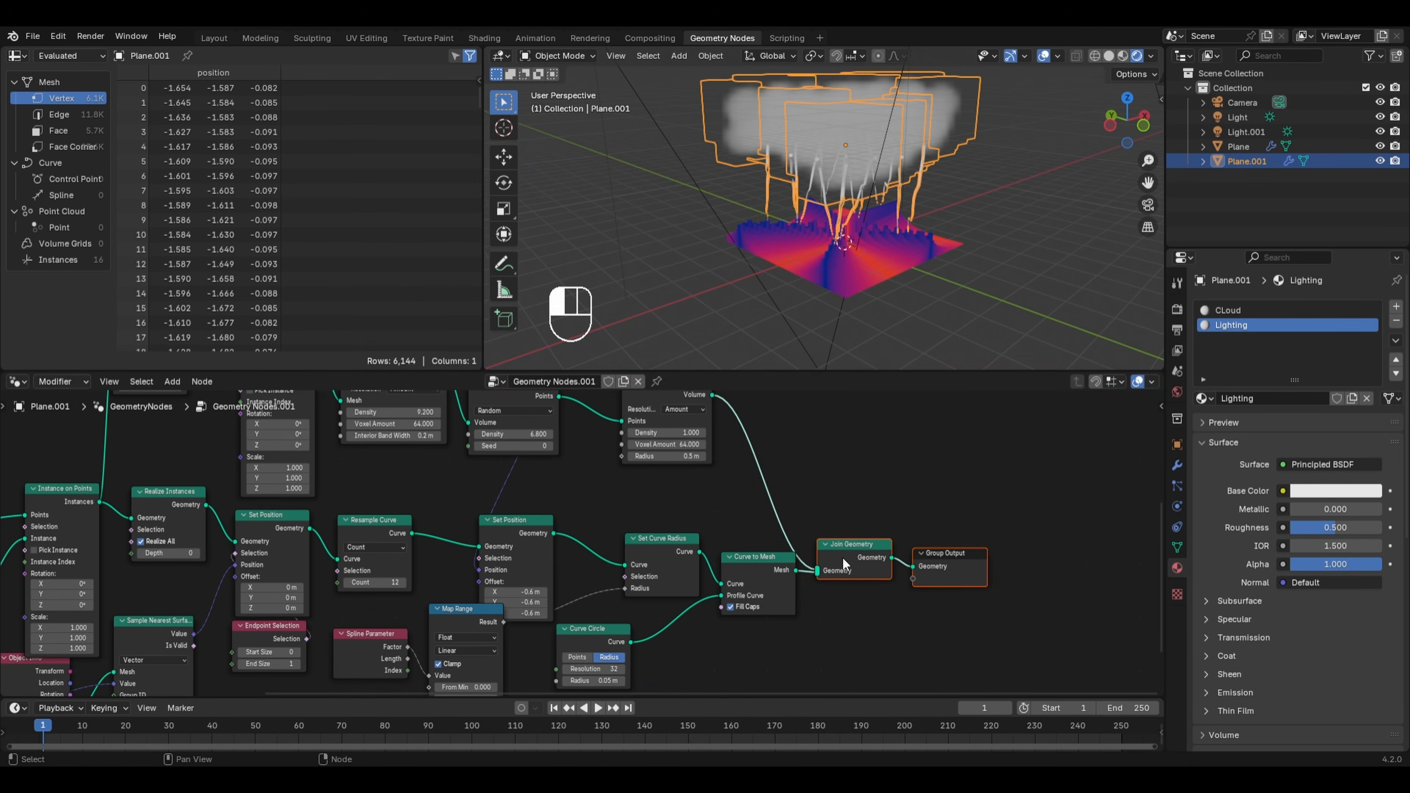
drag(843, 557, 947, 553)
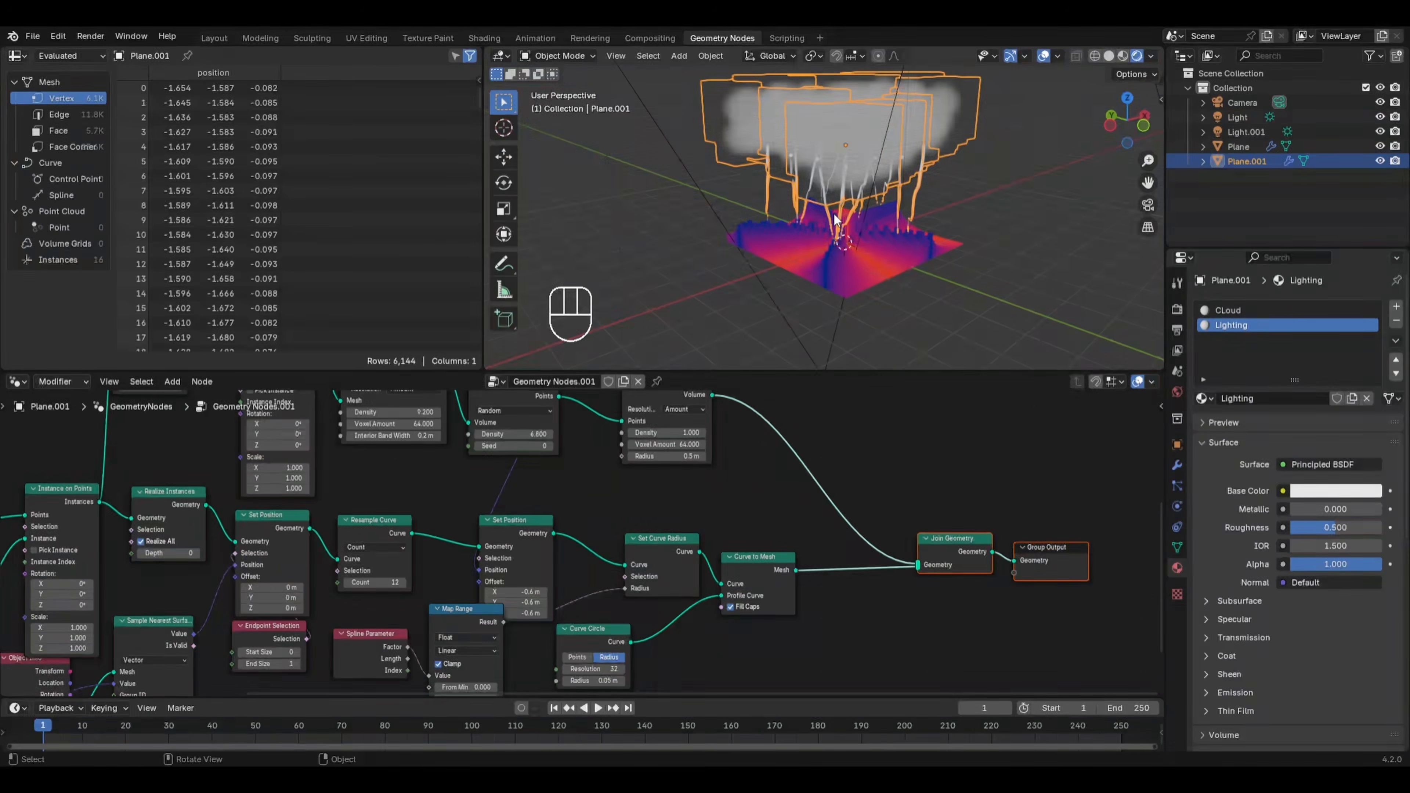
middle_drag(823, 446, 806, 486)
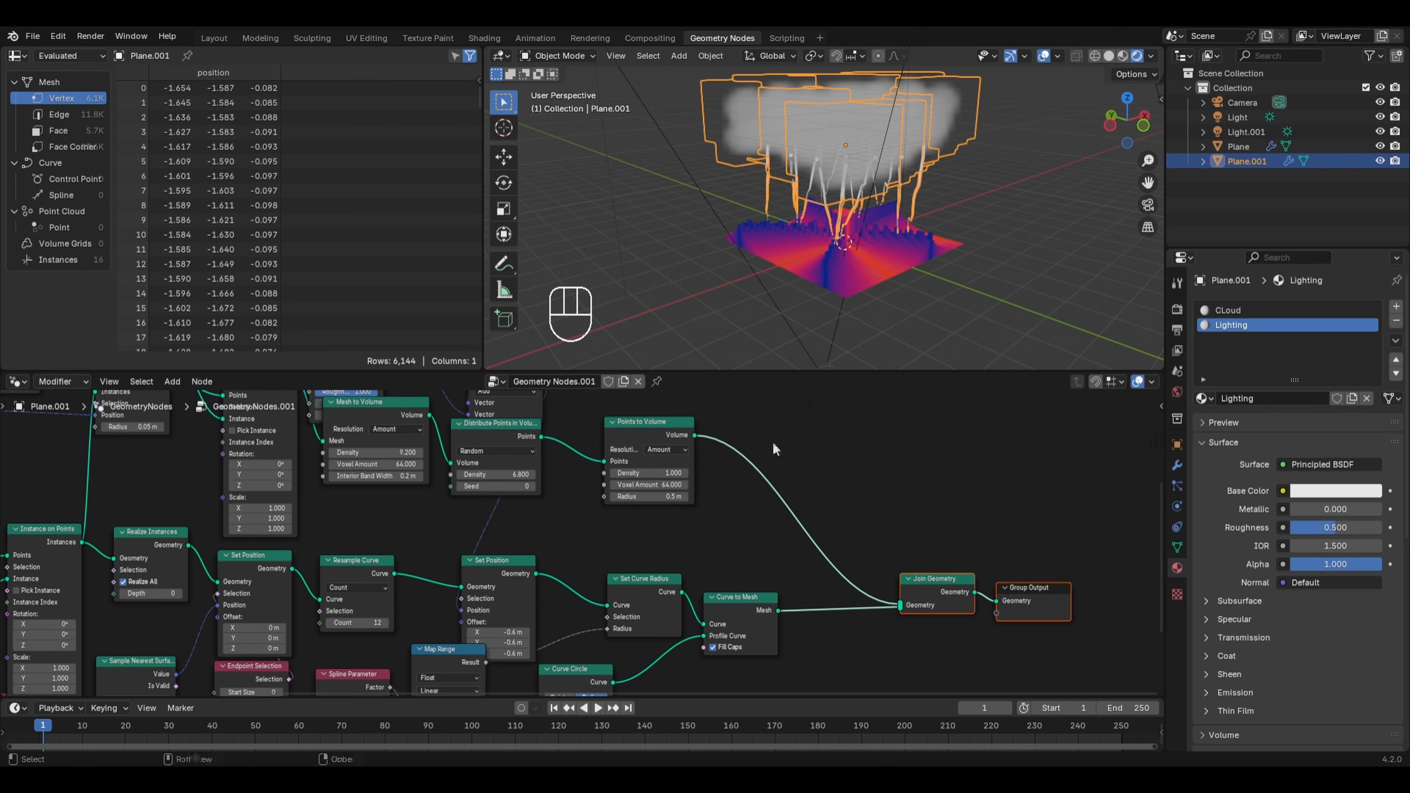
key(shift+a)
mouse_move(773, 441)
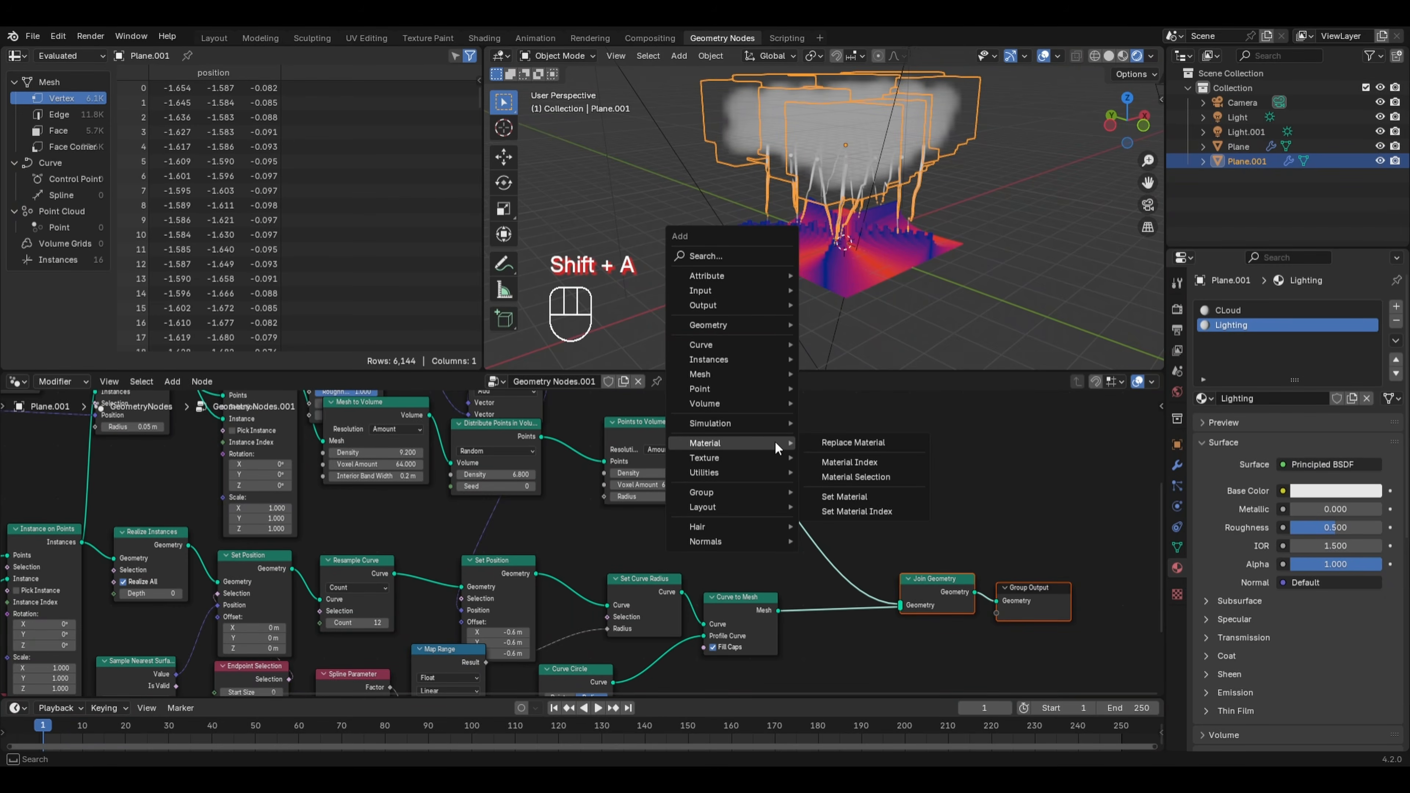
click(844, 497)
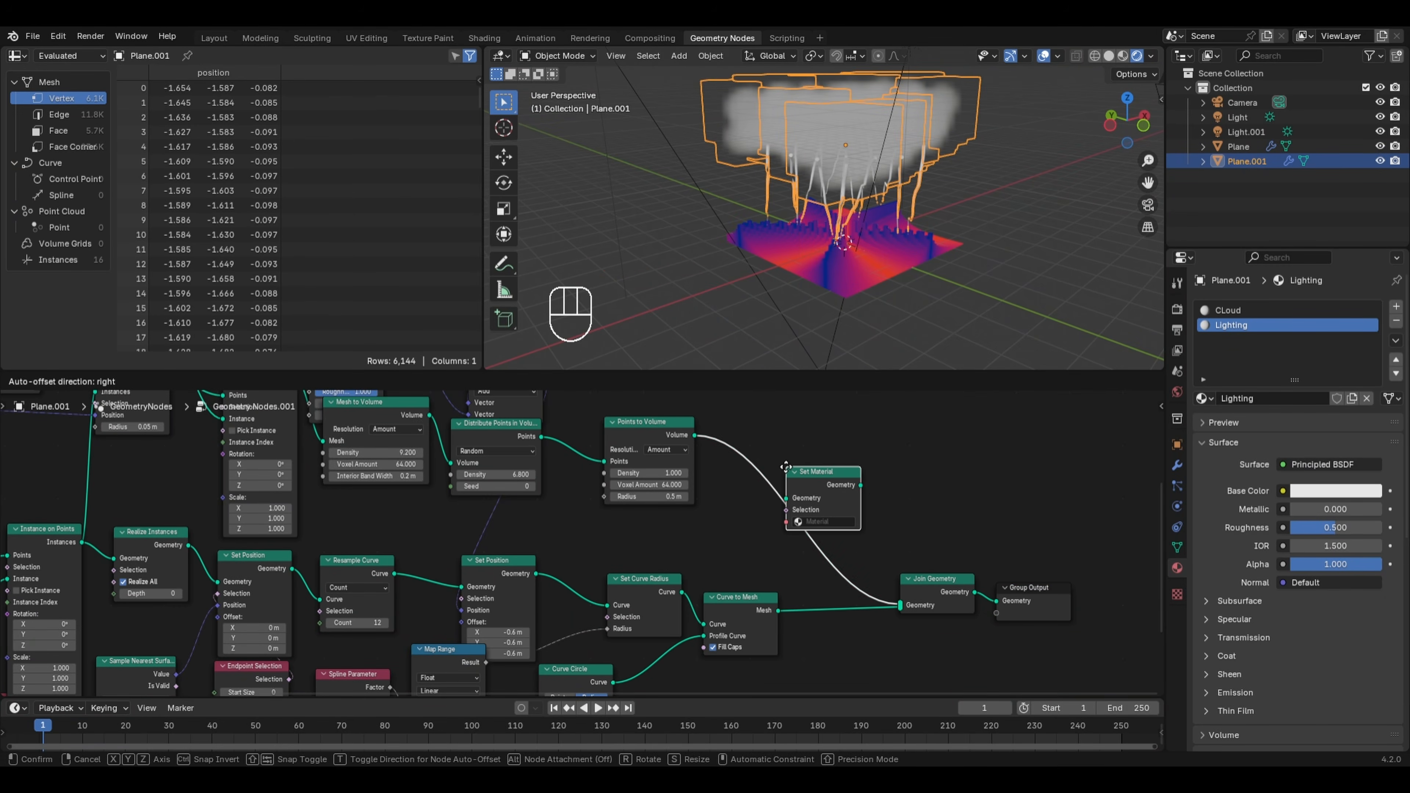
click(784, 470)
key(shift+d)
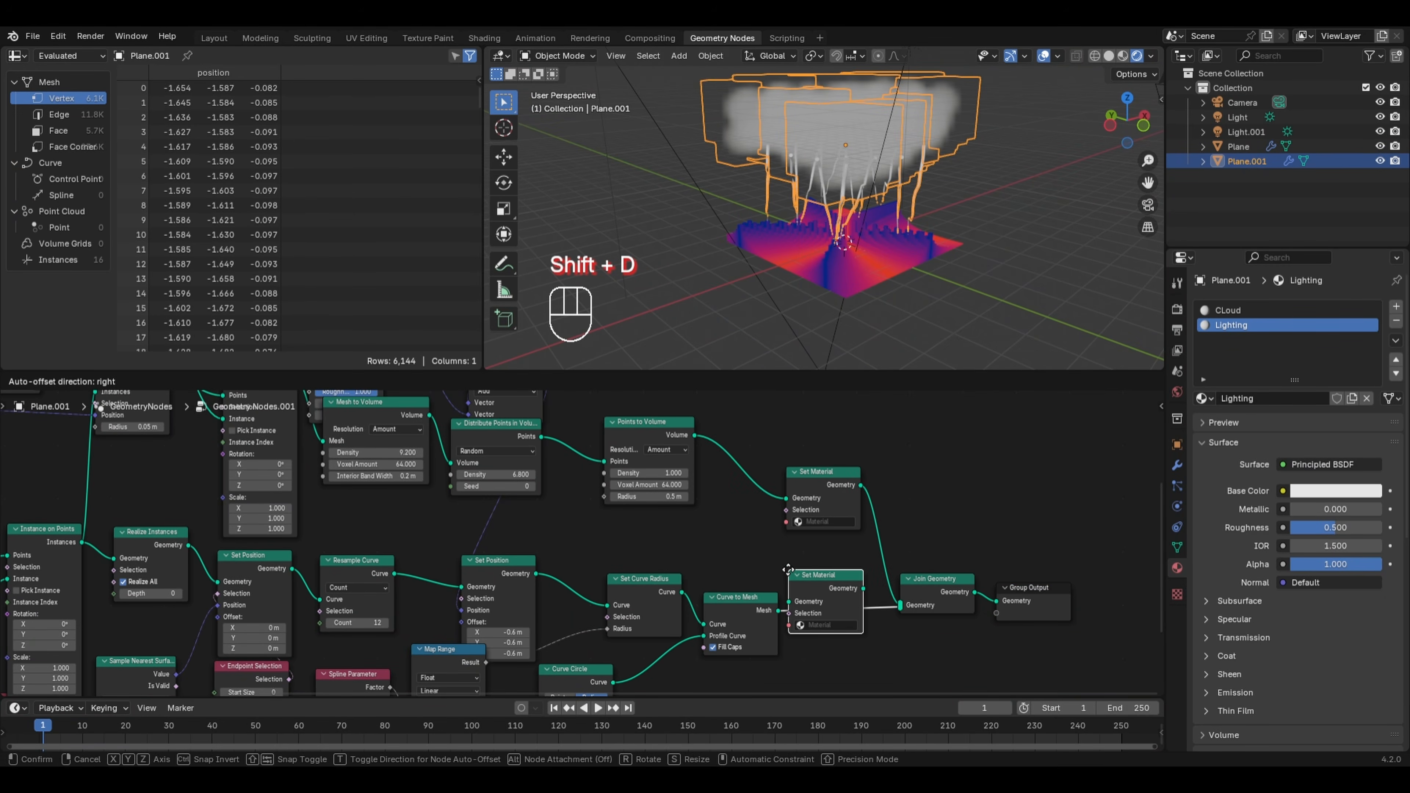
click(794, 572)
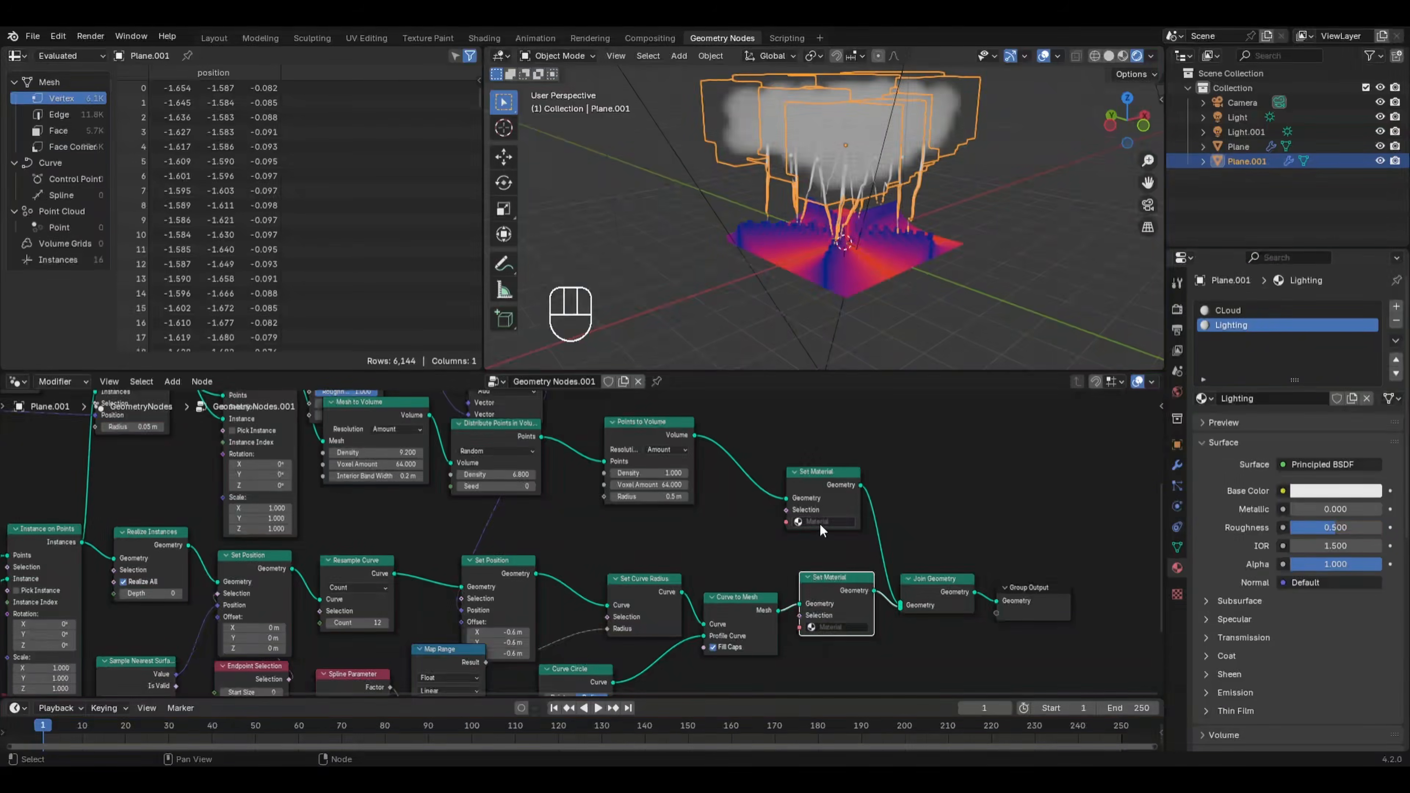
Assign the CLoud material to the Points to Volume branch and Lighting to the Curve to Mesh branch in their Set Material nodes
click(820, 522)
click(817, 539)
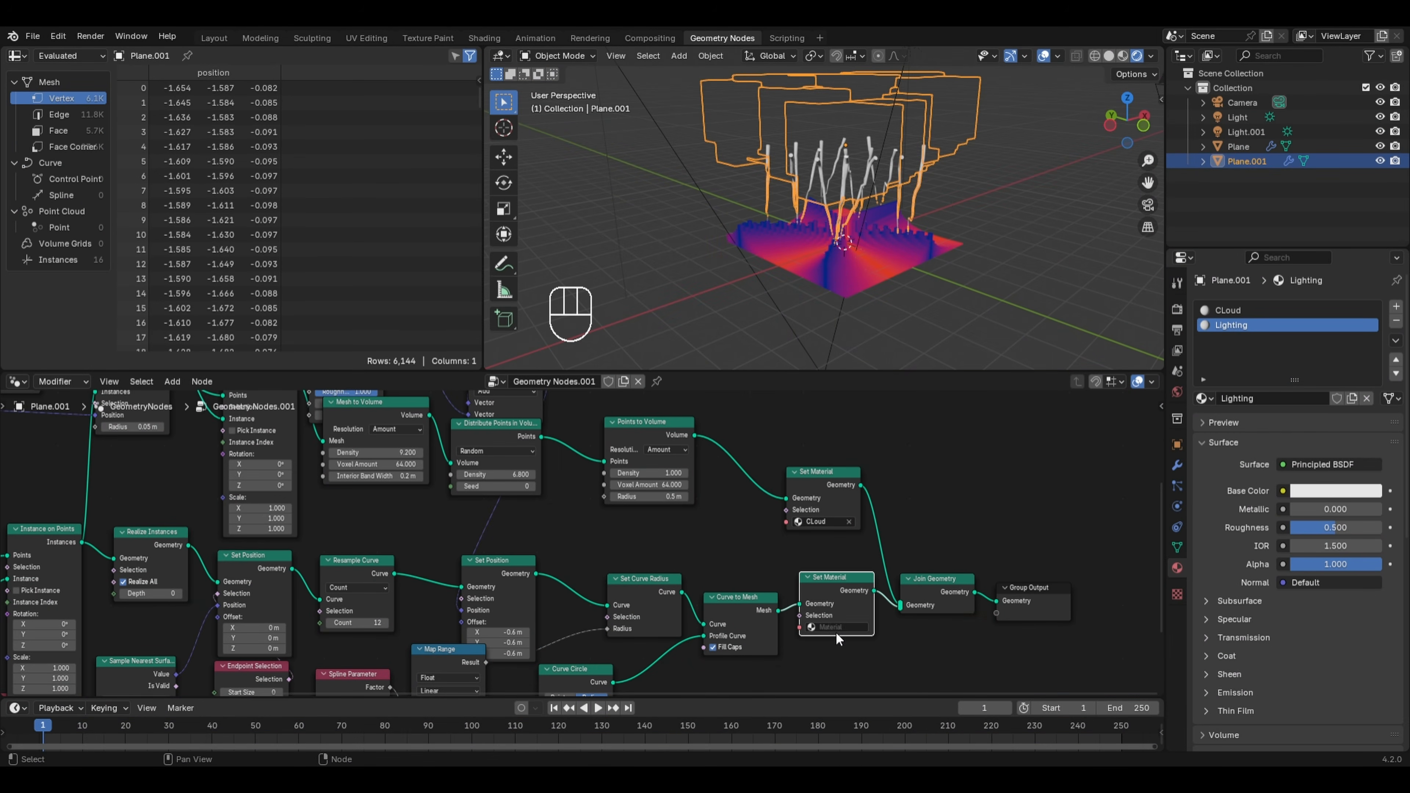
click(832, 627)
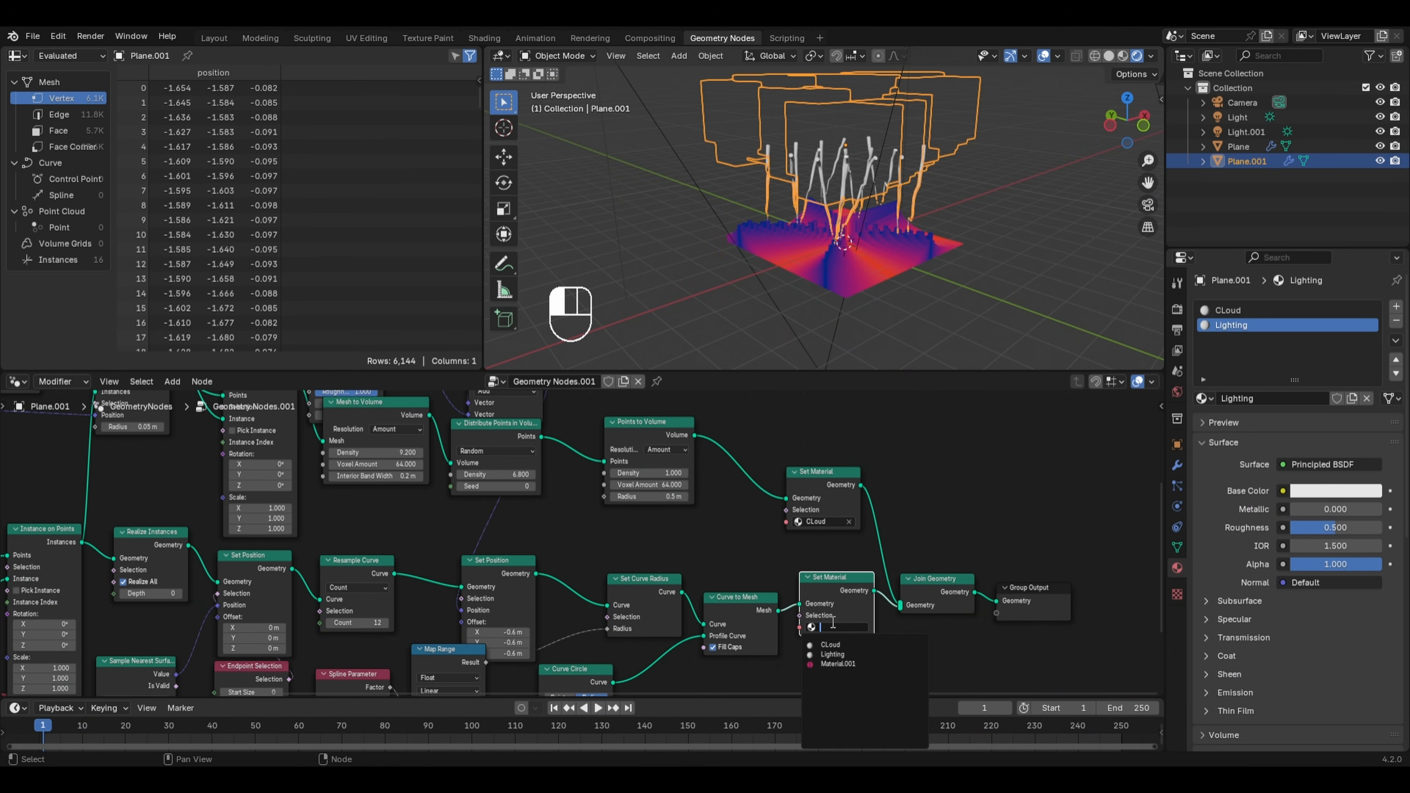
click(833, 654)
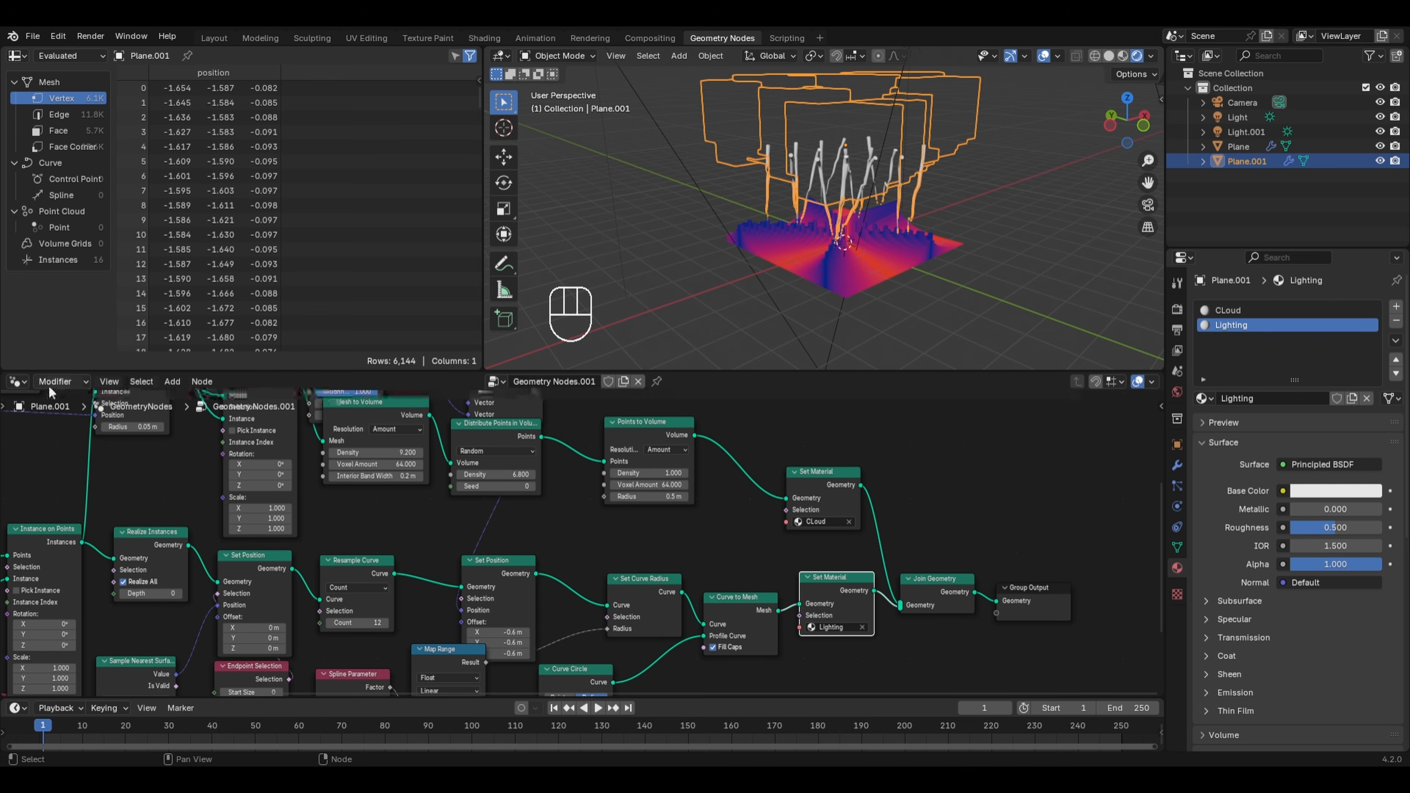
Switch the node area to the Shader Editor and set the render engine to Cycles
click(17, 382)
click(76, 517)
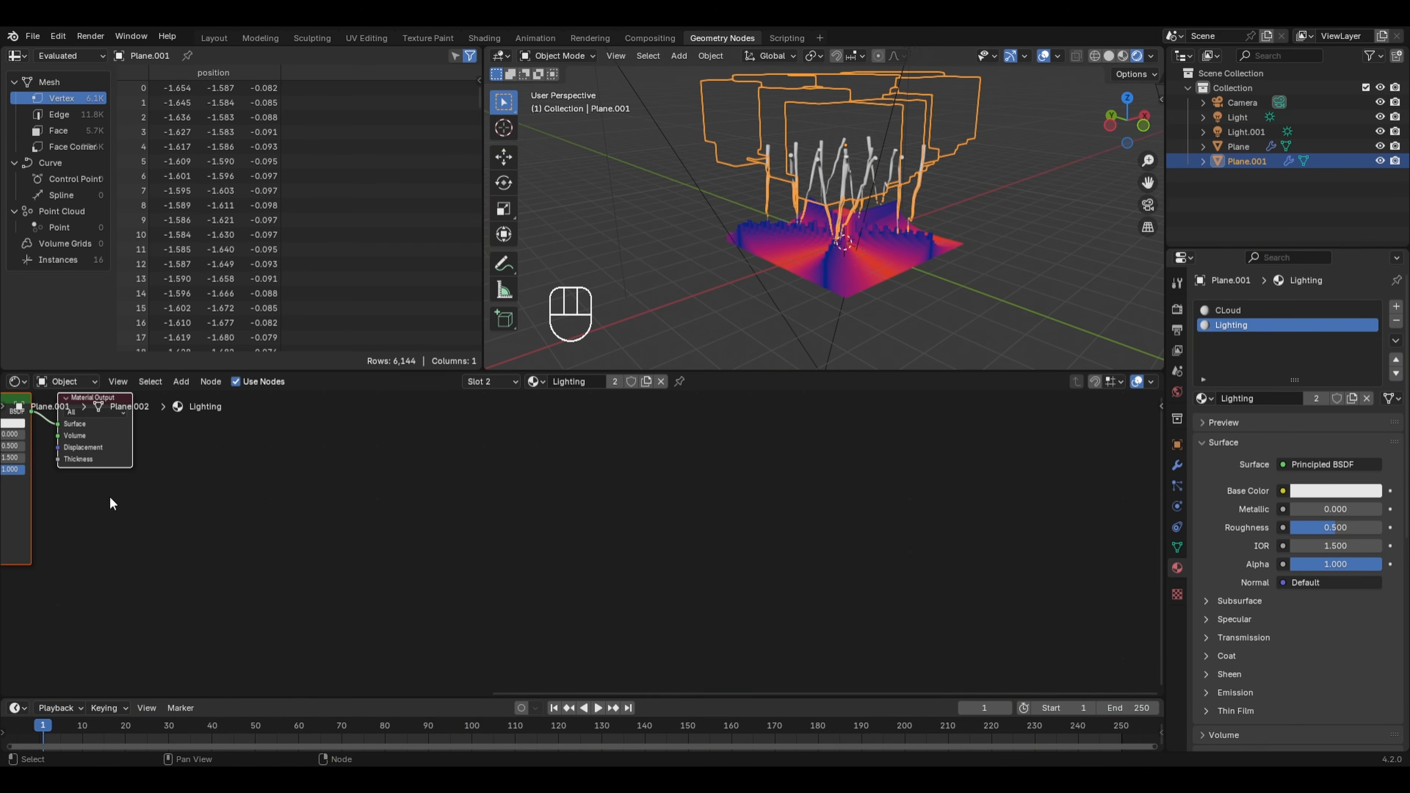
middle_drag(709, 529, 716, 530)
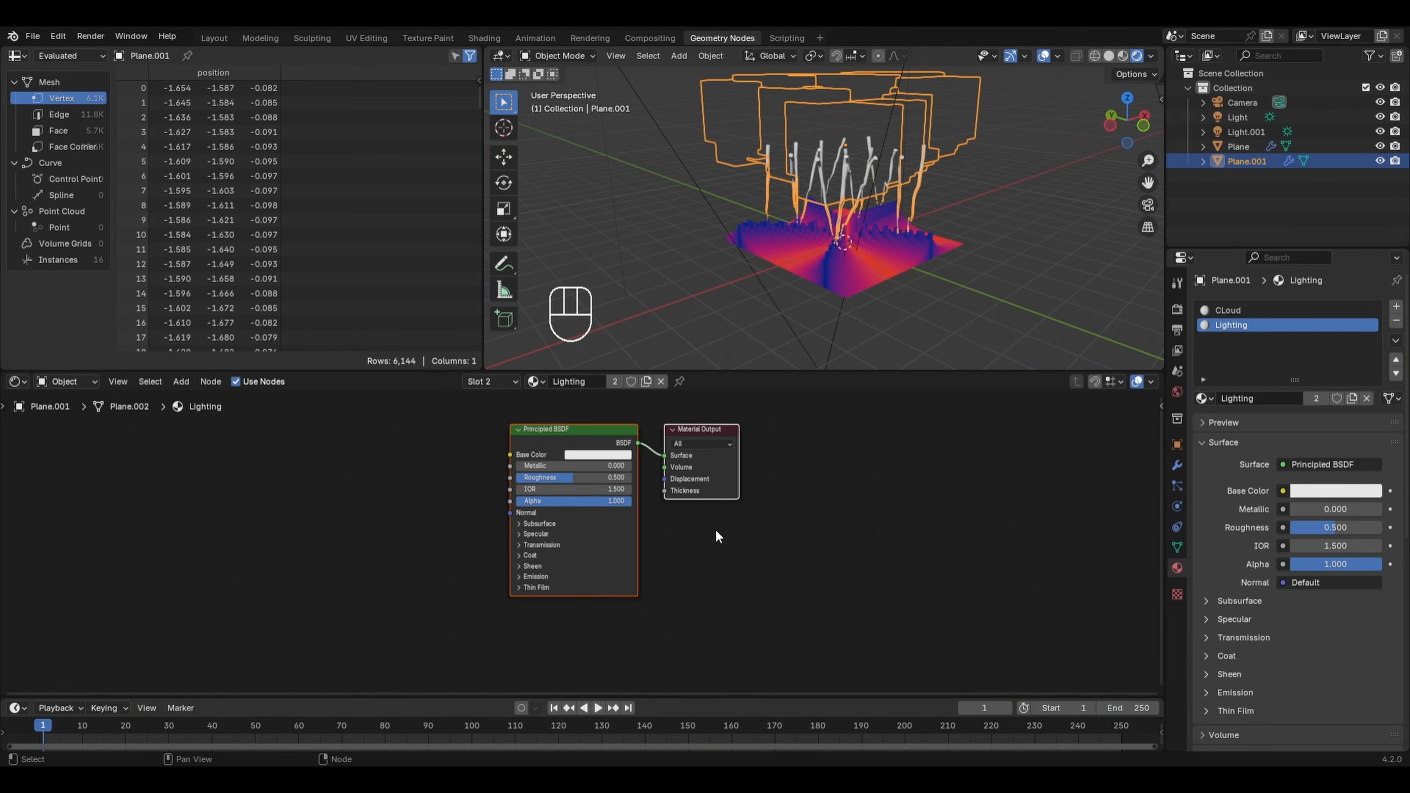
click(1177, 309)
click(1340, 306)
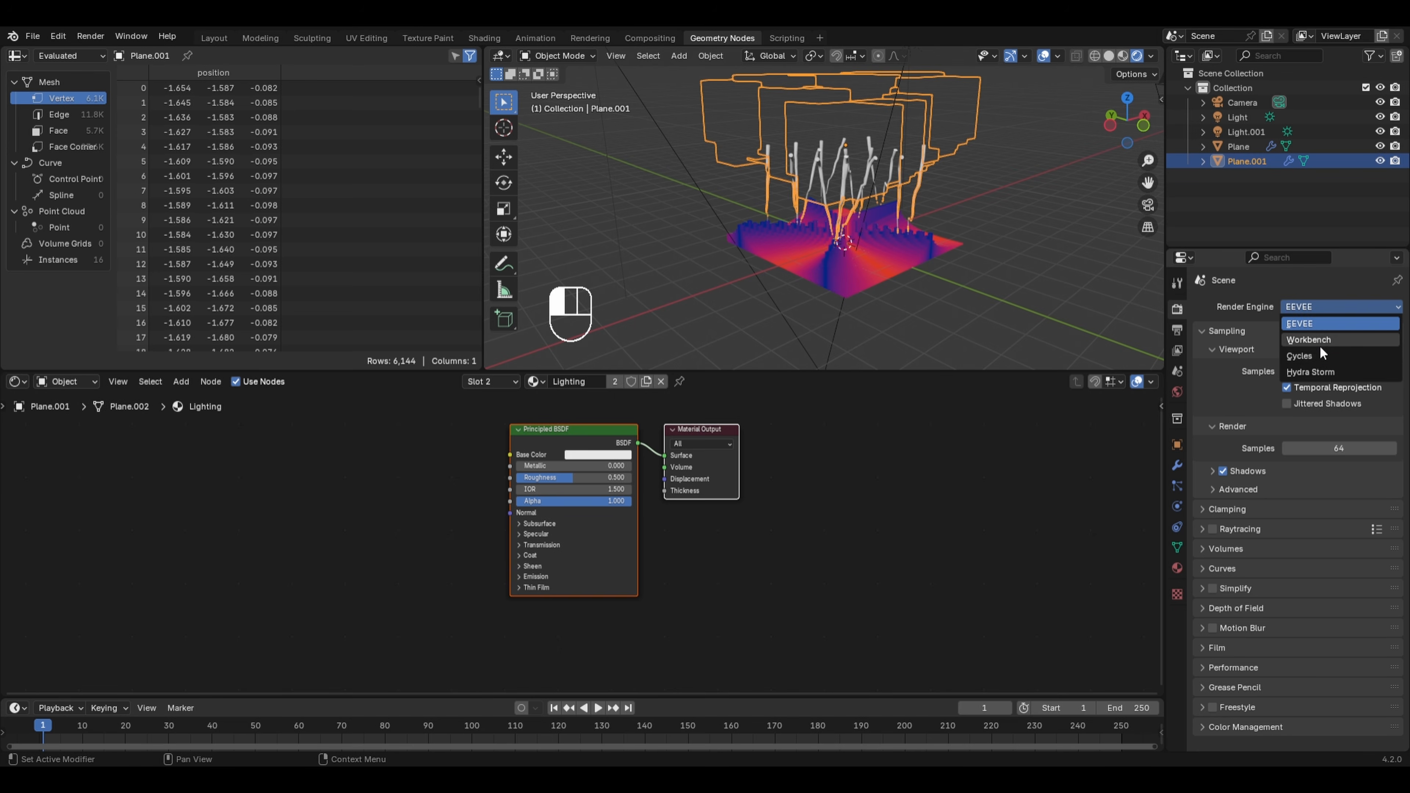
click(1322, 357)
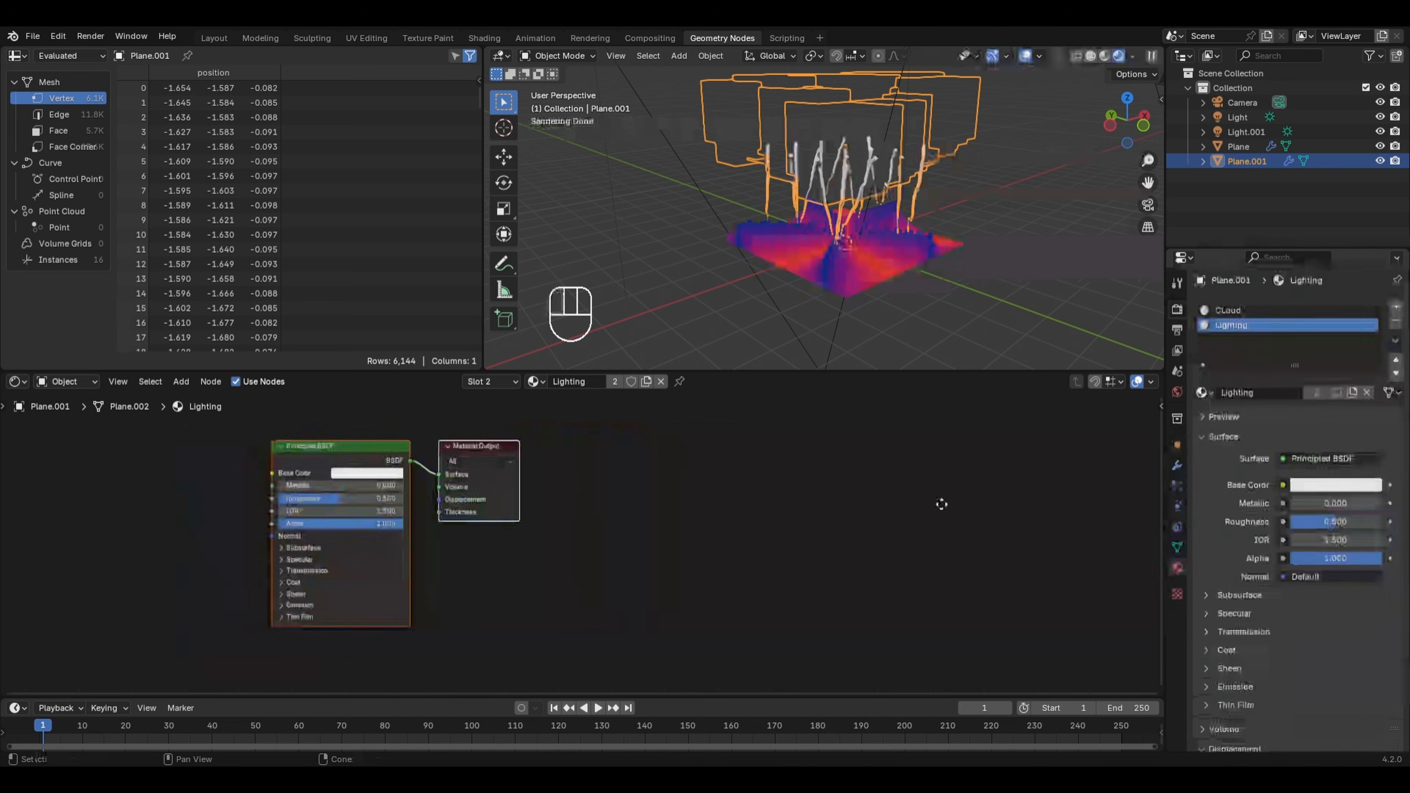
middle_drag(942, 504, 1026, 484)
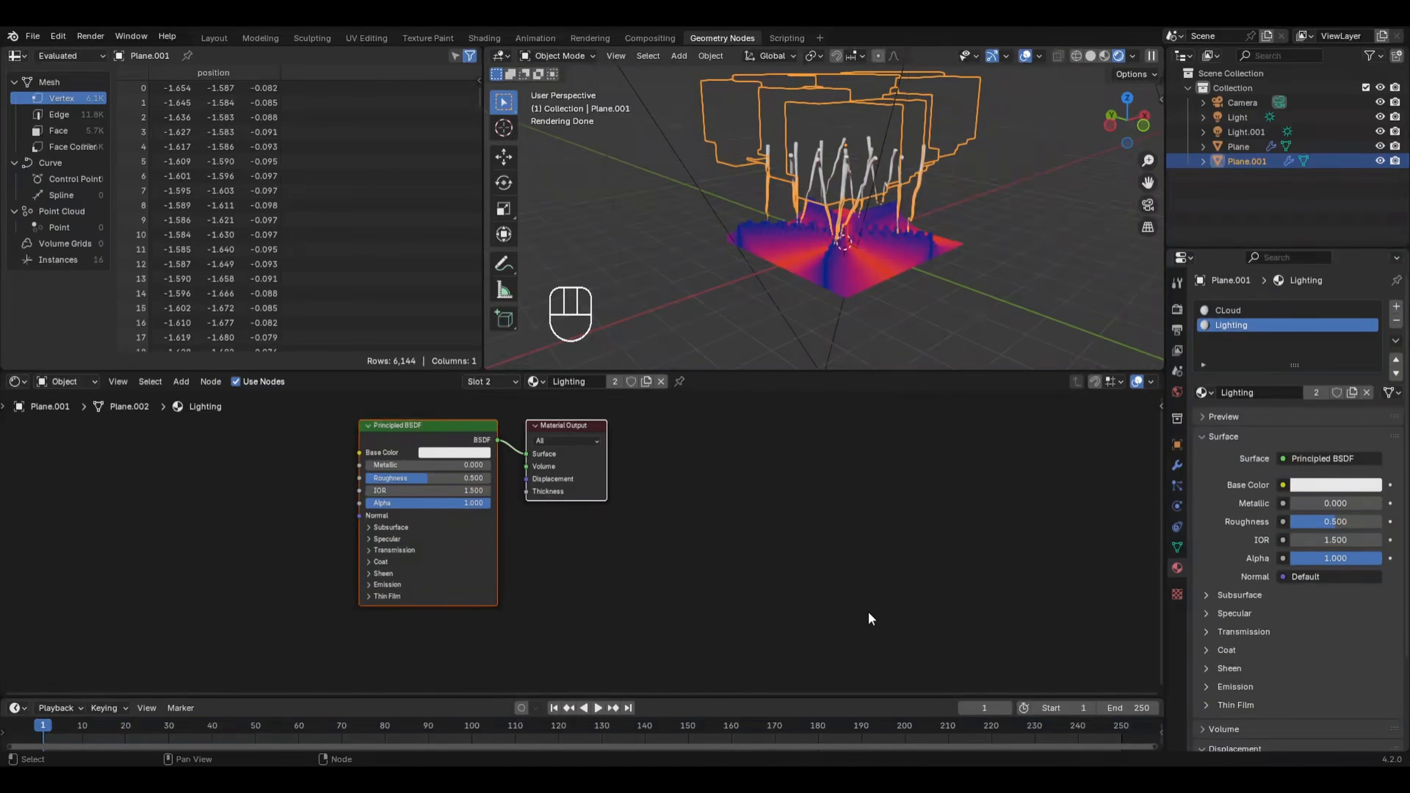
Delete the Principled BSDF from the CLoud material and shift its Material Output node to make room
click(1222, 313)
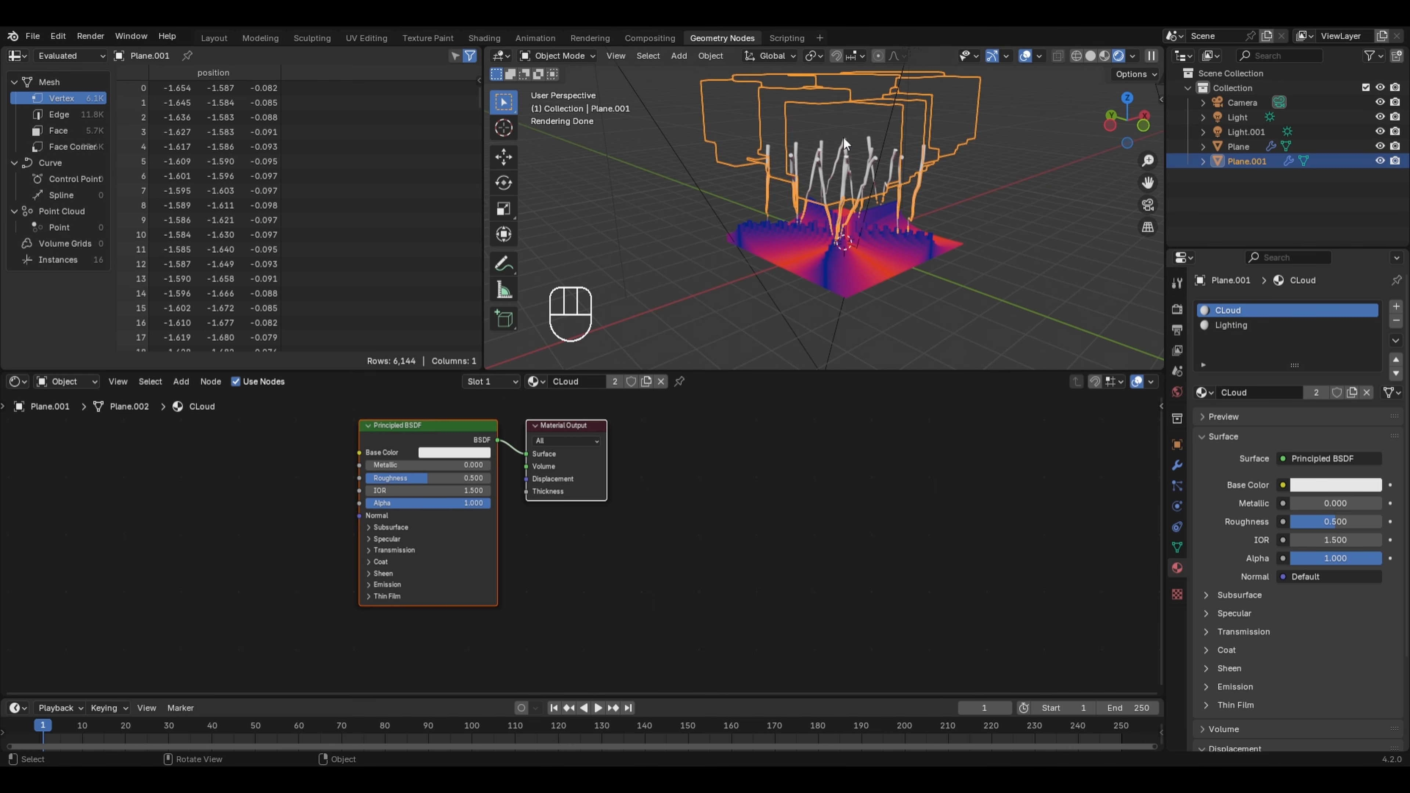
click(392, 437)
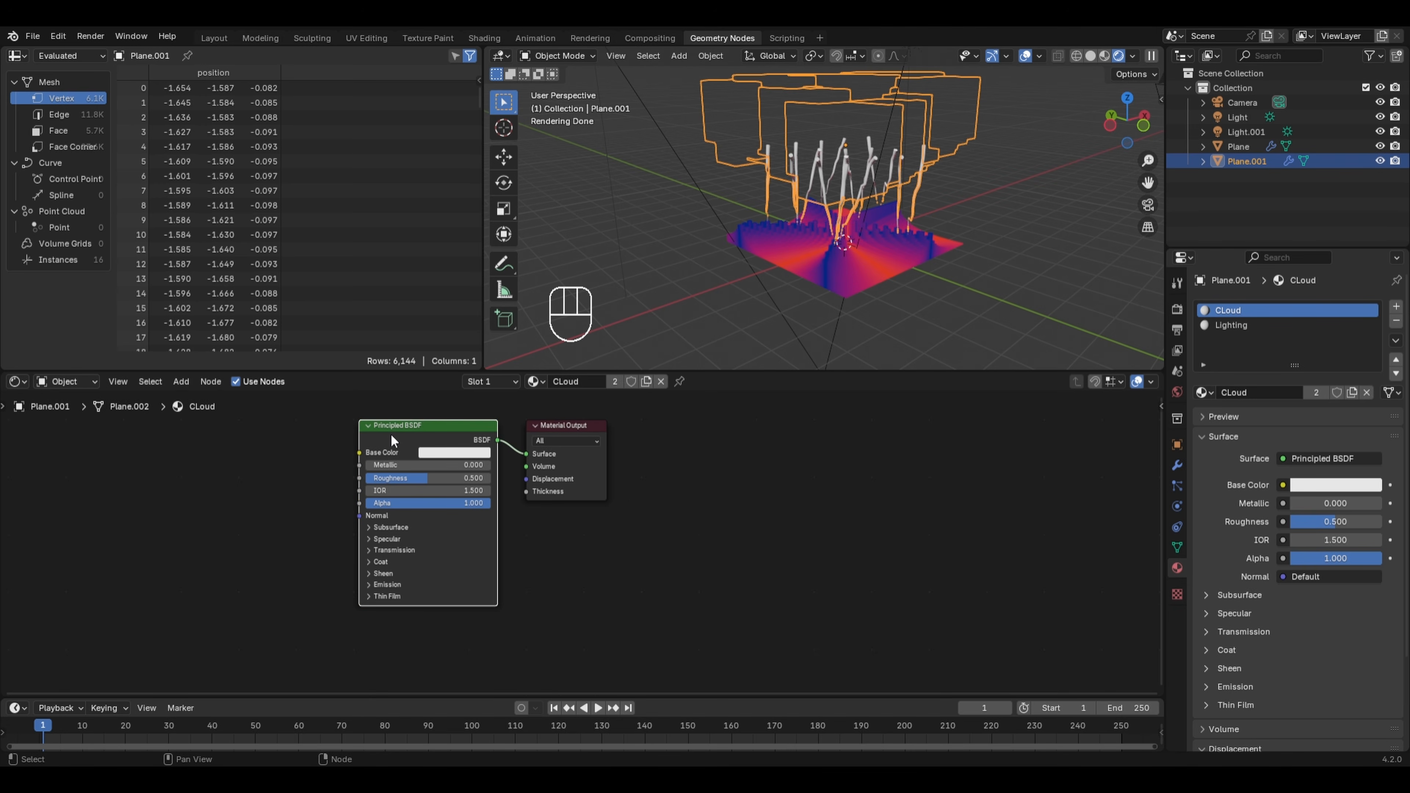
key(Delete)
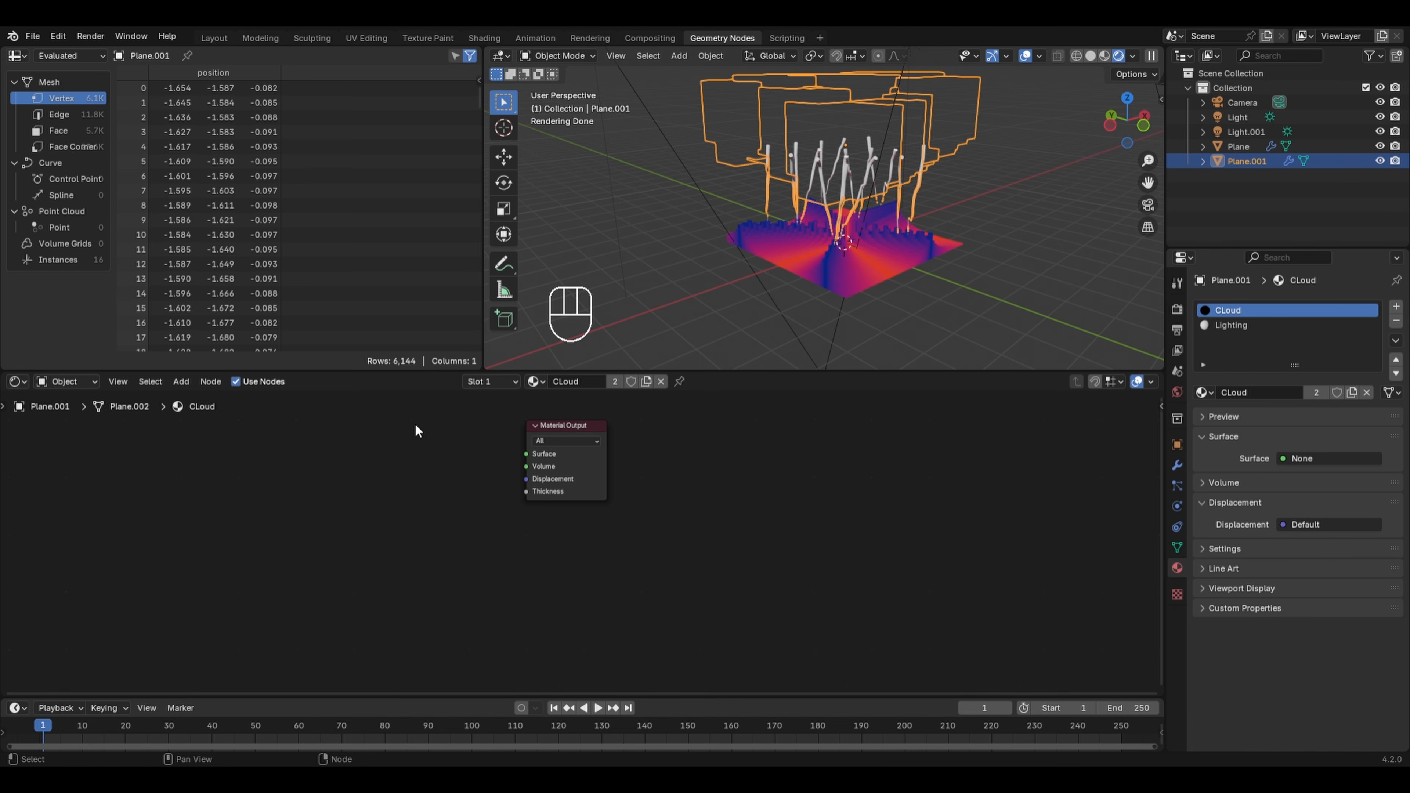
key(g)
click(564, 461)
Add a Principled Volume shader to the CLoud material and connect it to the Material Output's Volume input
key(shift+a)
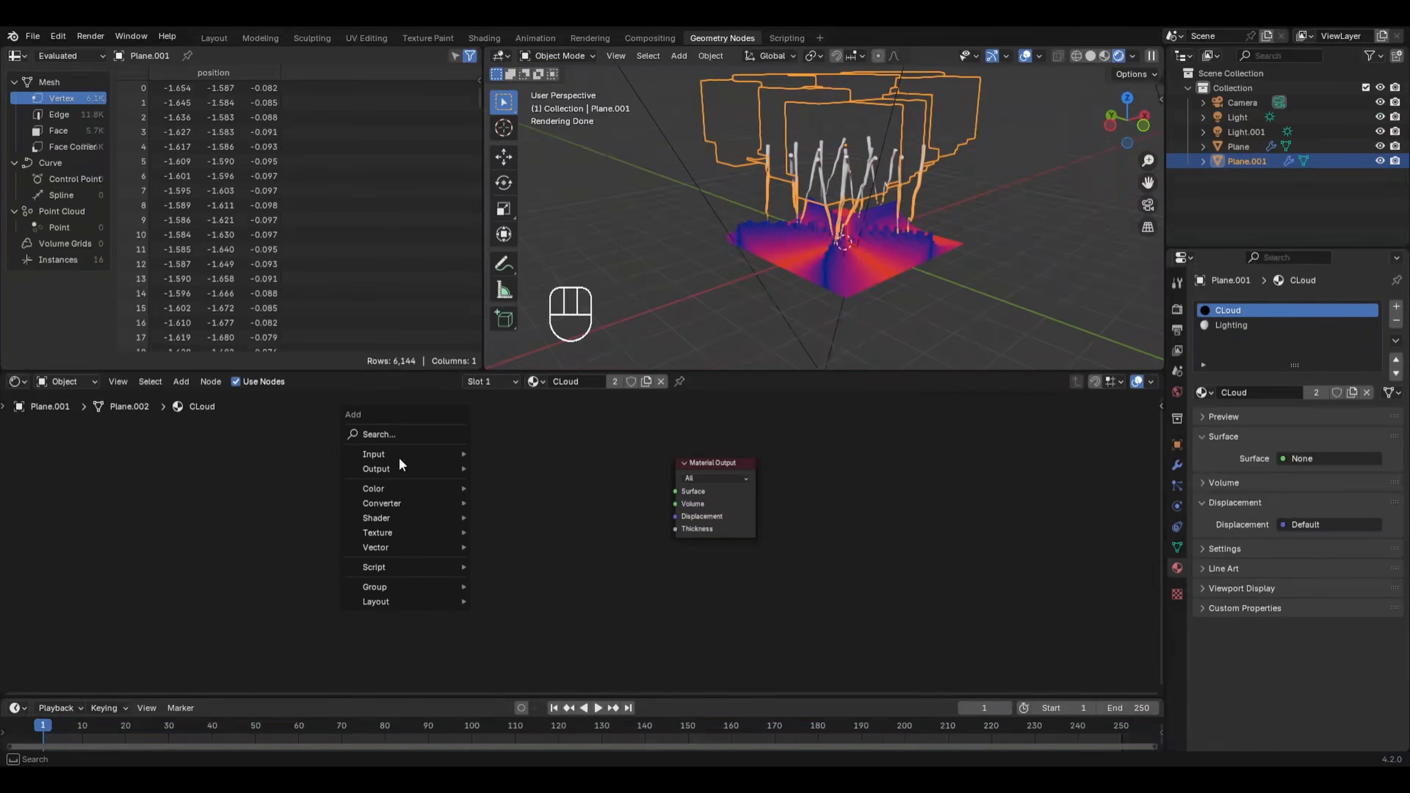
mouse_move(391, 520)
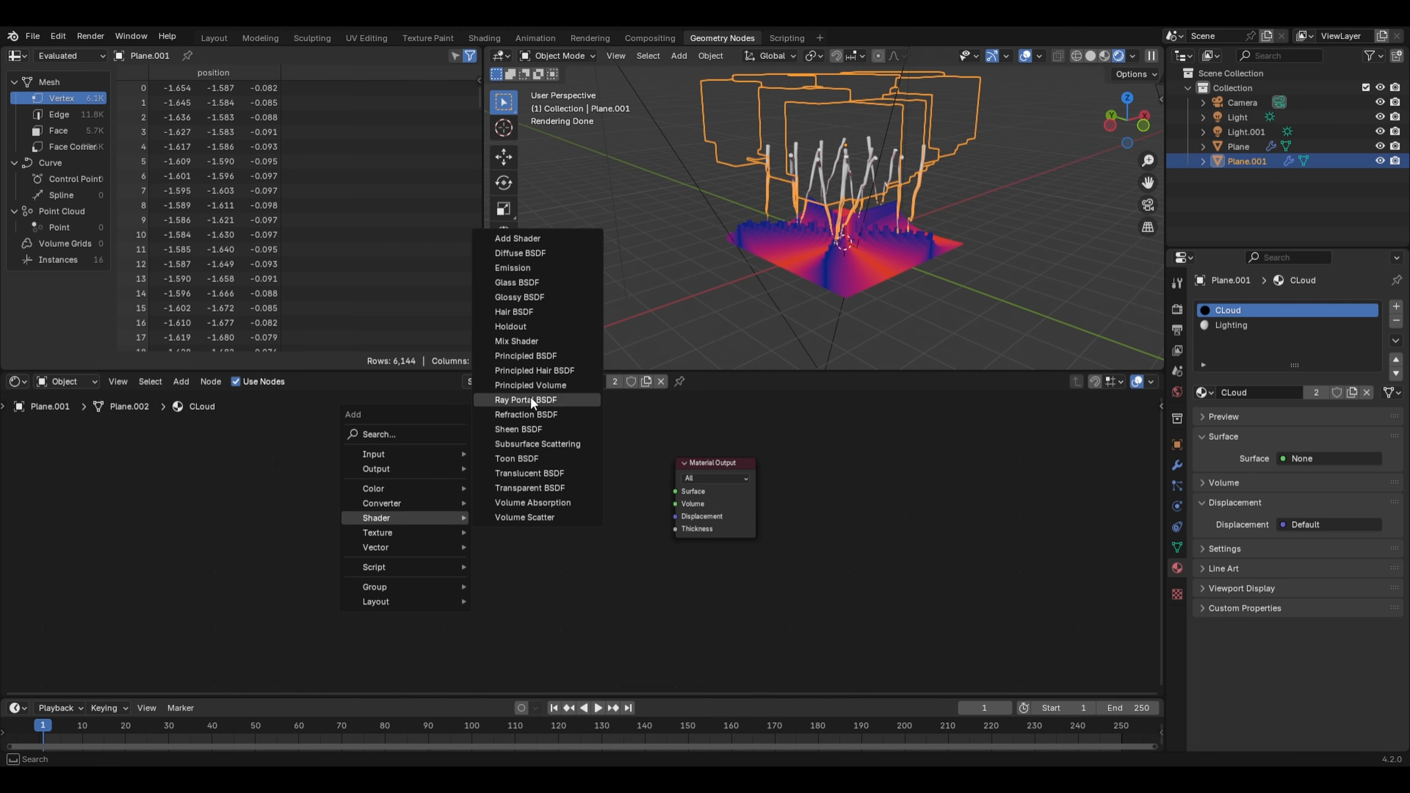
click(531, 385)
click(392, 442)
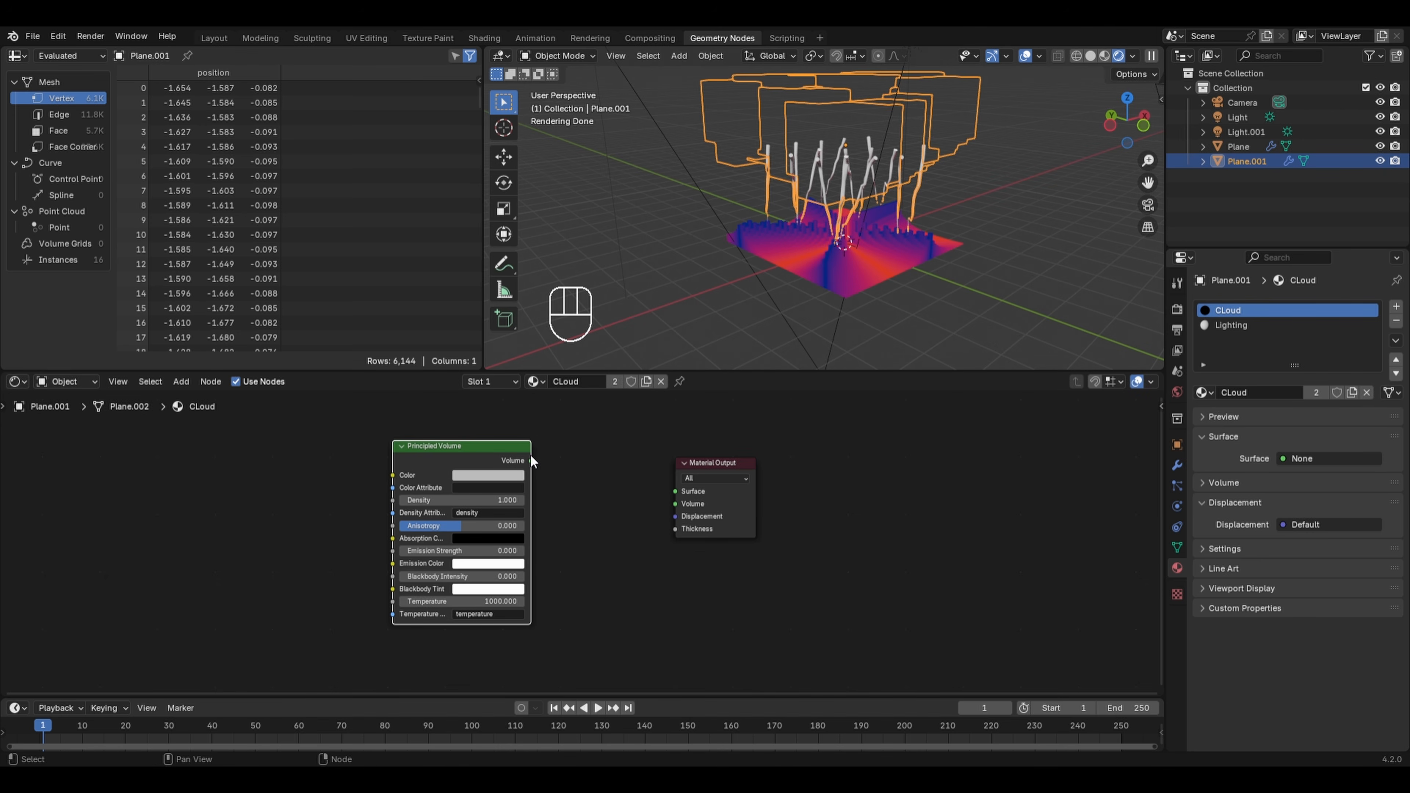
drag(531, 461, 671, 502)
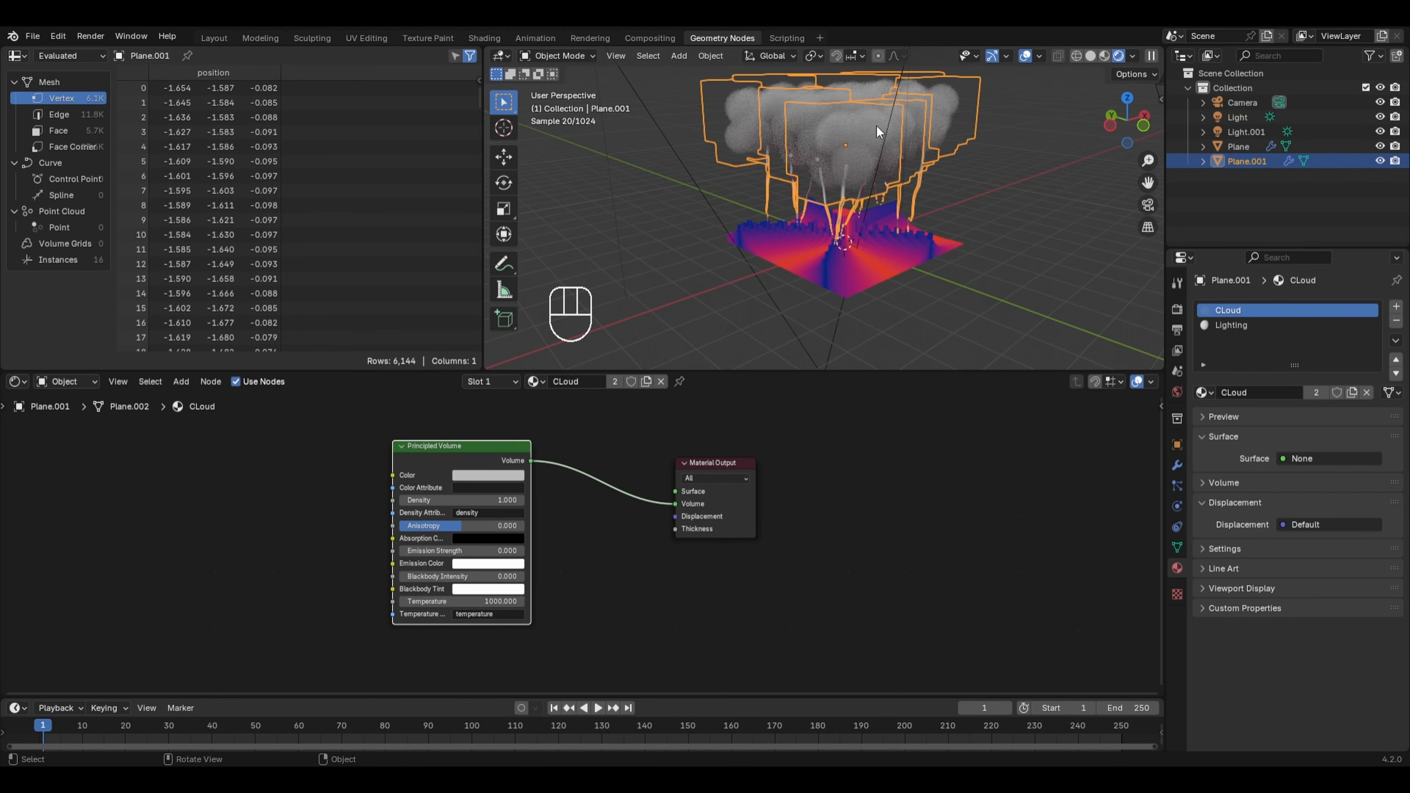
Darken the Principled Volume's color to a very dark grey and set its Density to 3.7
click(502, 476)
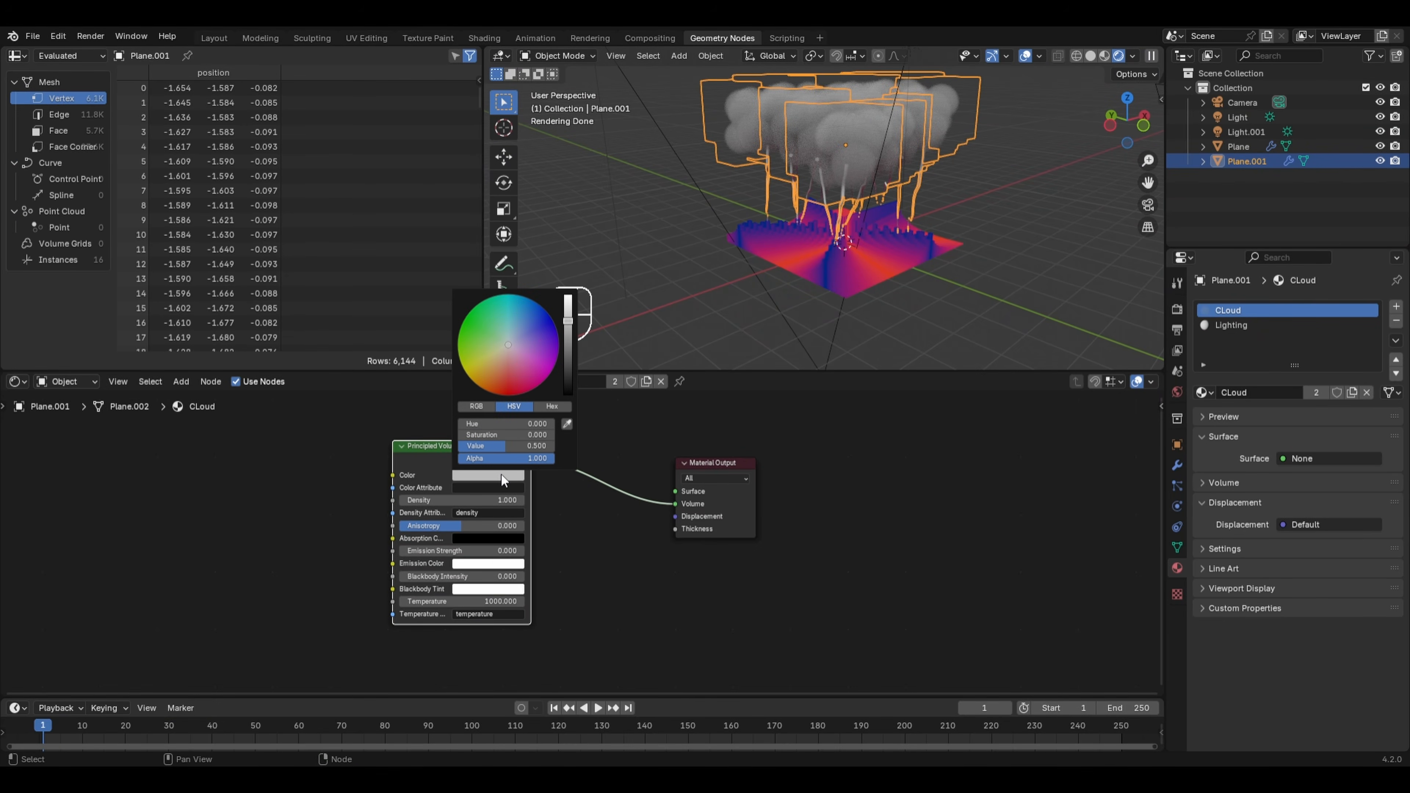
drag(571, 332, 561, 370)
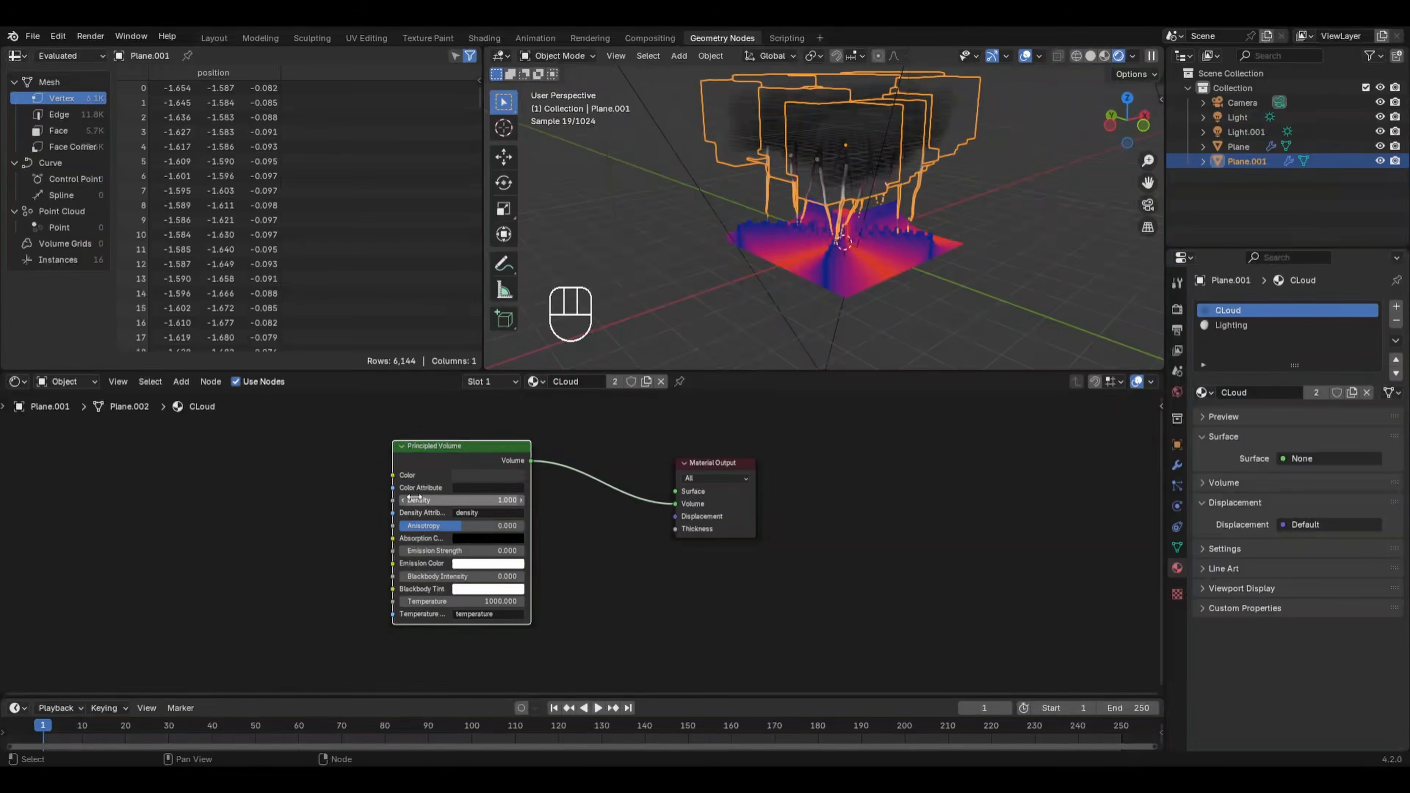
drag(492, 500, 522, 501)
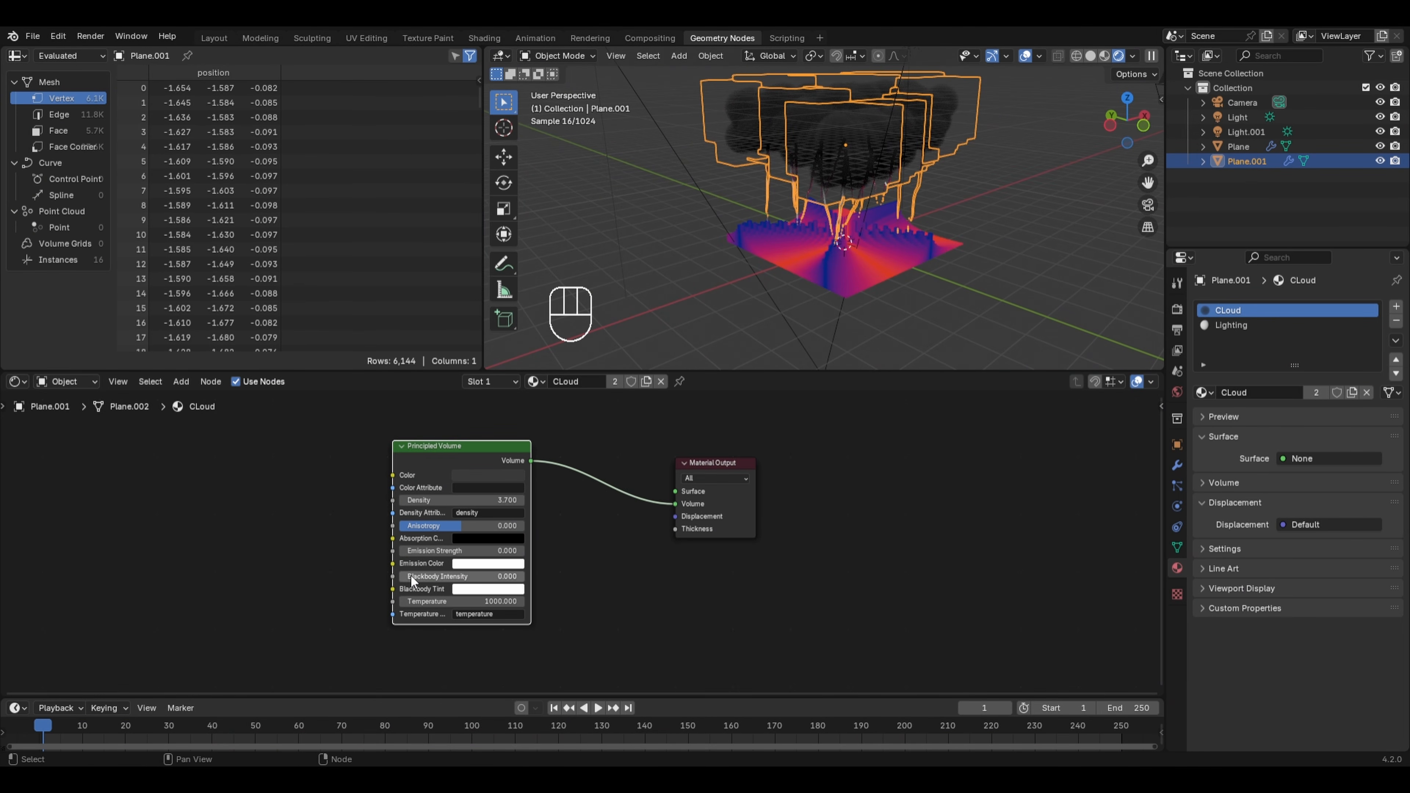
Set the Principled Volume's Blackbody Intensity to 0.15, with the cloud object deselected to judge the glow
scroll(411, 576, up, 2)
mouse_move(412, 584)
mouse_down()
mouse_move(432, 584)
mouse_move(387, 589)
mouse_up()
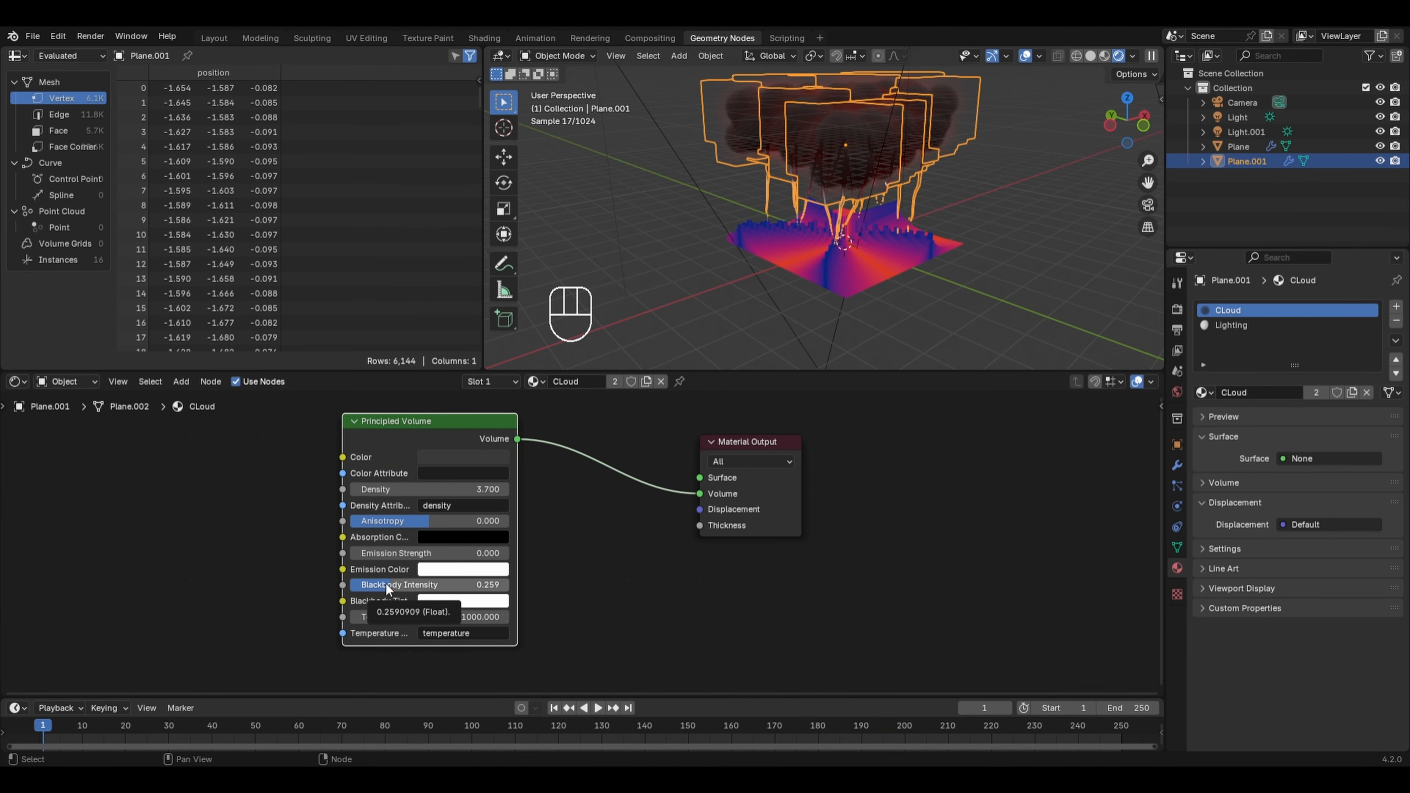
click(1008, 108)
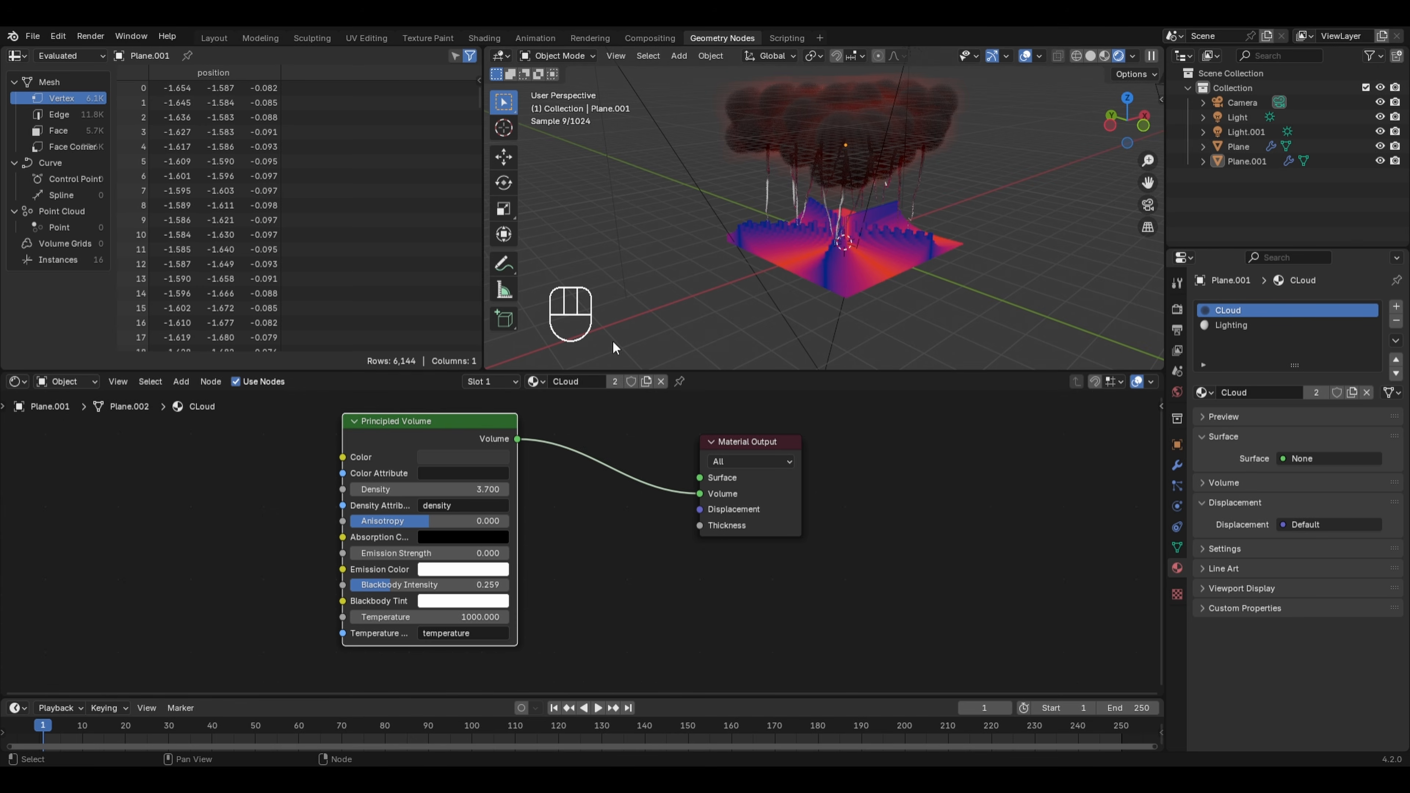
click(401, 584)
text(0.15)
key(Return)
Add a Noise Texture with Mapping and Texture Coordinate nodes to the Lighting material, ahead of its Principled BSDF
click(1245, 321)
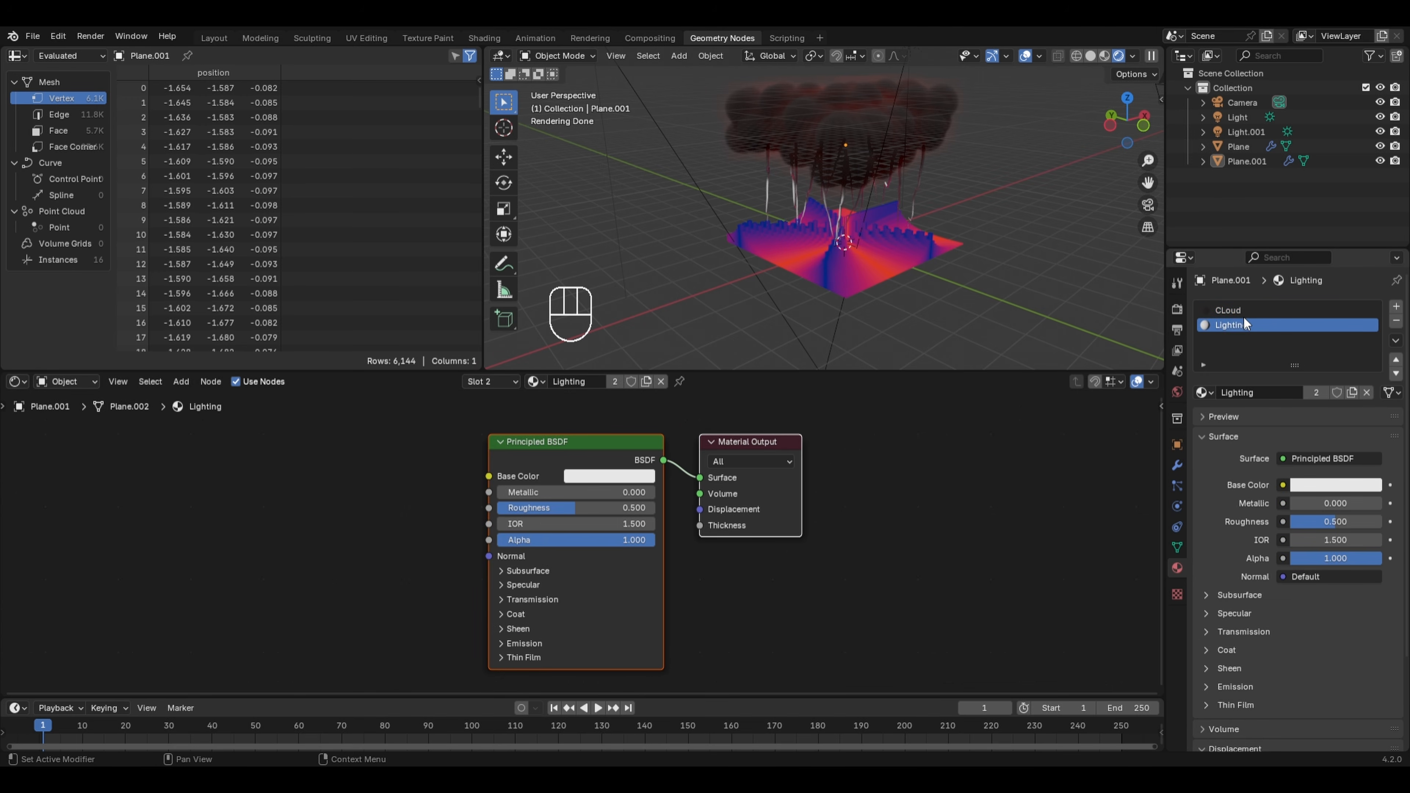
scroll(766, 327, up, 5)
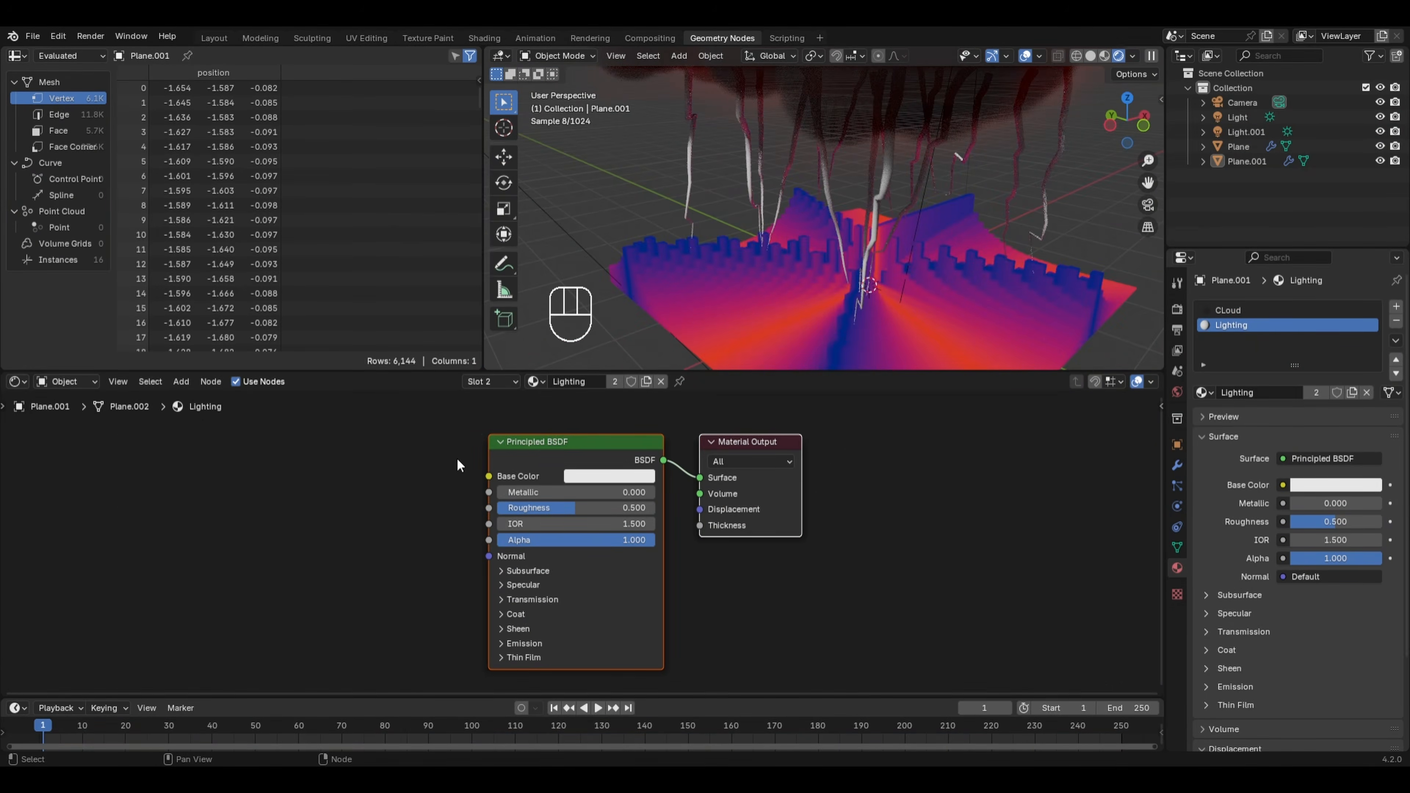
middle_drag(458, 457, 763, 440)
key(shift+a)
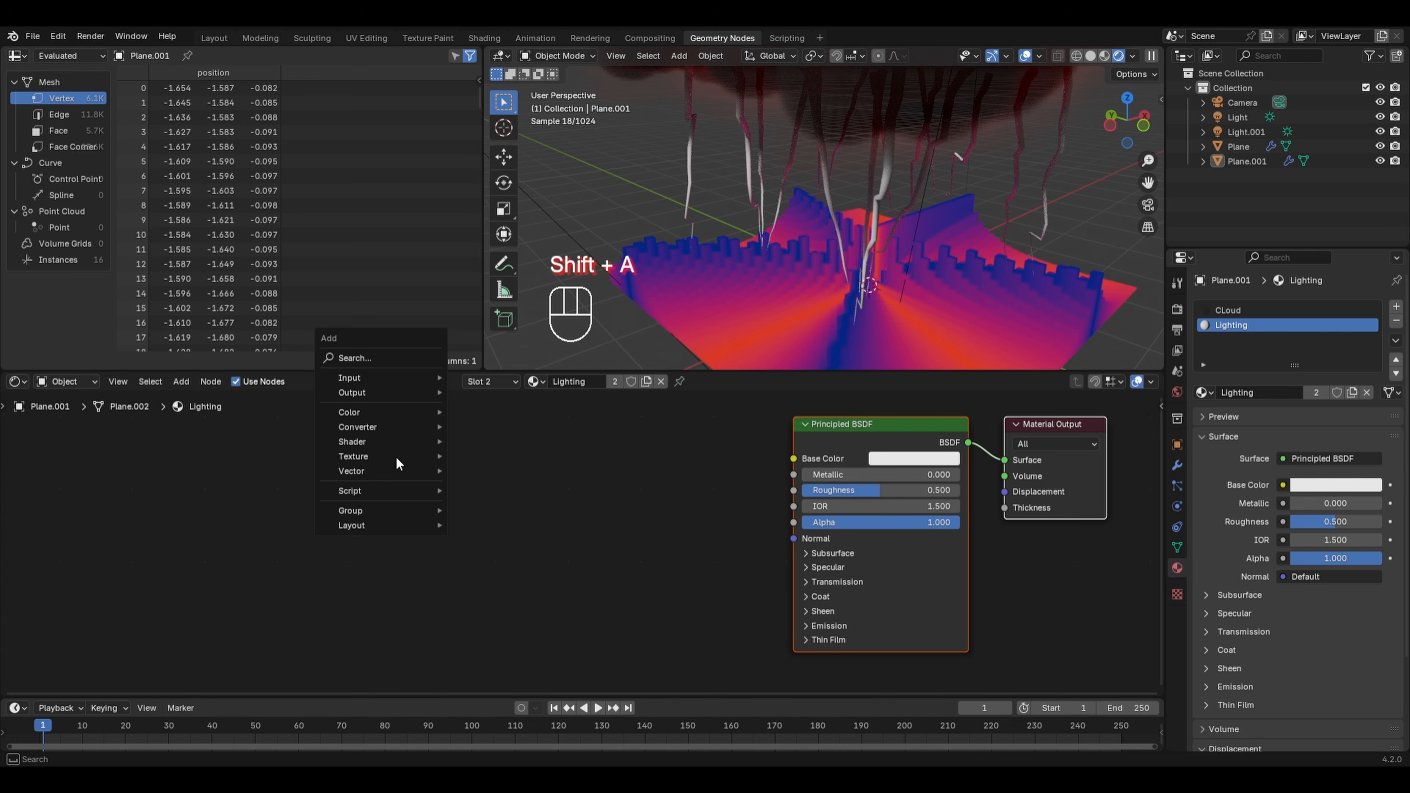
mouse_move(442, 456)
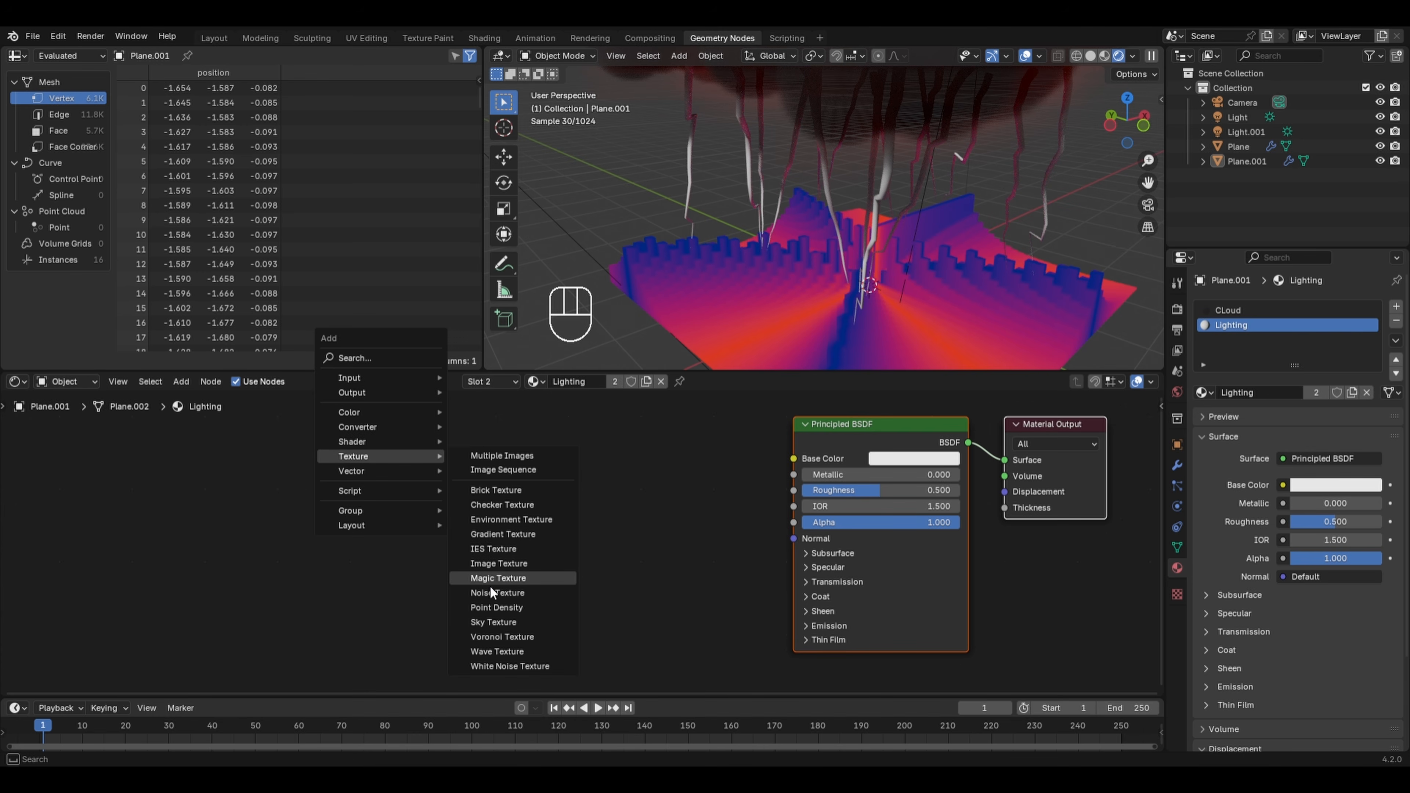
click(493, 592)
click(457, 464)
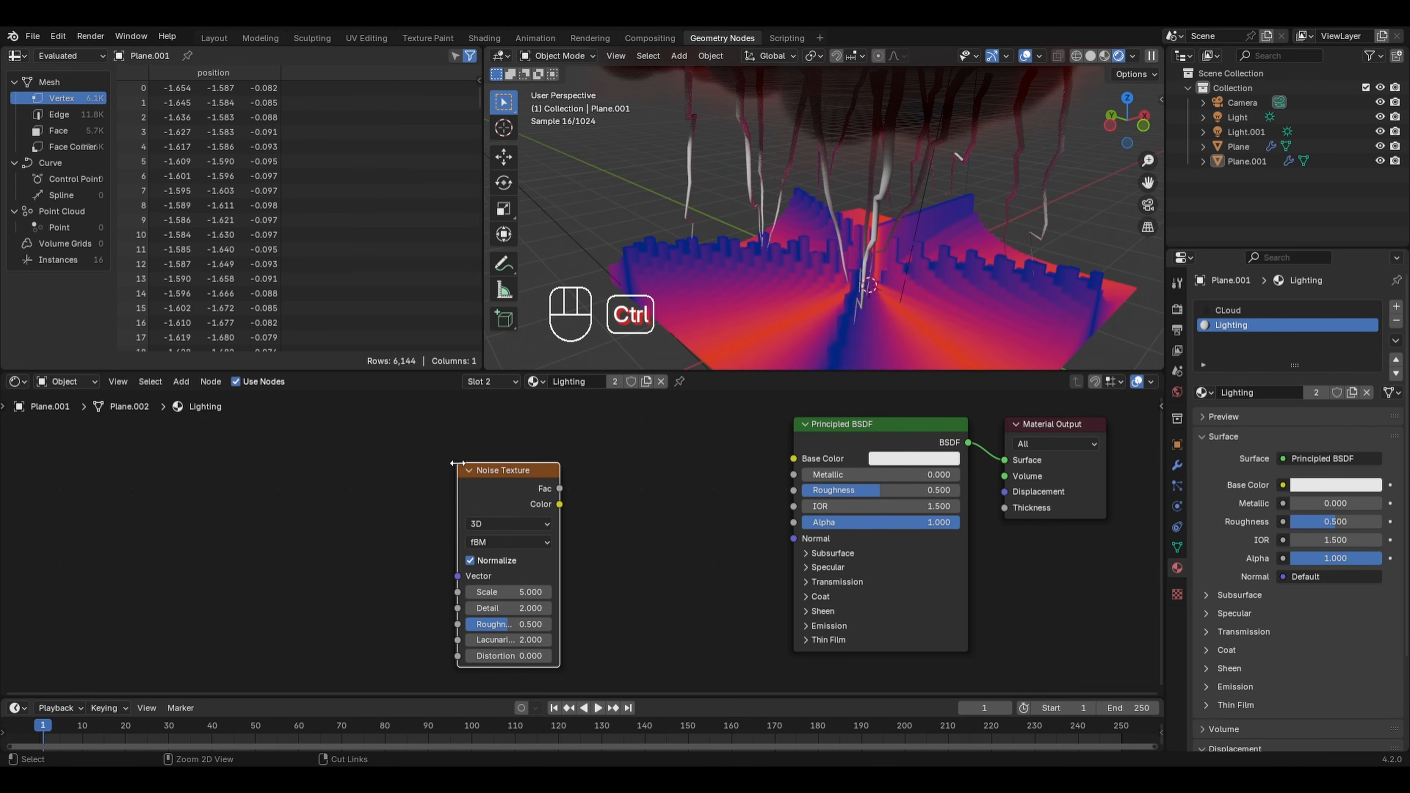
key(ctrl+t)
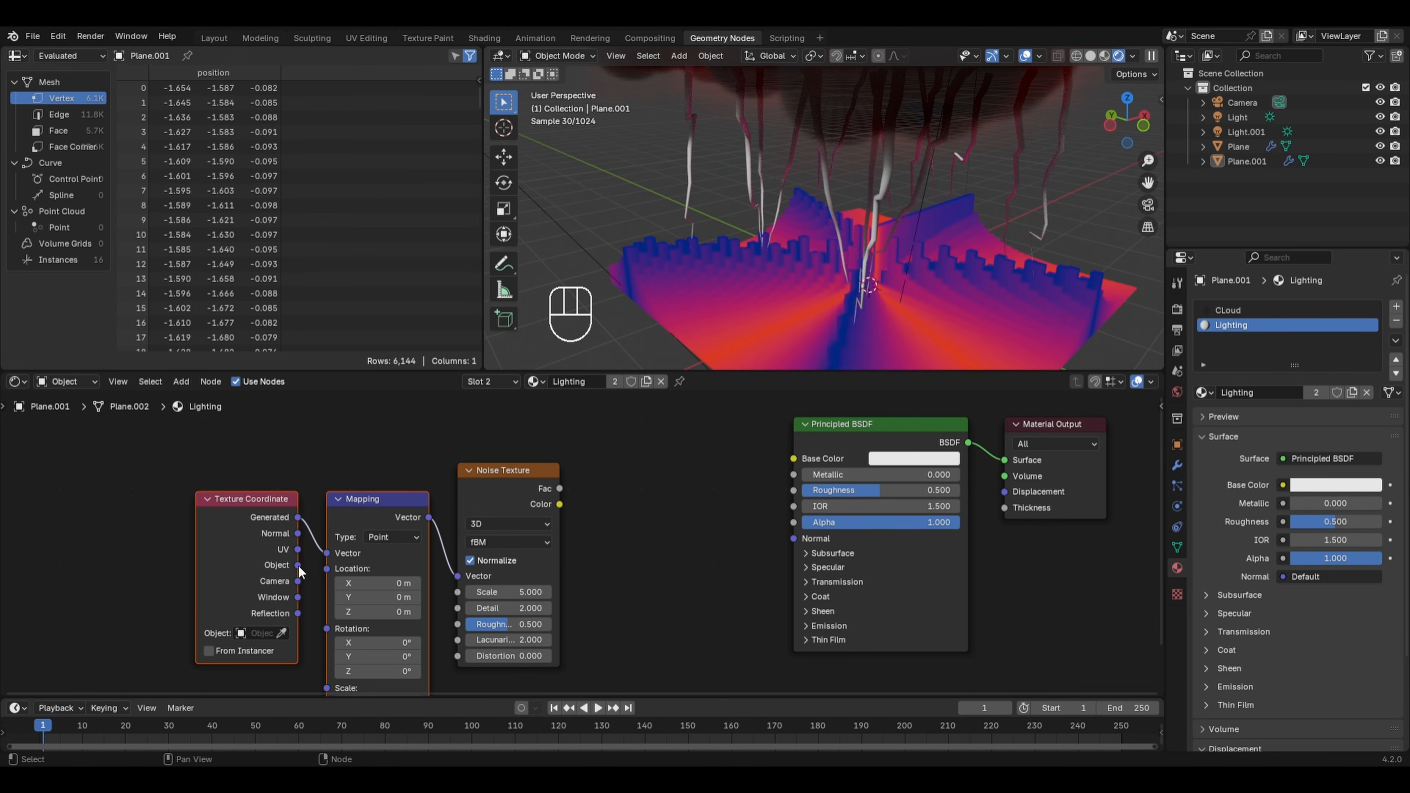
Feed the Texture Coordinate's Object output into the Mapping node and the Noise Texture's Fac into the Principled BSDF's Base Color
drag(299, 567, 327, 553)
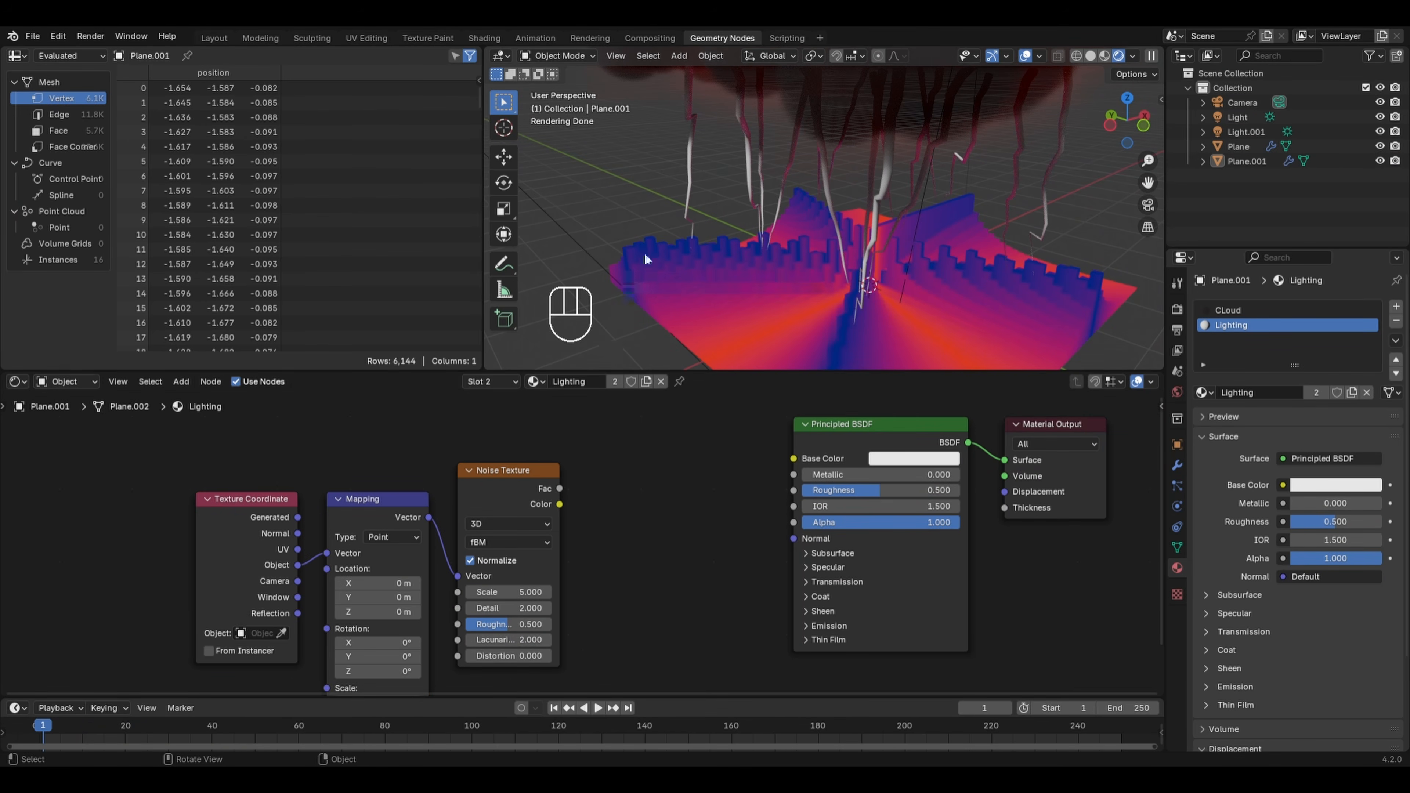
drag(558, 486, 793, 458)
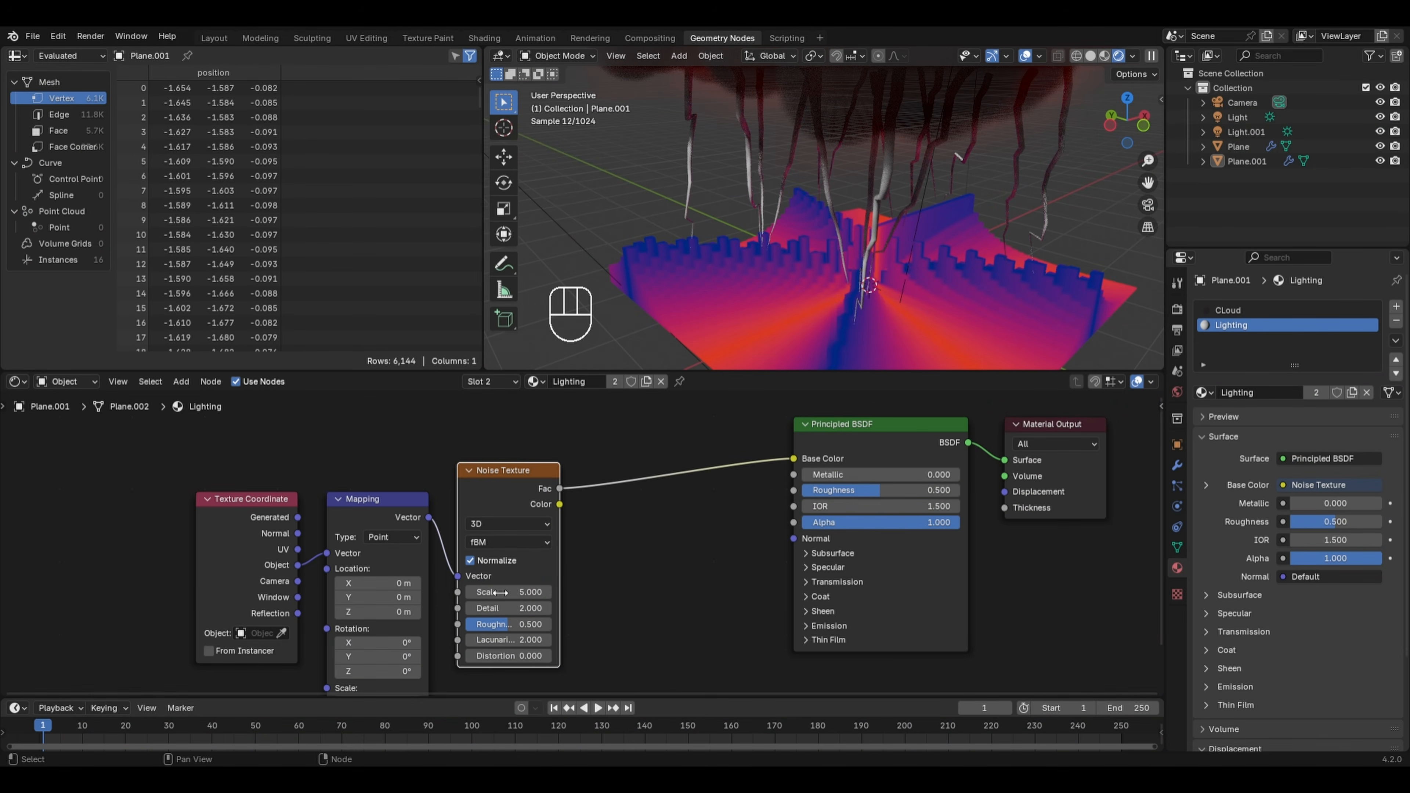
mouse_move(500, 592)
mouse_down()
mouse_move(522, 592)
mouse_move(505, 590)
mouse_up()
Insert a Color Ramp between the Noise Texture's Fac output and the Principled BSDF's Base Color
key(shift+a)
mouse_move(697, 444)
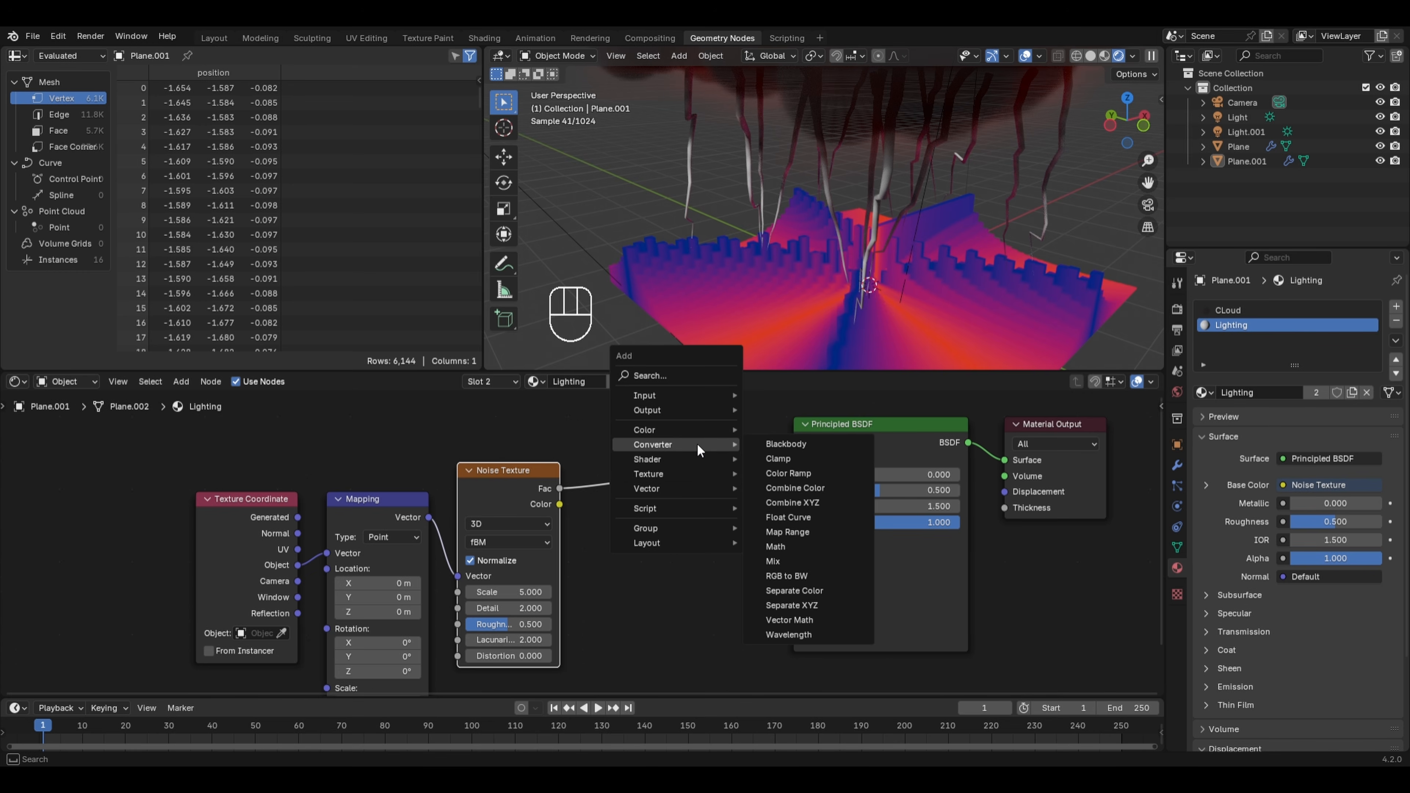
click(776, 475)
click(641, 493)
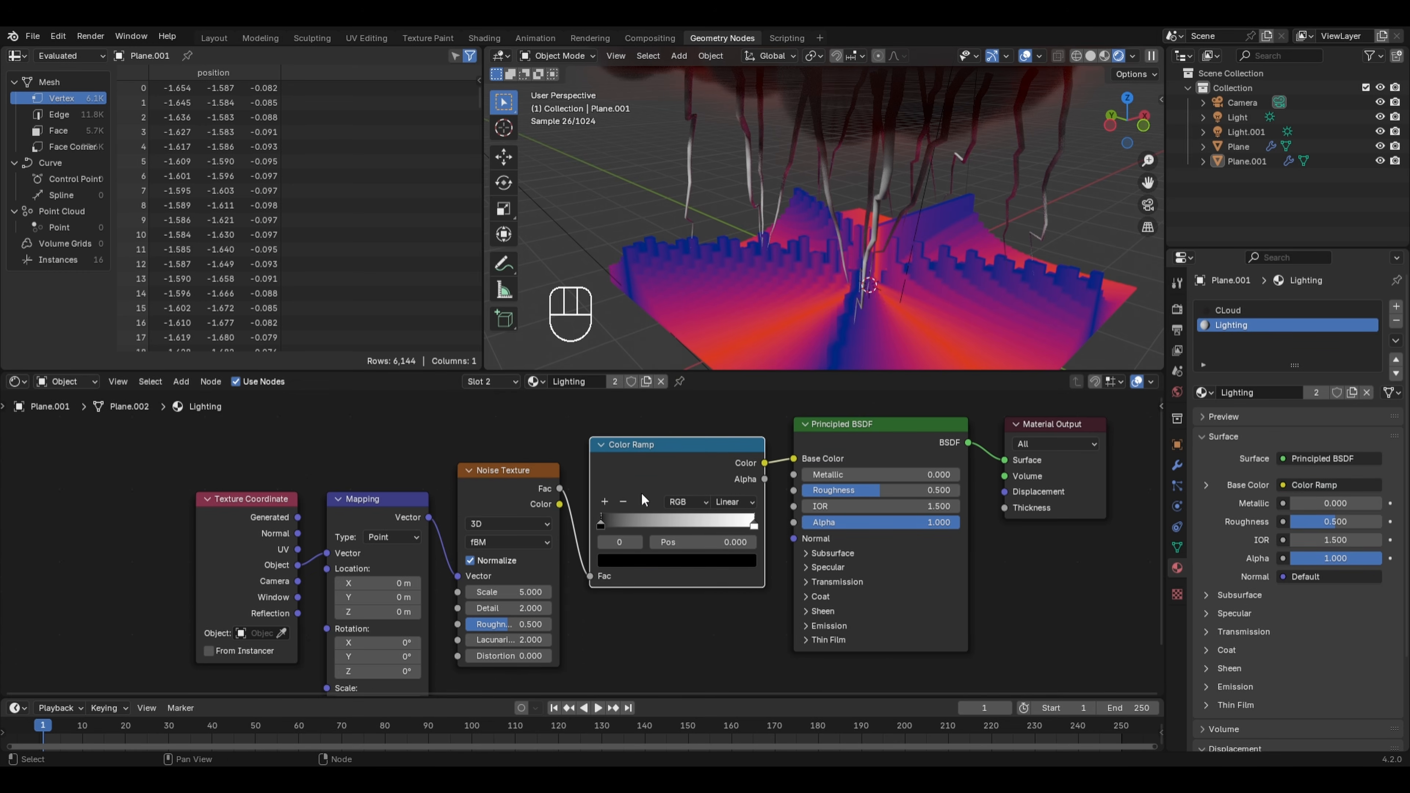
Color the ramp's first stop white and its last stop bright sky blue, with the blue stop at position 0.618
click(629, 559)
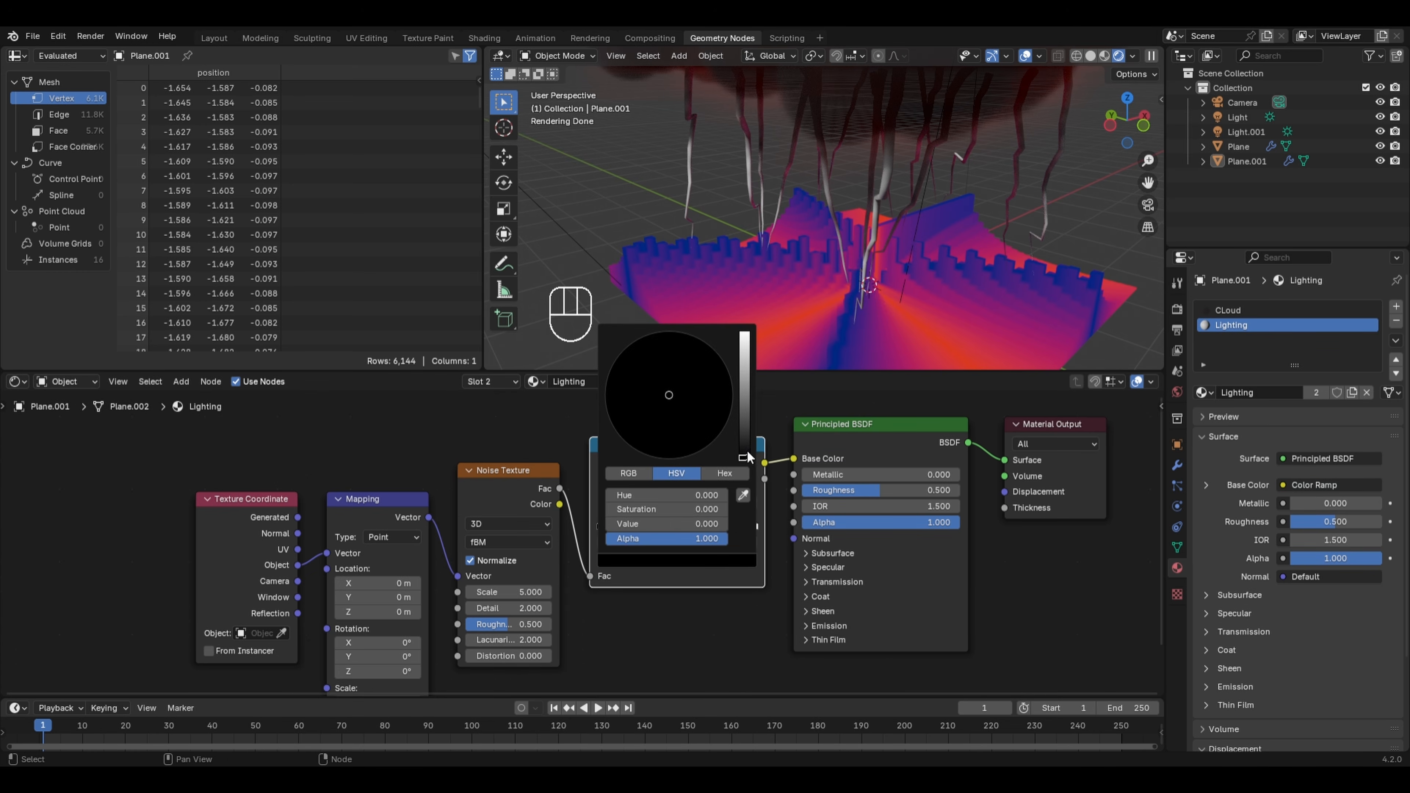
drag(744, 454, 744, 333)
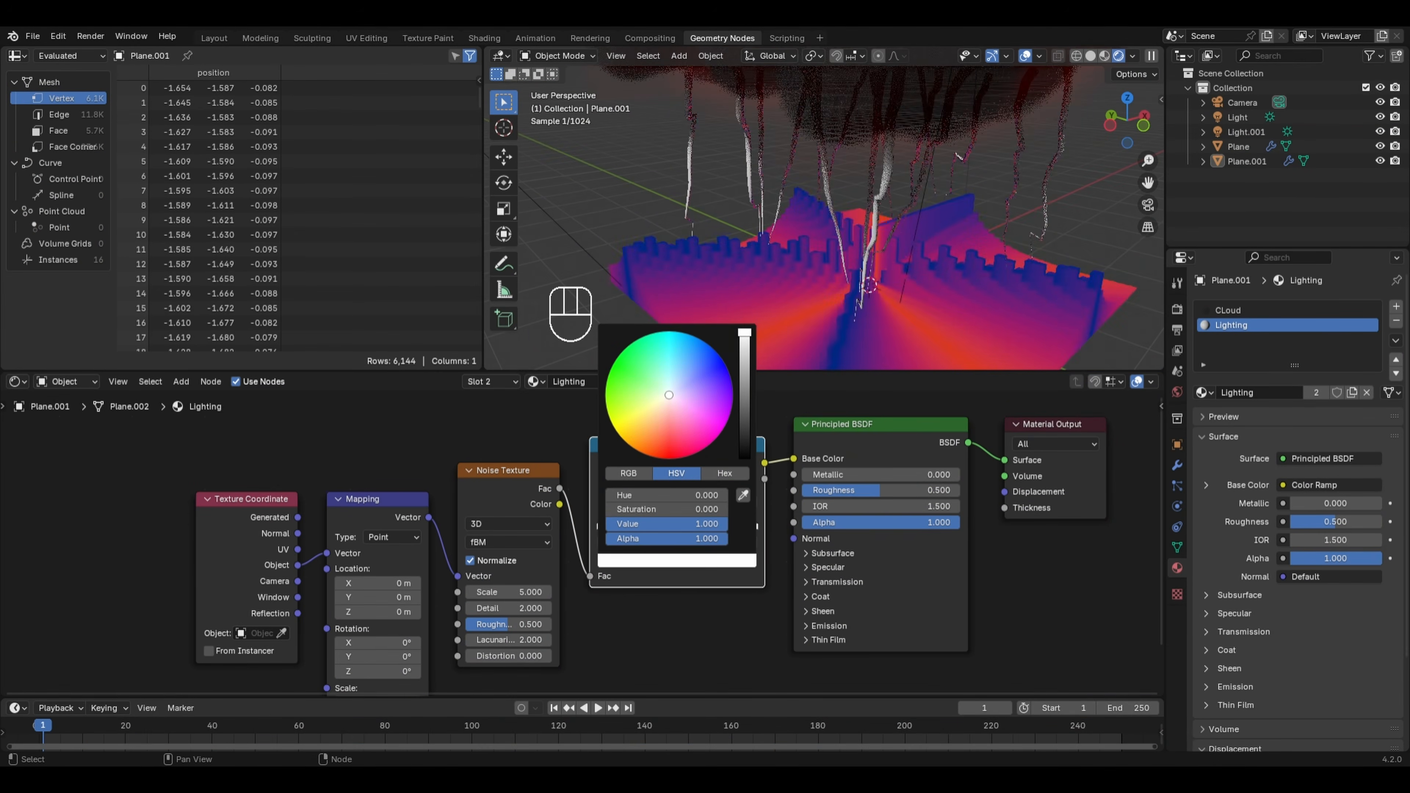
click(723, 561)
drag(671, 376, 685, 333)
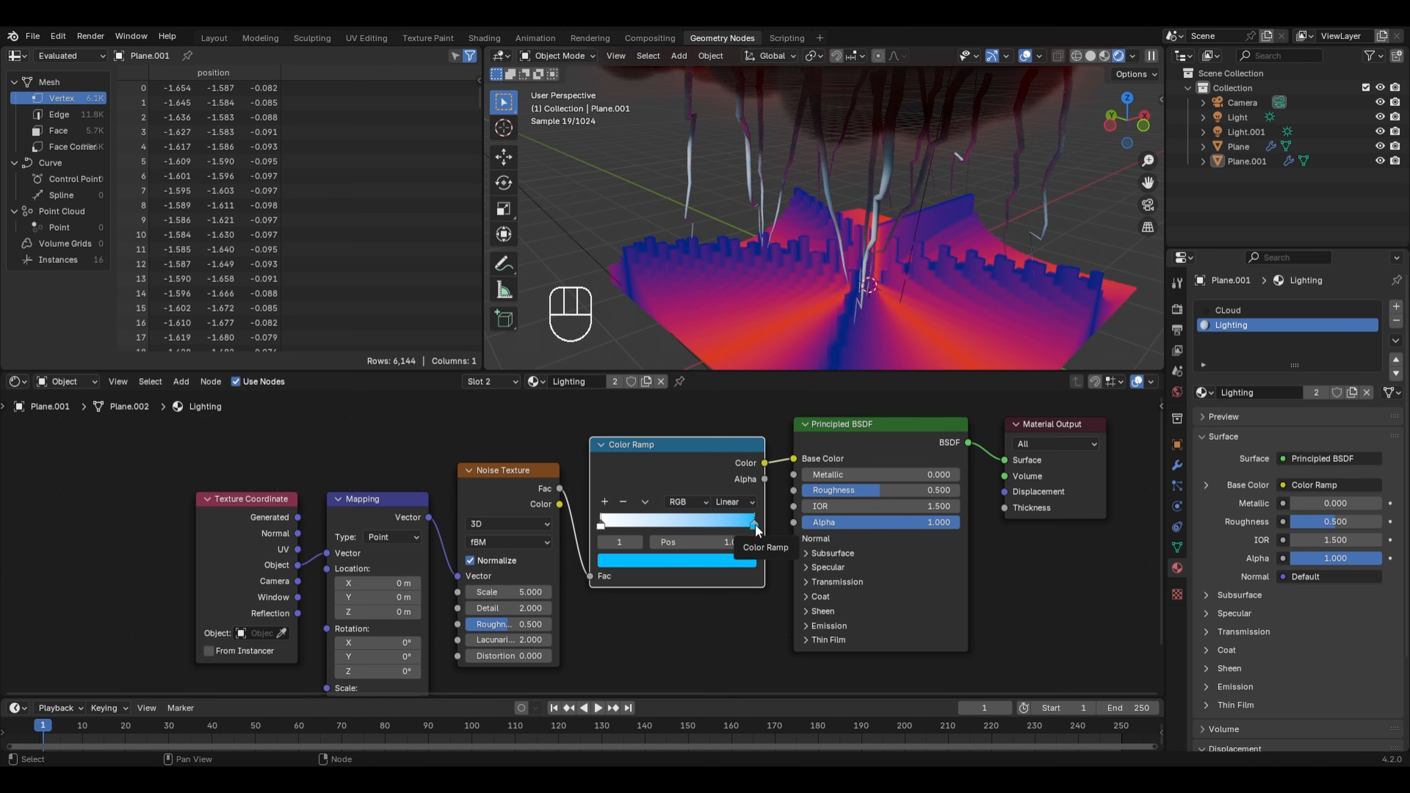
drag(755, 524, 695, 520)
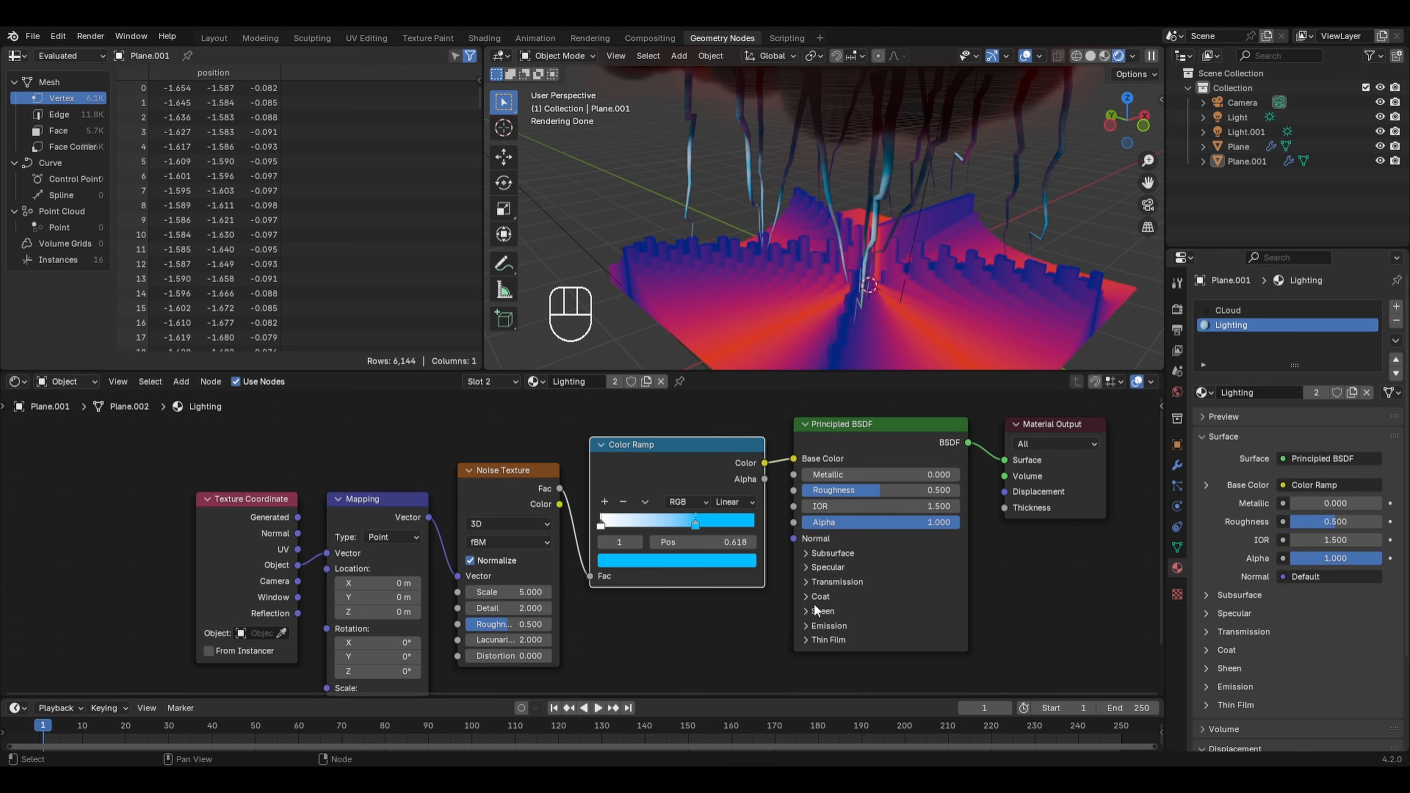
Set the Principled BSDF's Emission Strength to 2 and feed the Color Ramp's color into its Emission Color
click(813, 626)
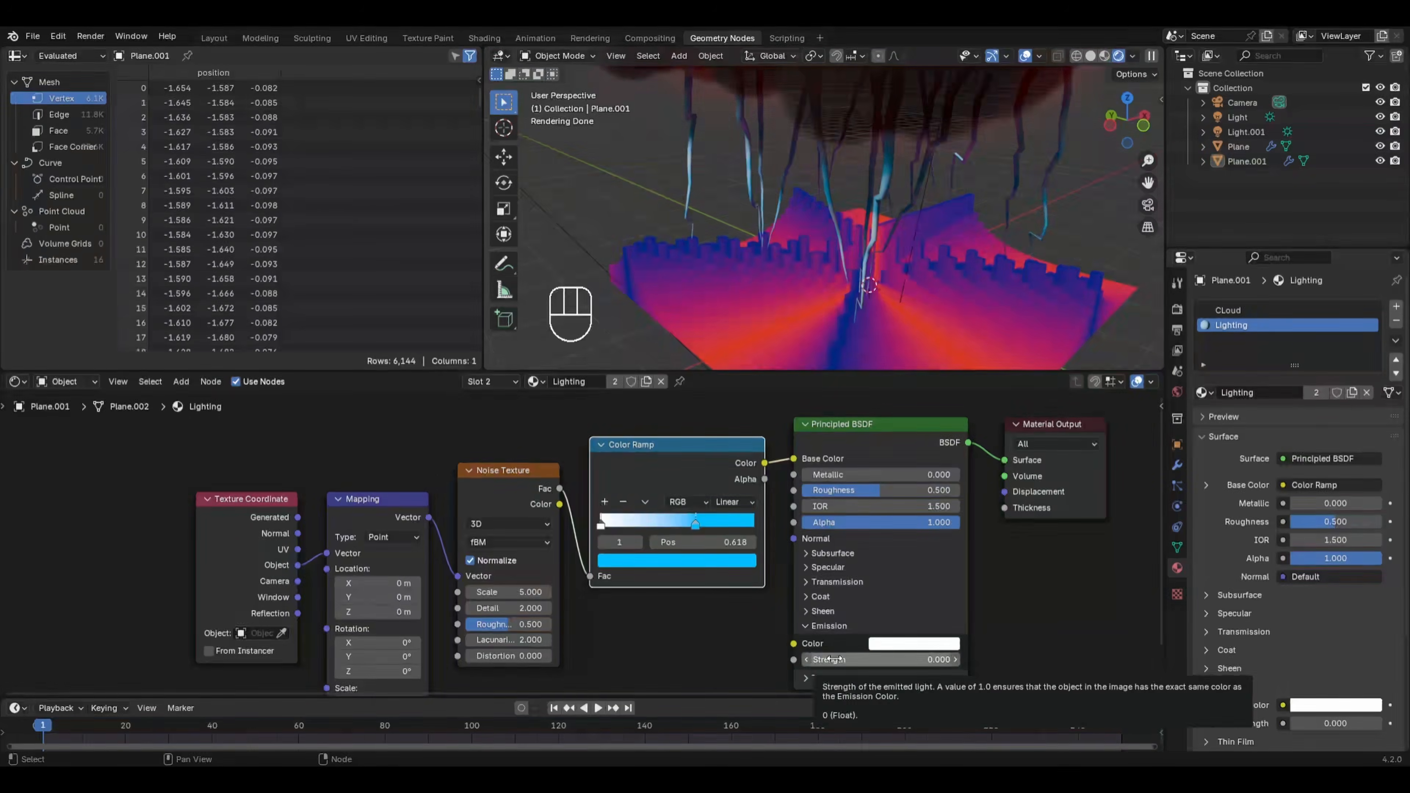
double_click(827, 659)
text(2)
key(Return)
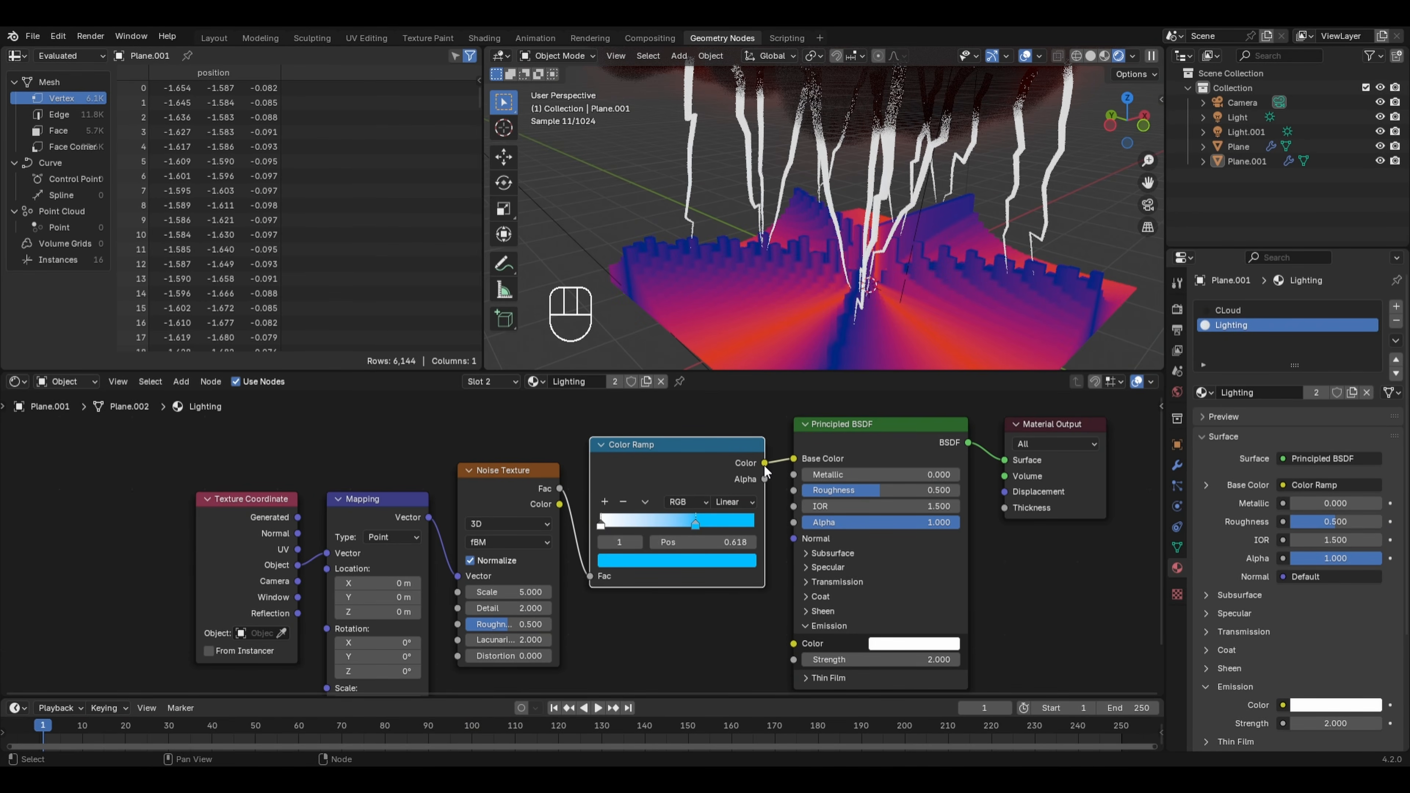
drag(766, 463, 793, 644)
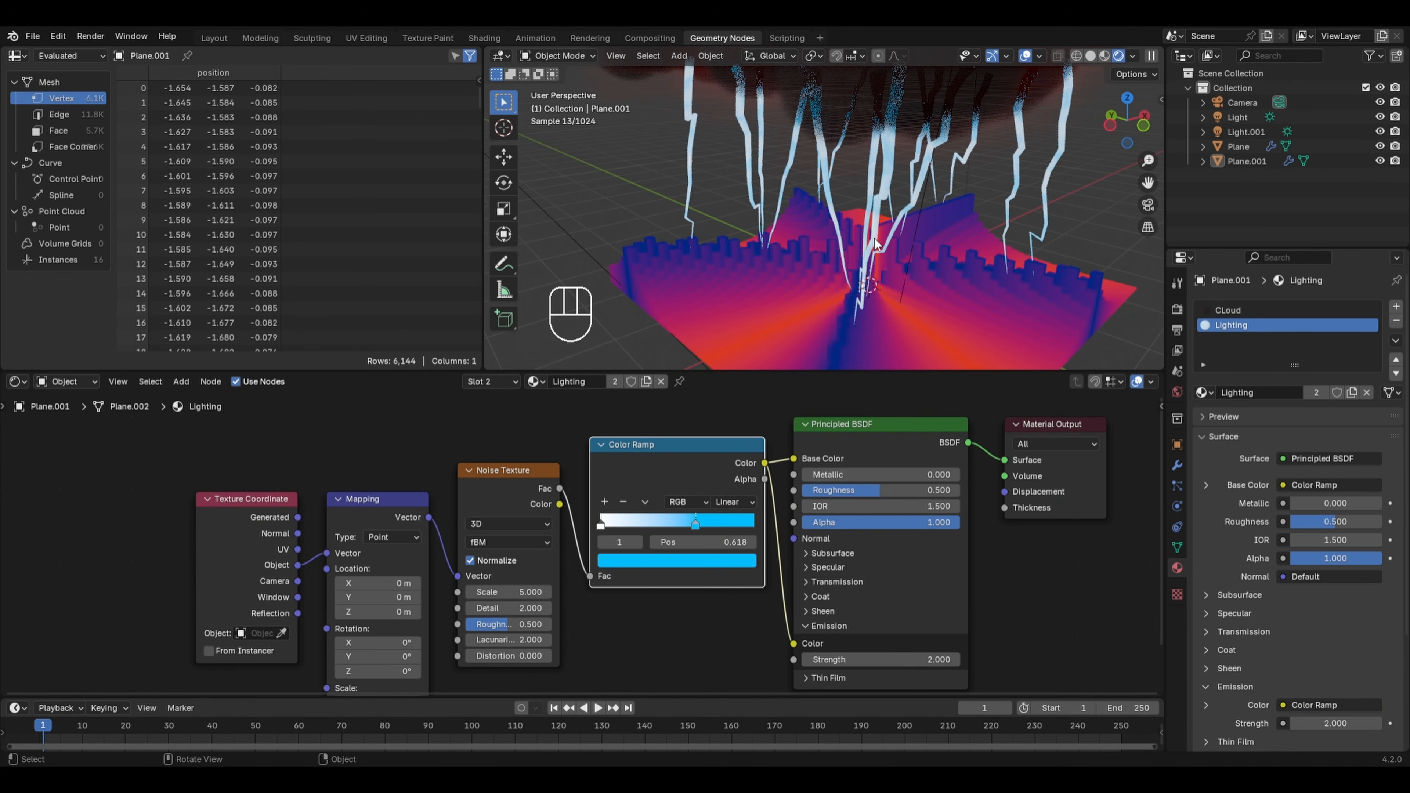
Switch to the Compositing workspace and enable compositing nodes for the scene
click(649, 36)
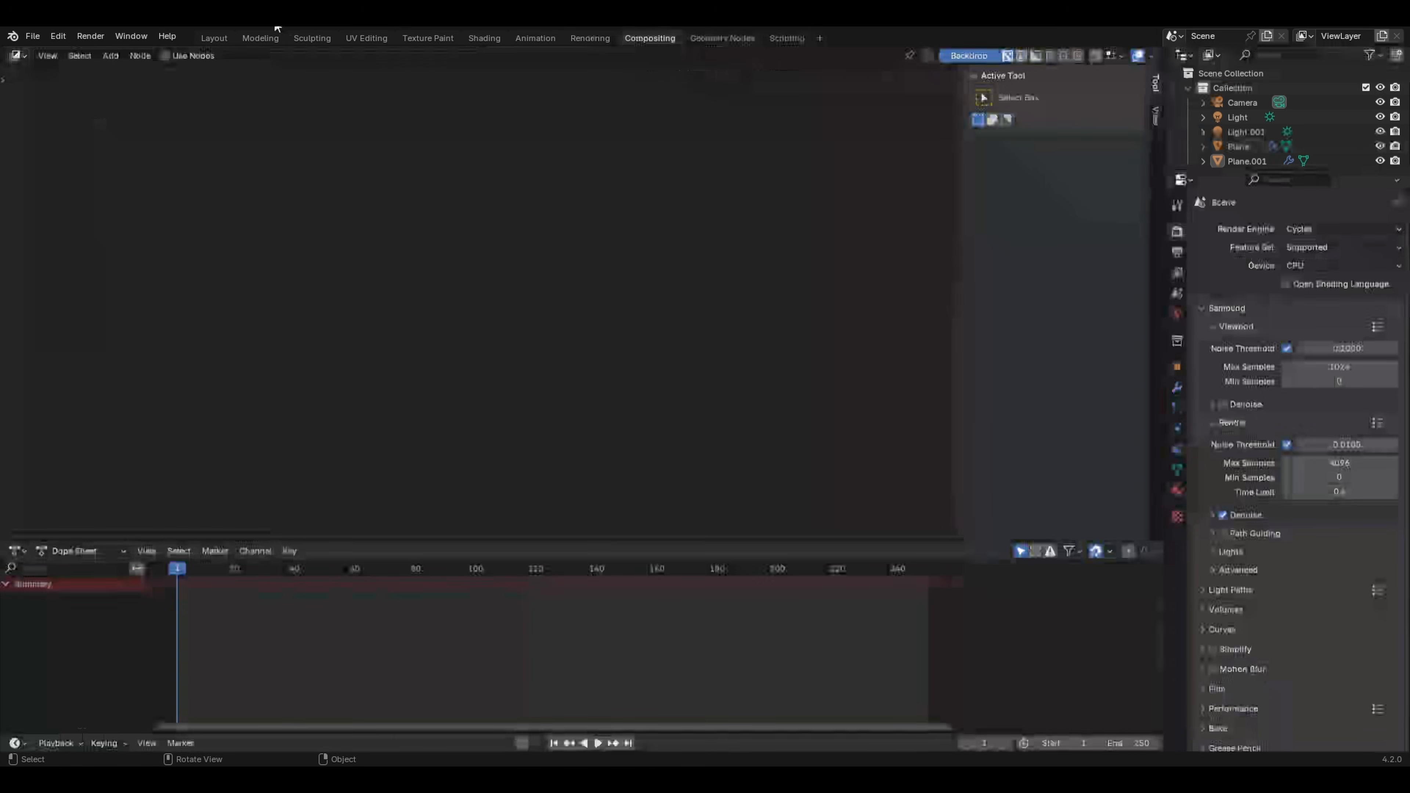
click(192, 56)
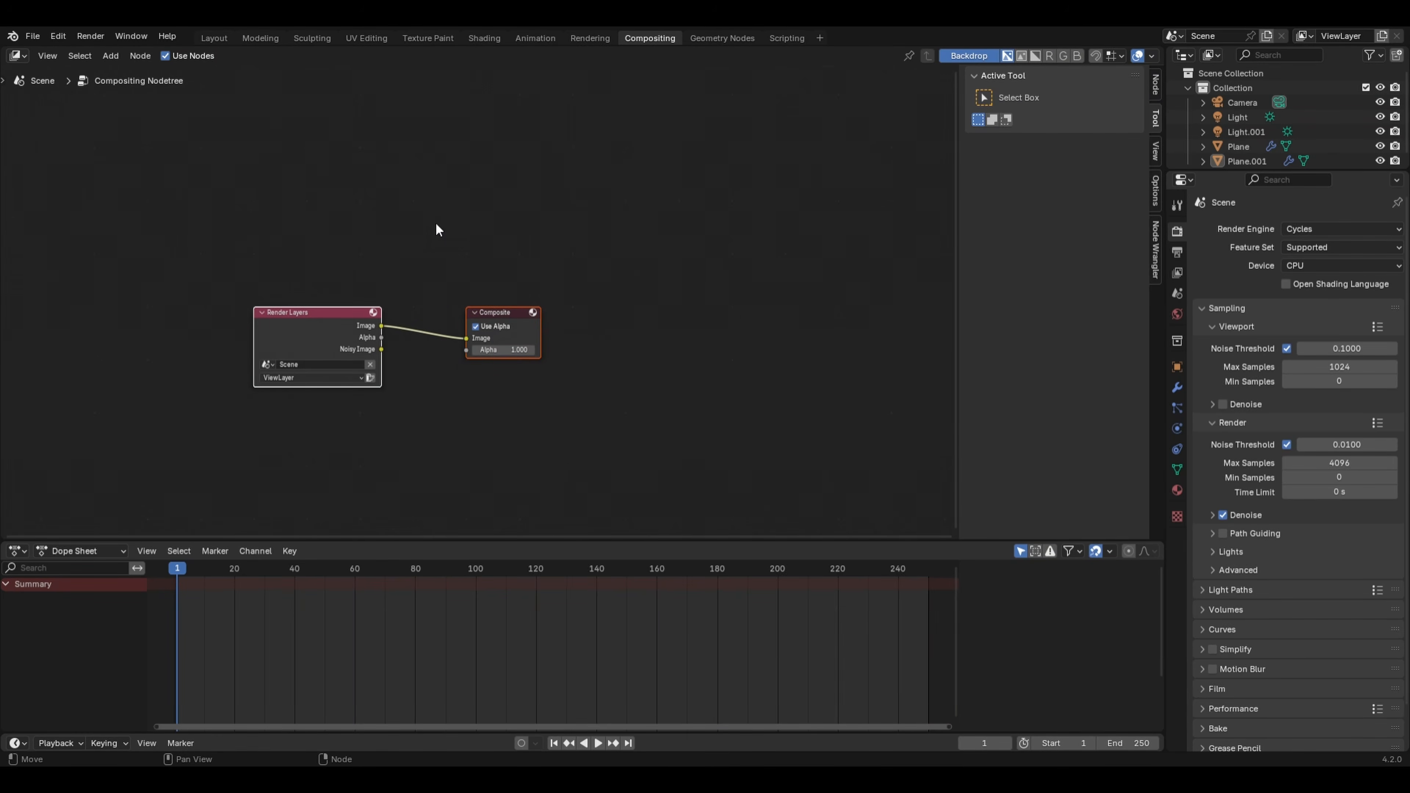
scroll(435, 230, up, 1)
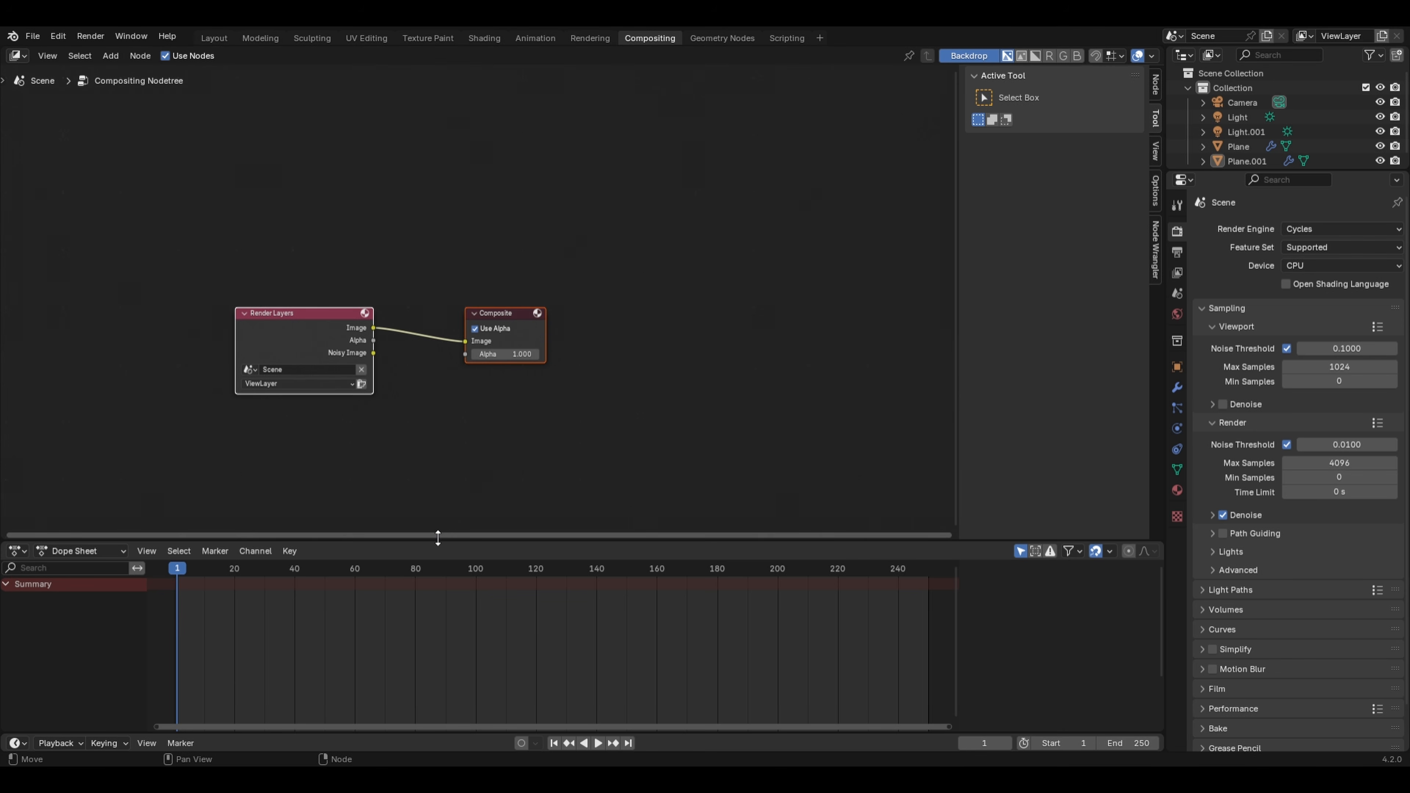
Enlarge the Dope Sheet area and turn it into a 3D Viewport with rendered shading, framed on the storm scene
drag(438, 538, 500, 439)
click(18, 455)
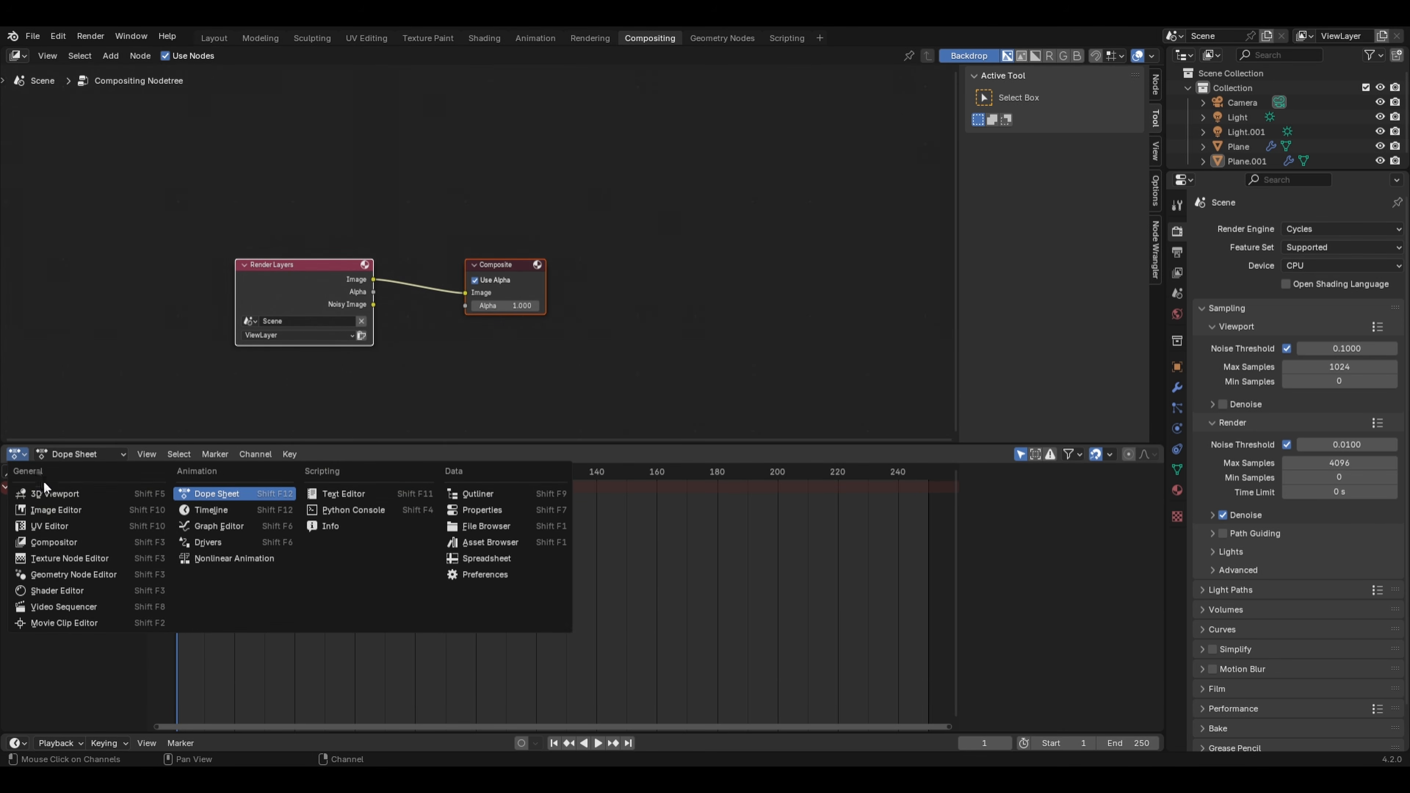
click(44, 492)
middle_drag(648, 598, 707, 486)
click(1135, 454)
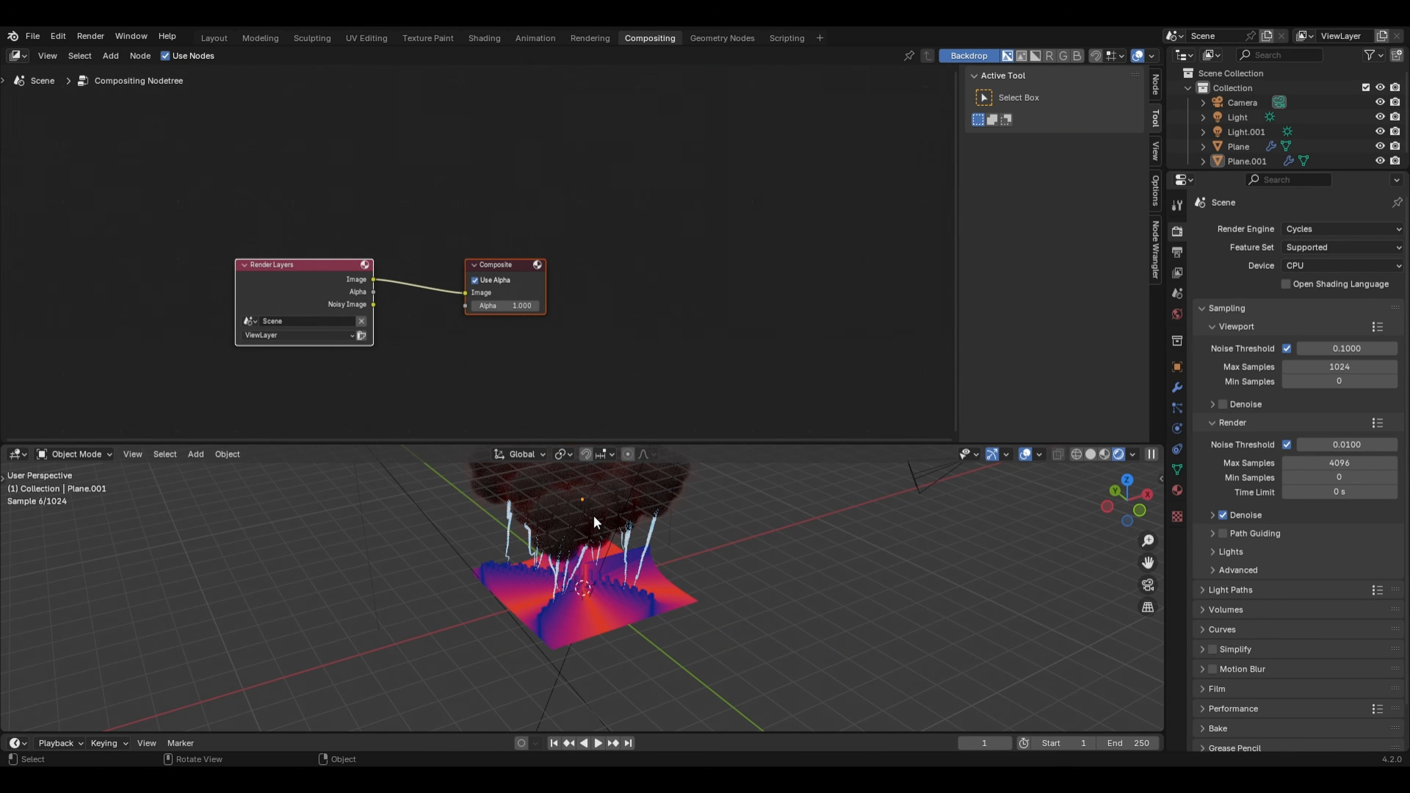
scroll(595, 515, up, 3)
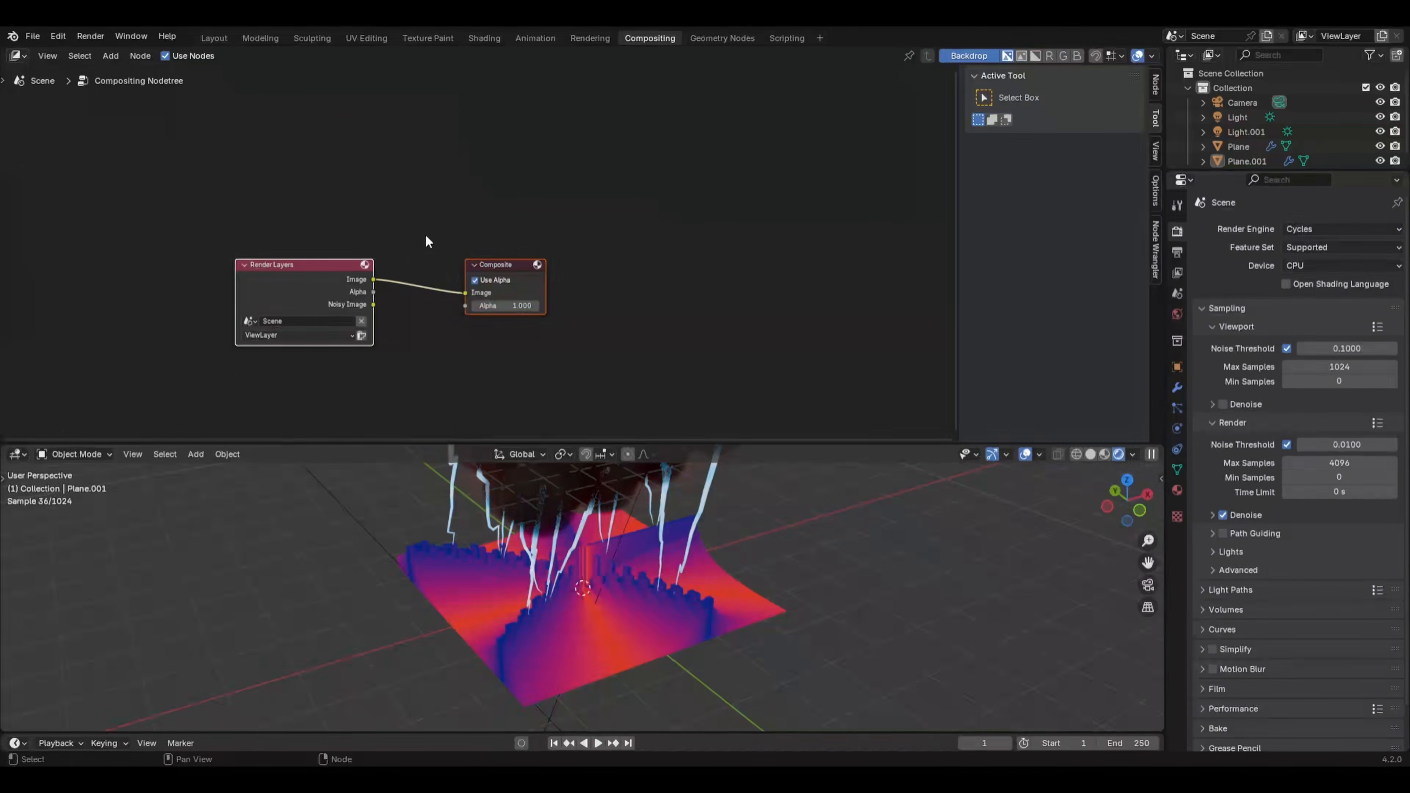
Insert a Glare node between Render Layers and Composite, and set the viewport's Compositor option to Always
key(shift+a)
mouse_move(389, 304)
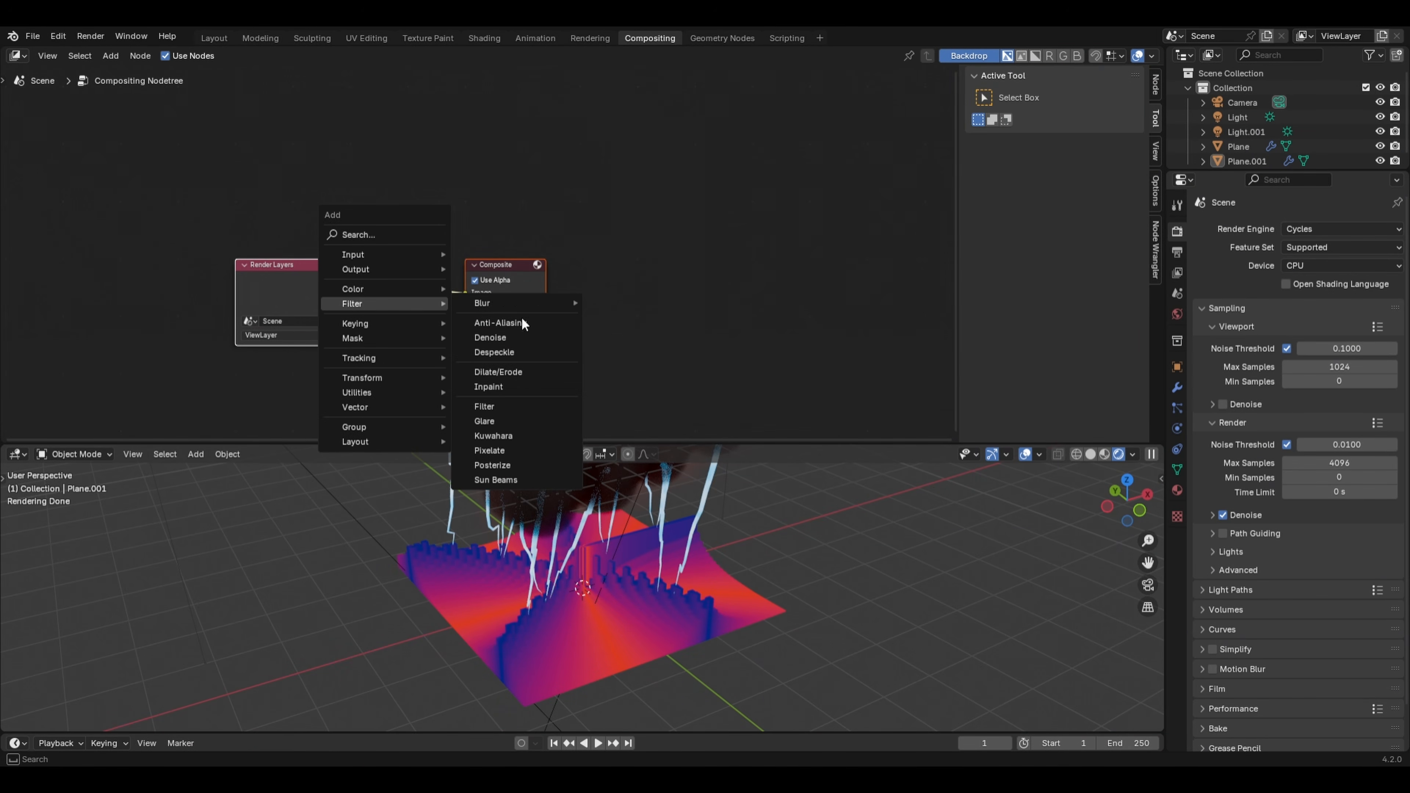
click(484, 421)
click(445, 265)
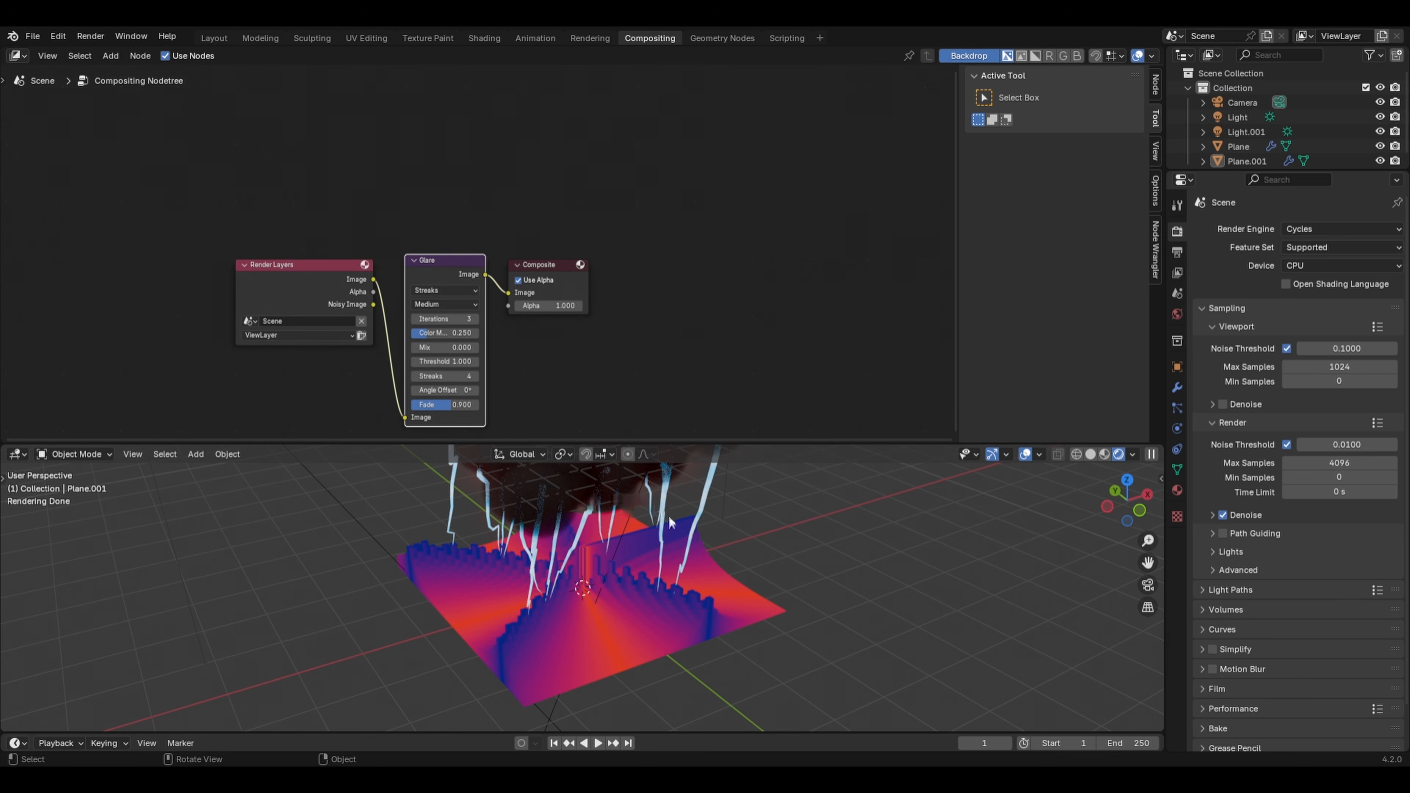
click(1132, 455)
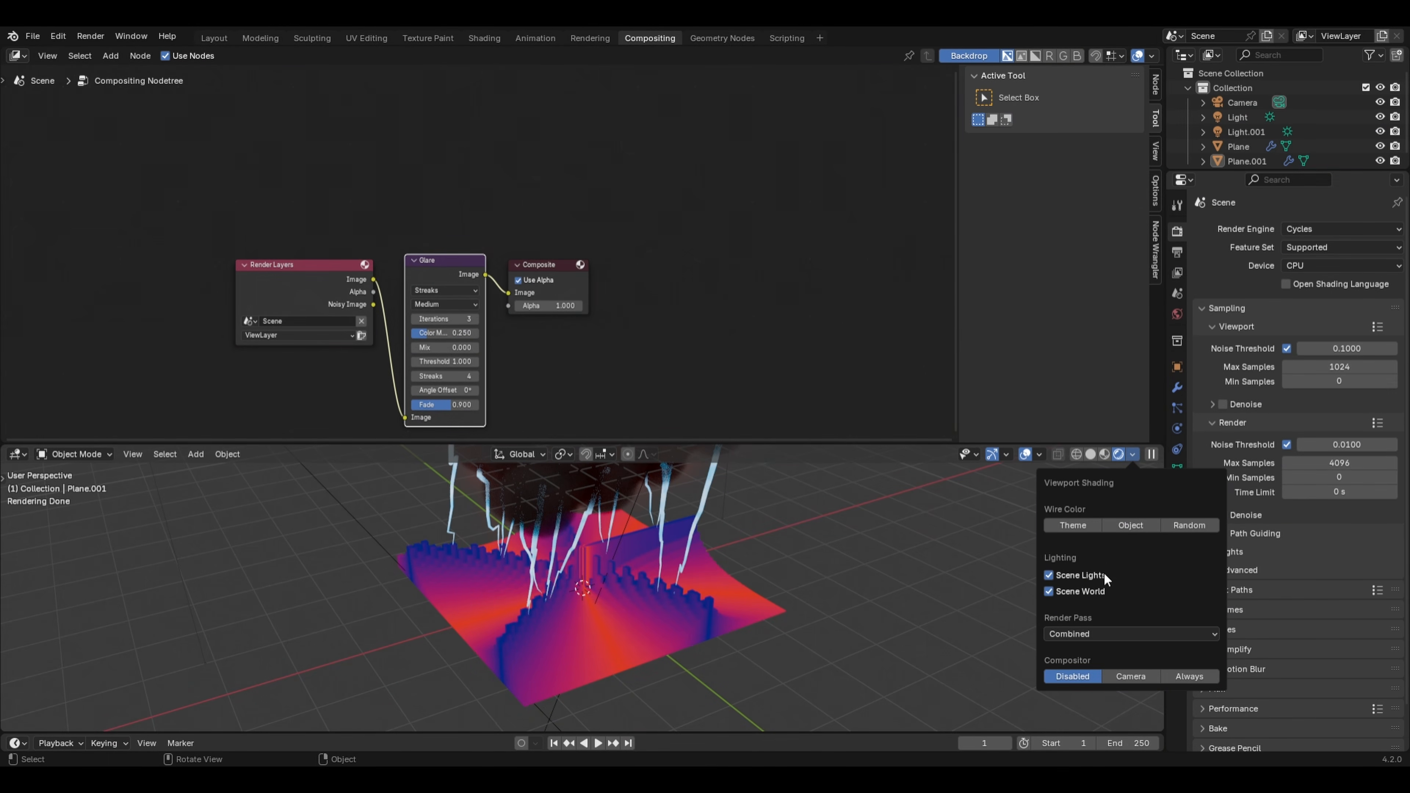
click(1182, 673)
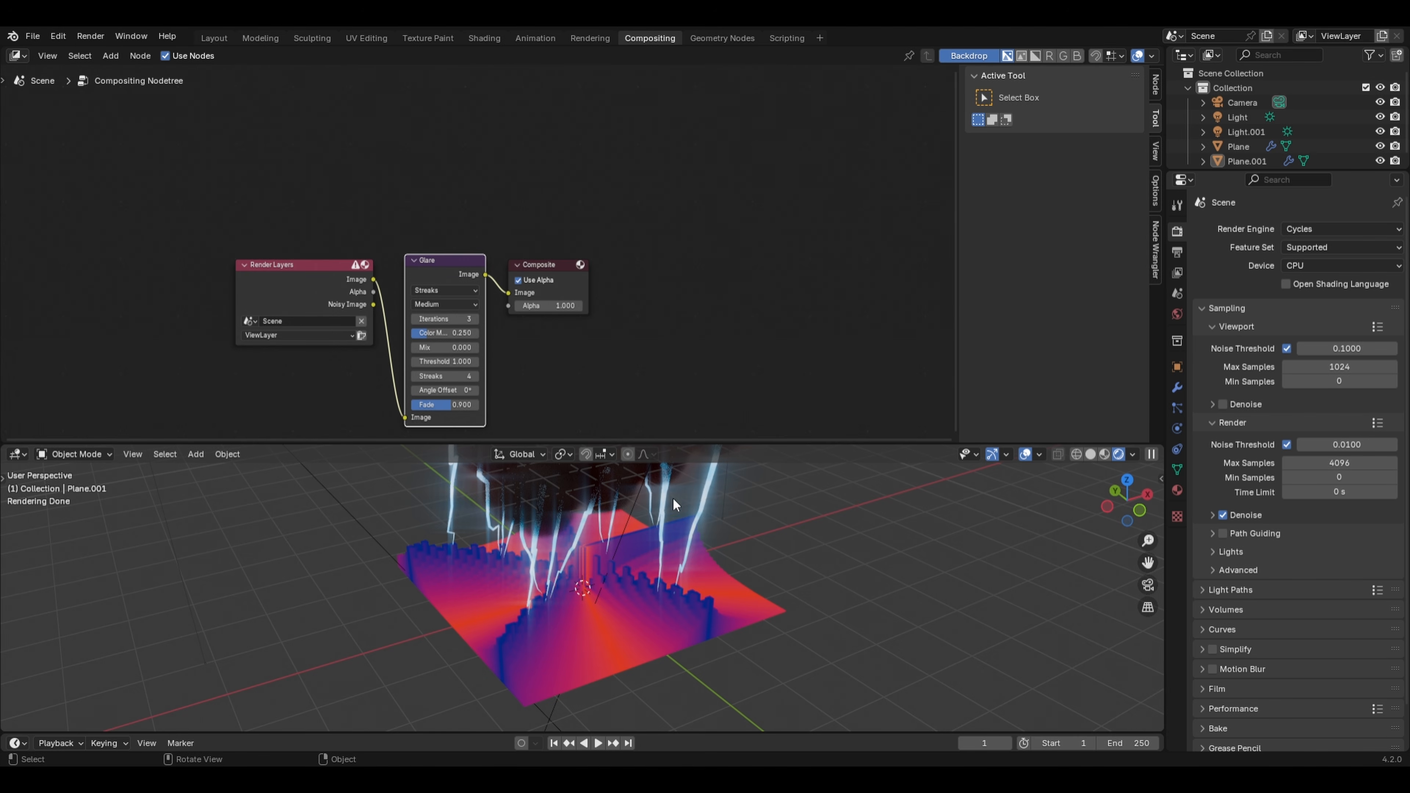
Set the Glare node to Bloom with High quality and Size 7, checking the glow around the lightning
click(463, 292)
click(424, 320)
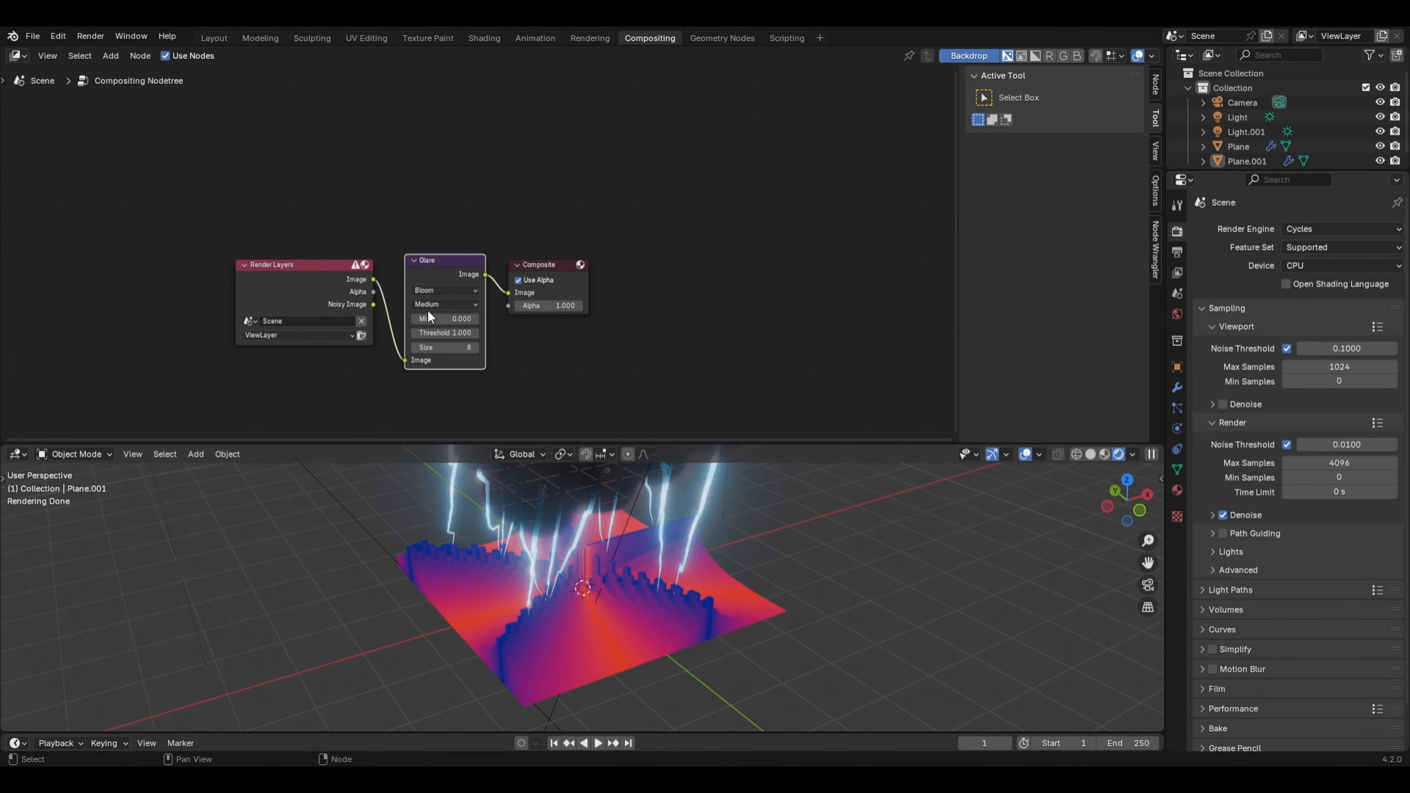
click(437, 305)
click(436, 334)
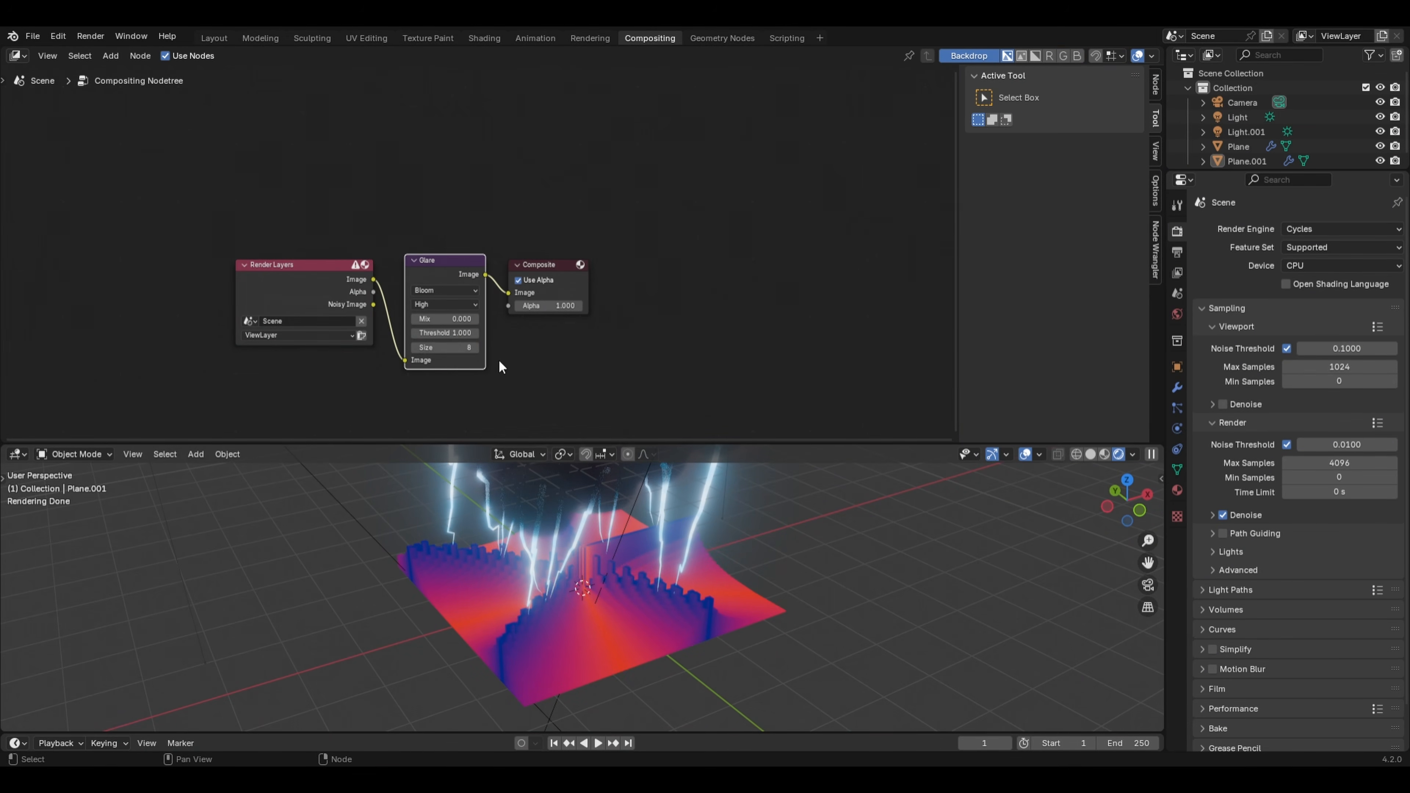
click(416, 347)
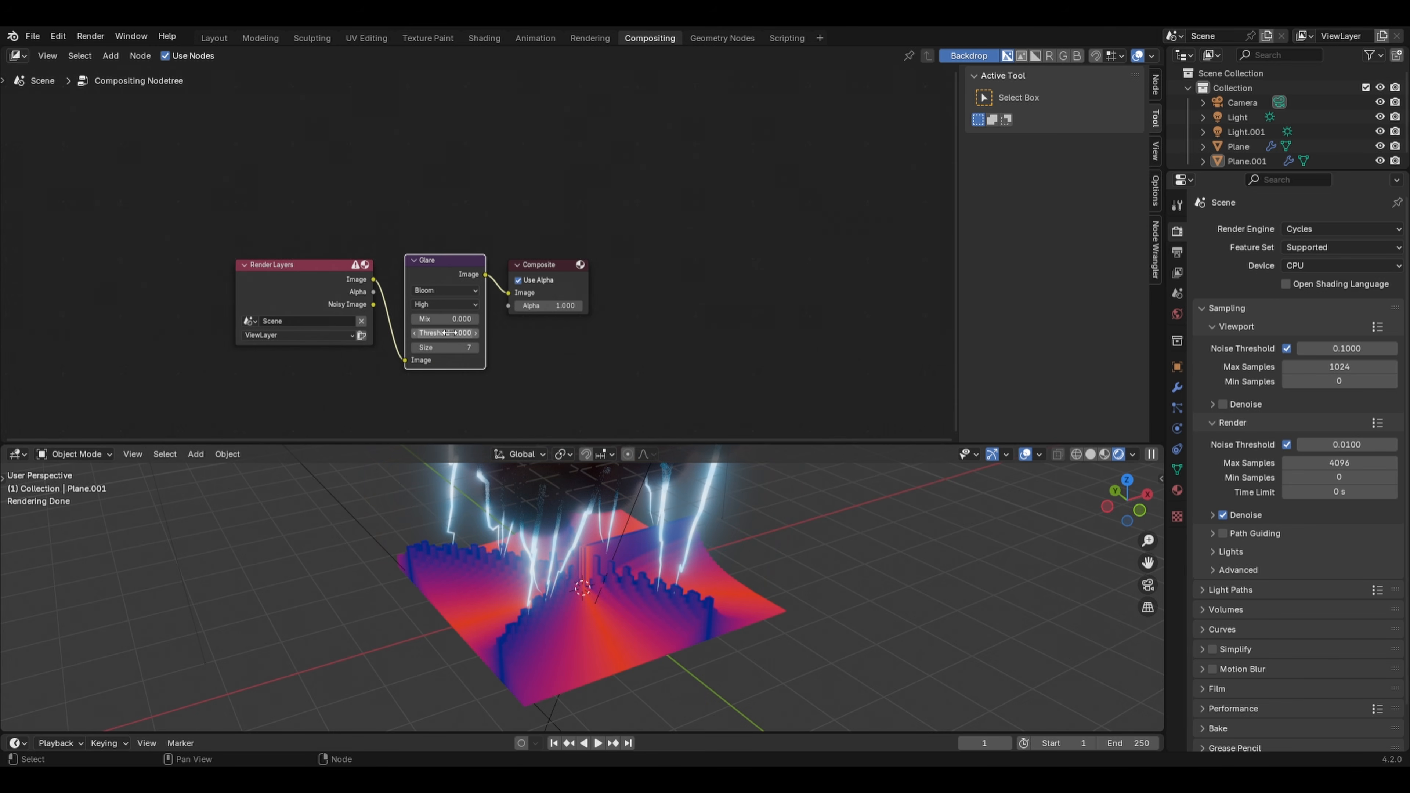
mouse_move(444, 333)
mouse_down()
mouse_move(469, 333)
mouse_move(433, 332)
mouse_move(444, 333)
mouse_up()
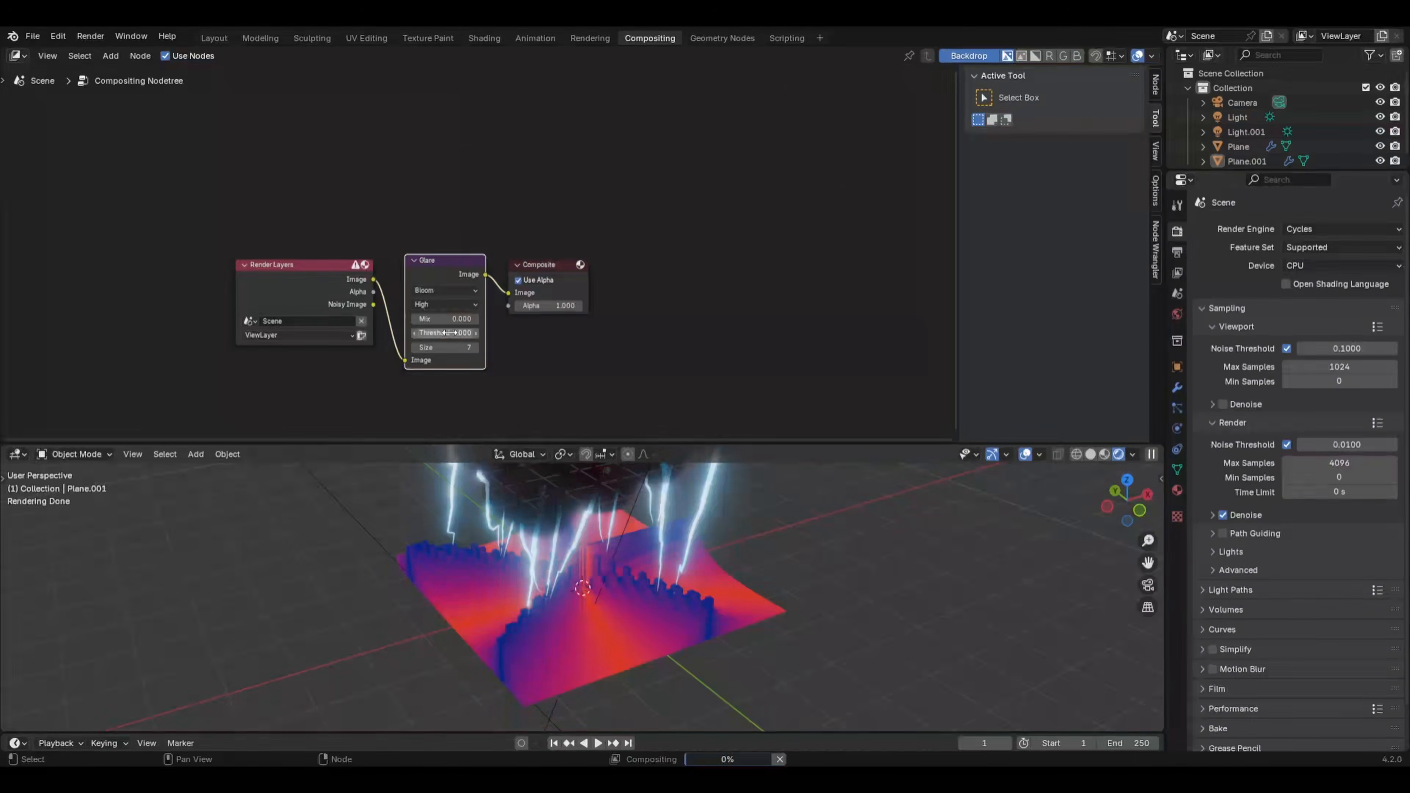
middle_drag(560, 533, 662, 520)
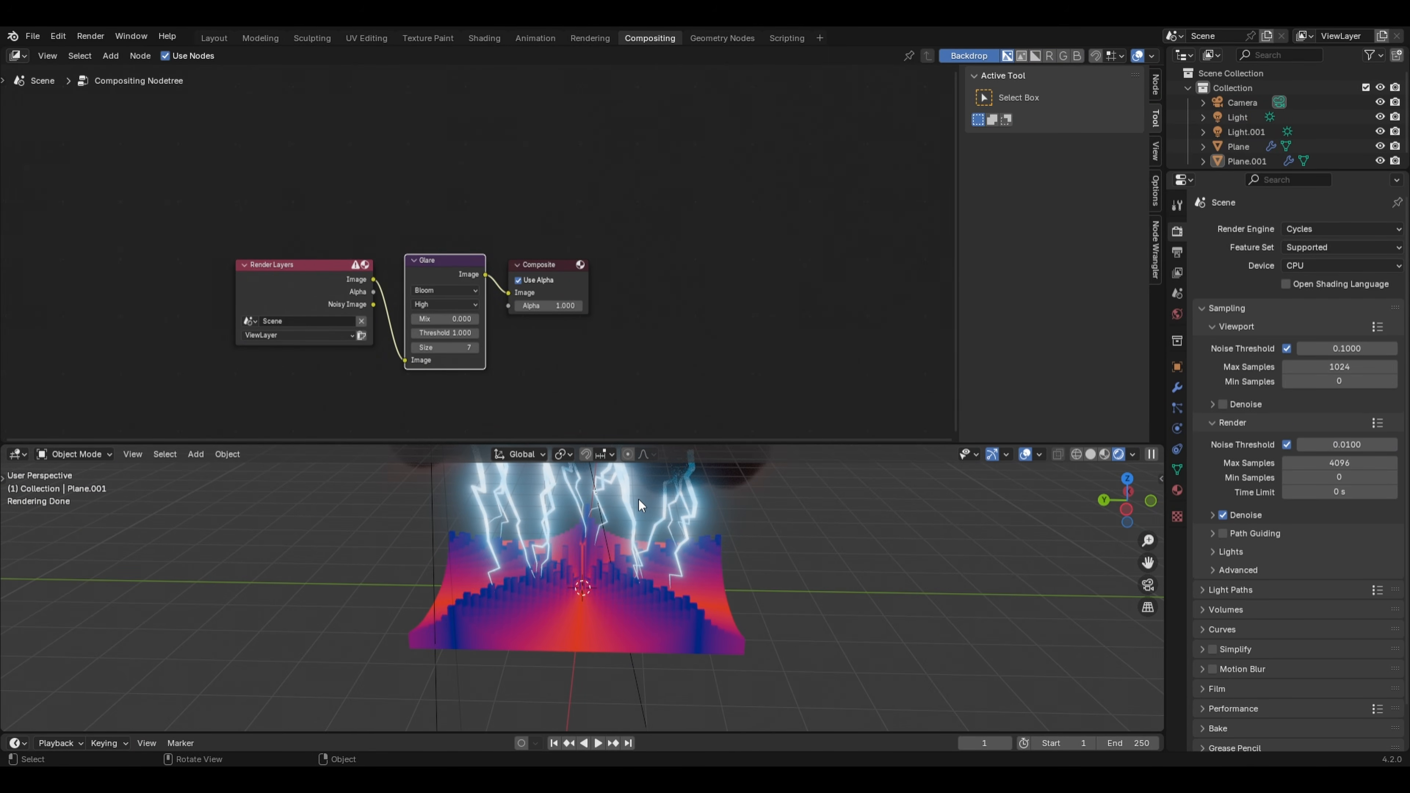
scroll(638, 498, down, 1)
scroll(611, 507, down, 1)
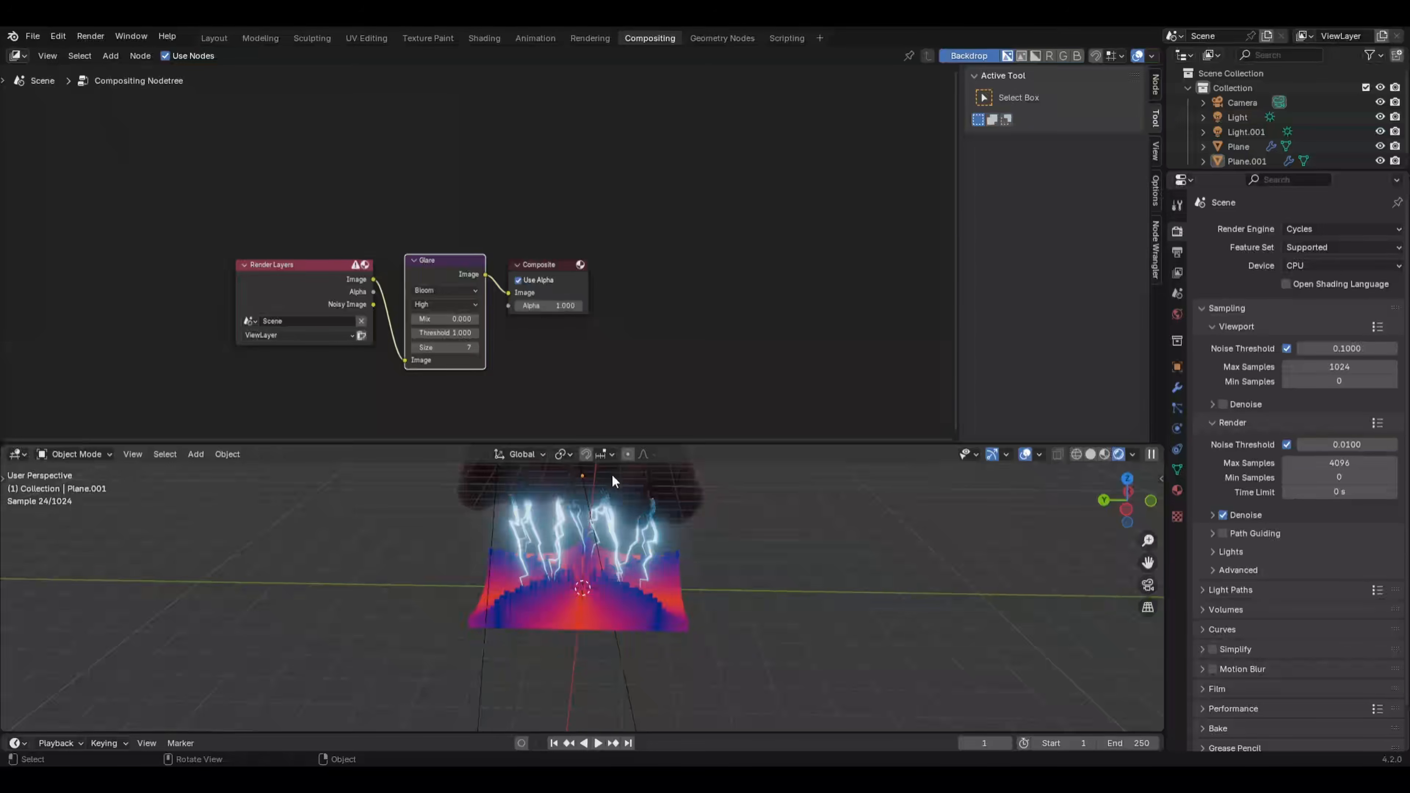
Return to the Geometry Nodes workspace and set its viewport's Compositor option to Always
click(722, 38)
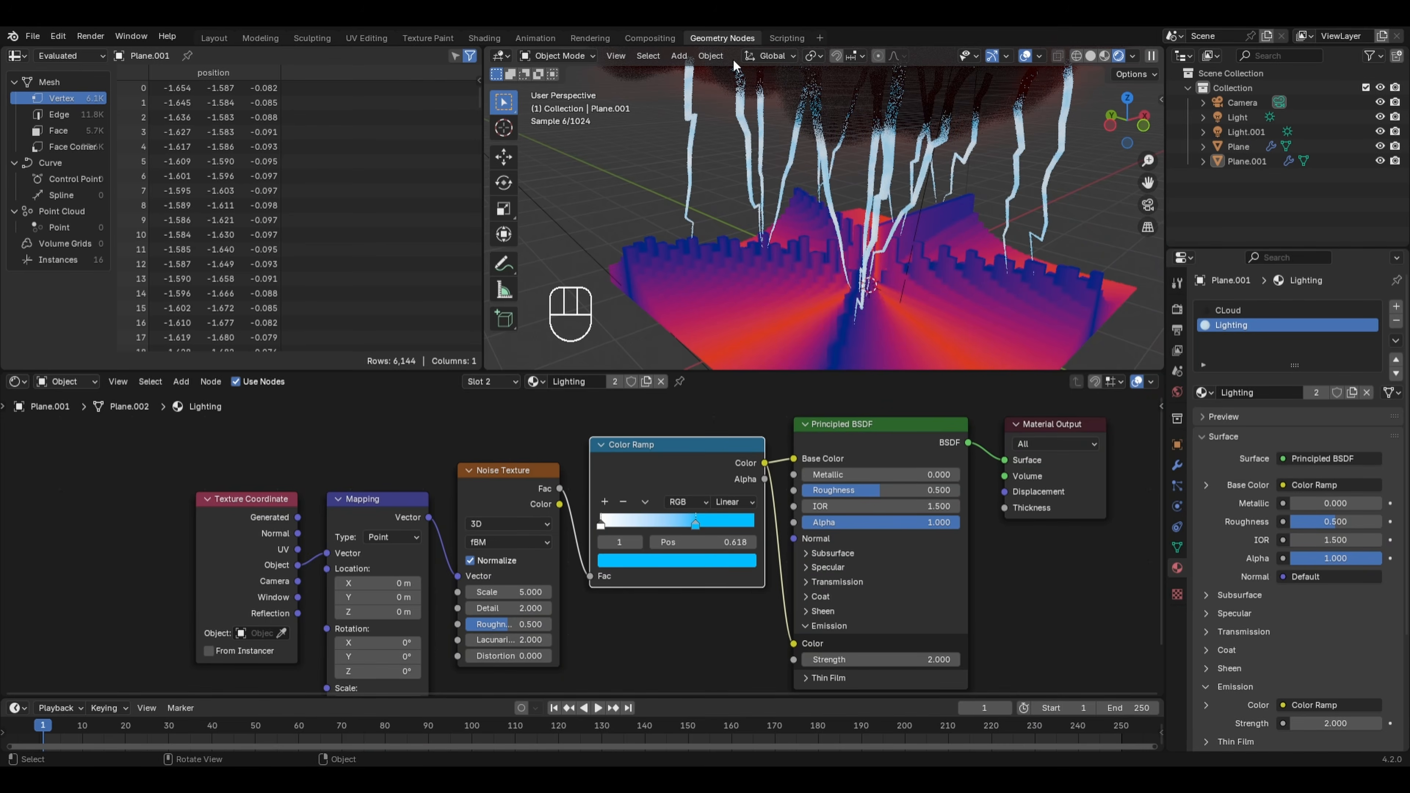
click(1130, 55)
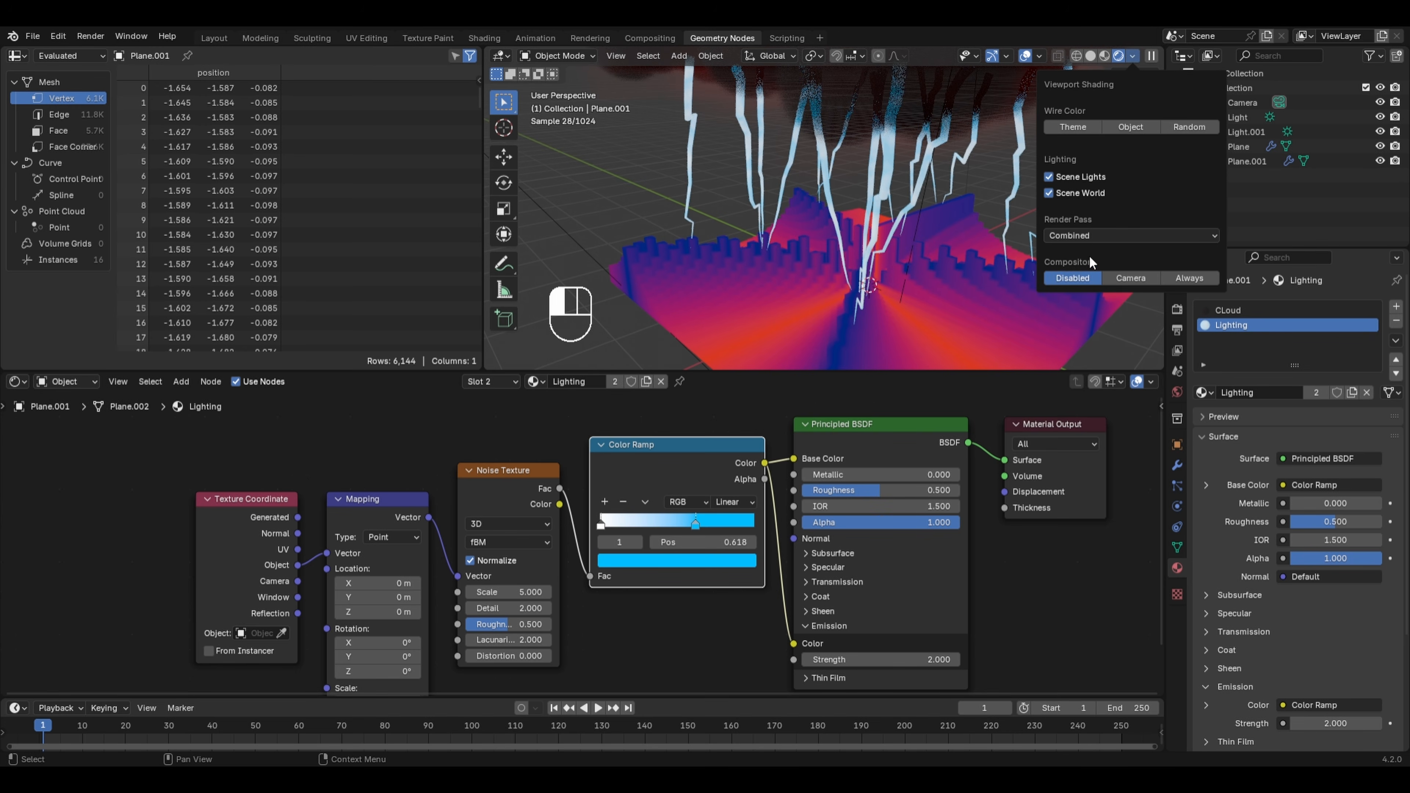
click(1182, 273)
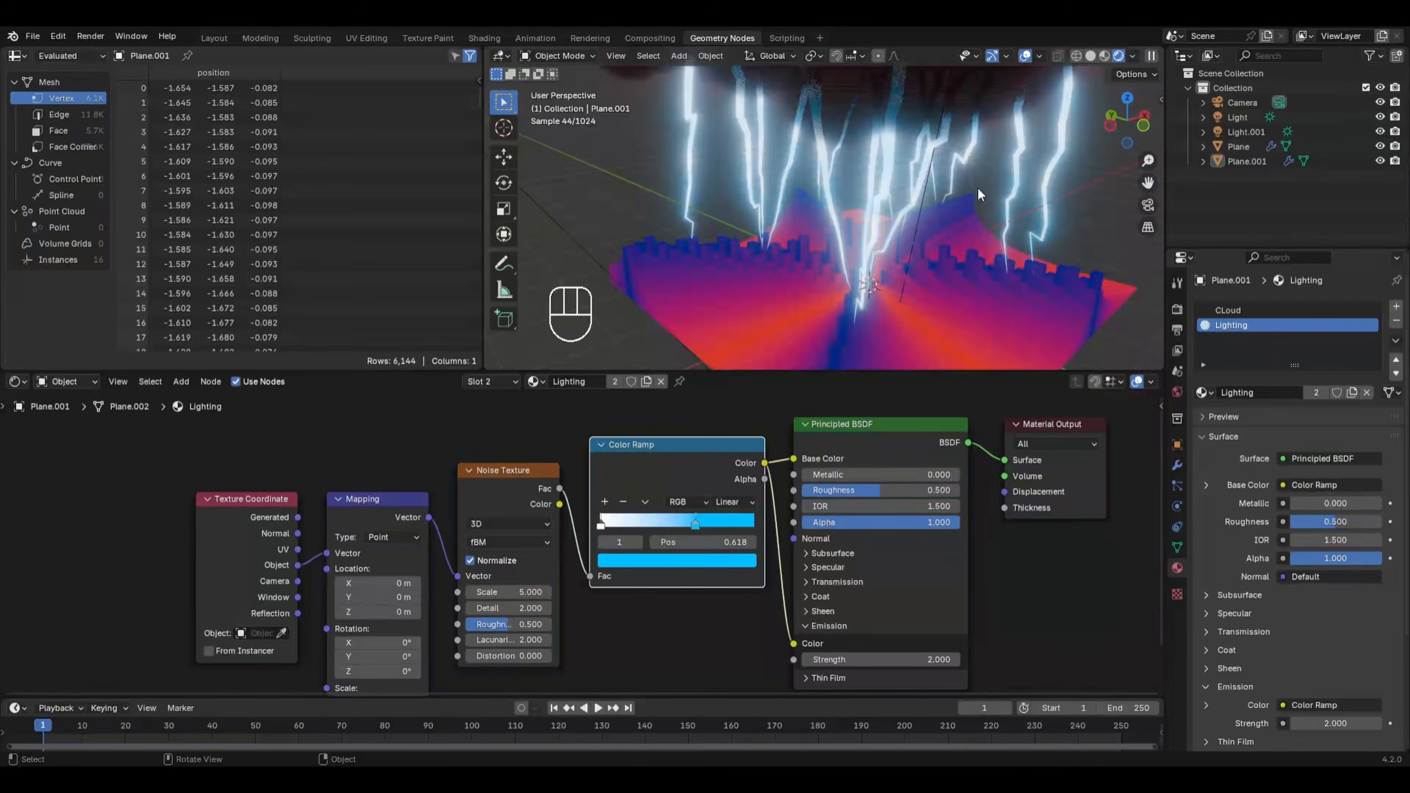
scroll(882, 173, down, 4)
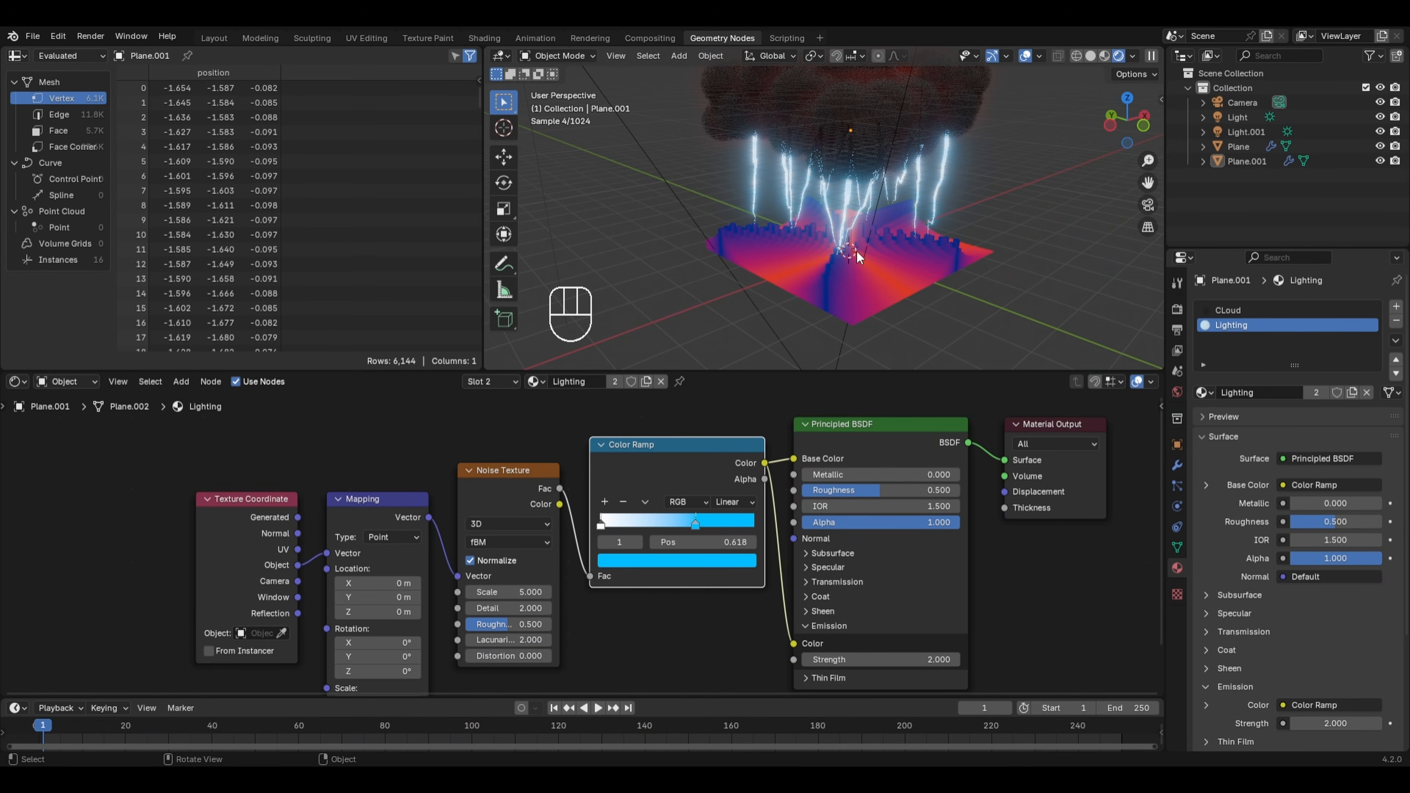
click(701, 561)
drag(712, 365, 679, 458)
right_click(679, 458)
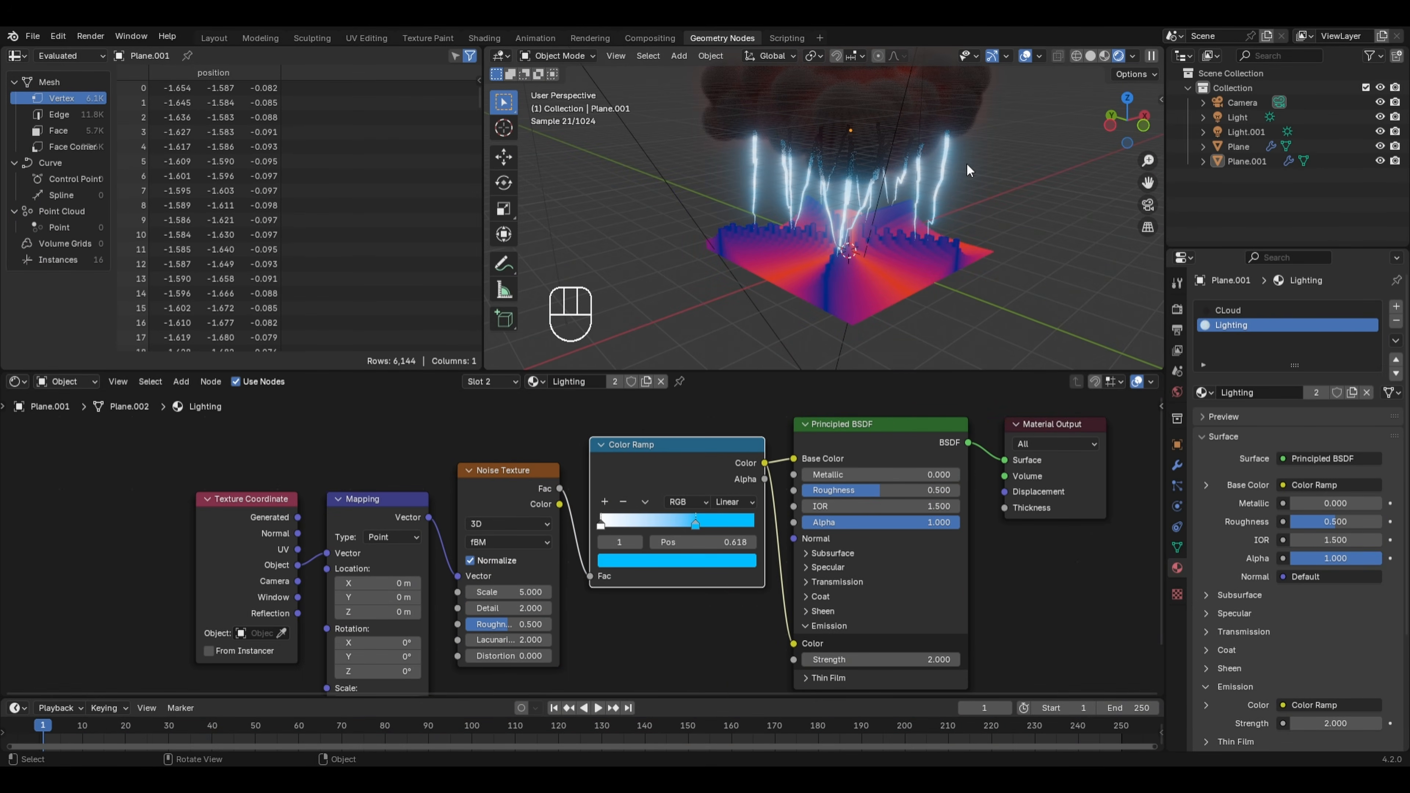
Look through the camera, lock it to the view and pull it back until cloud, lightning and terrain are framed
key(KP_0)
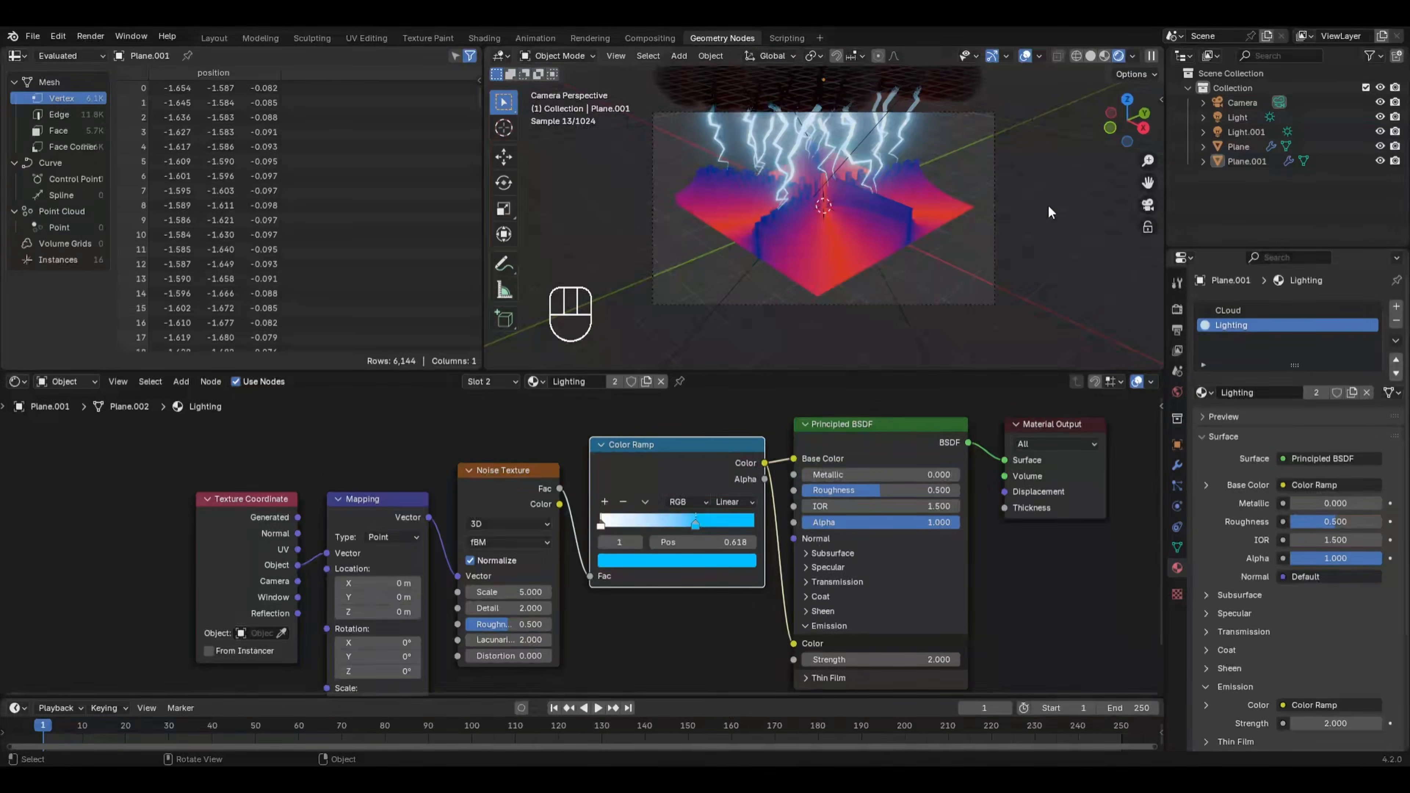
click(1147, 227)
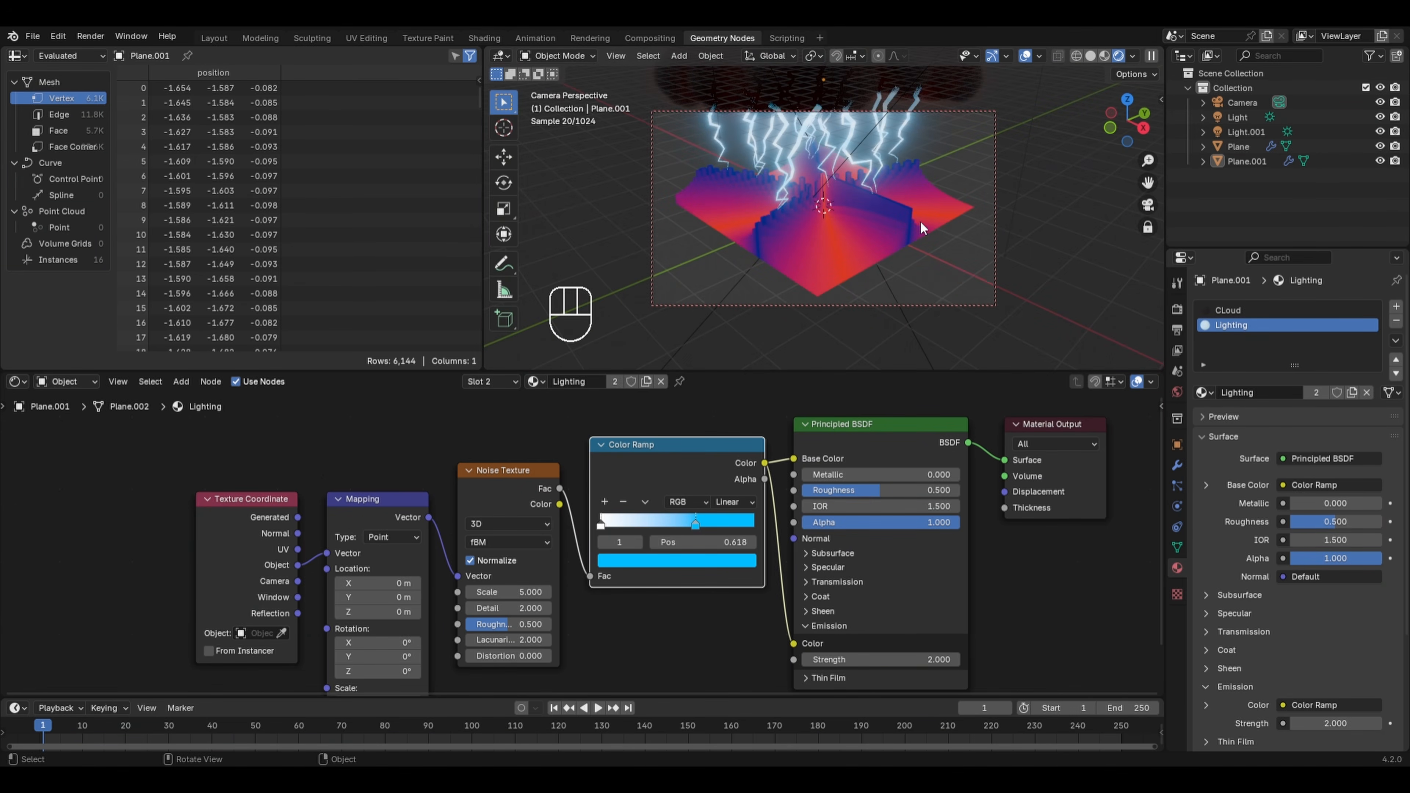
scroll(920, 221, down, 3)
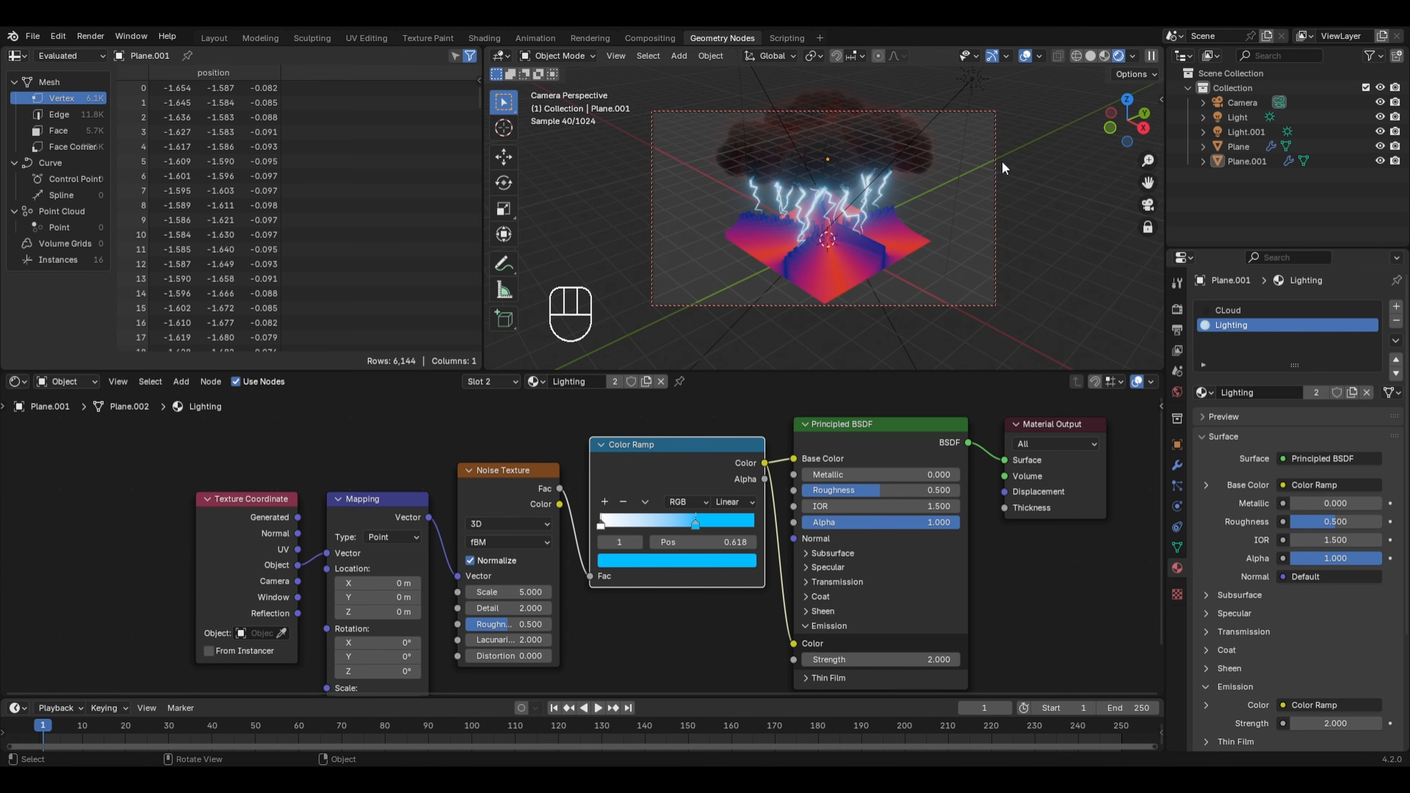
Set the World background color to a very dark navy blue
click(1176, 392)
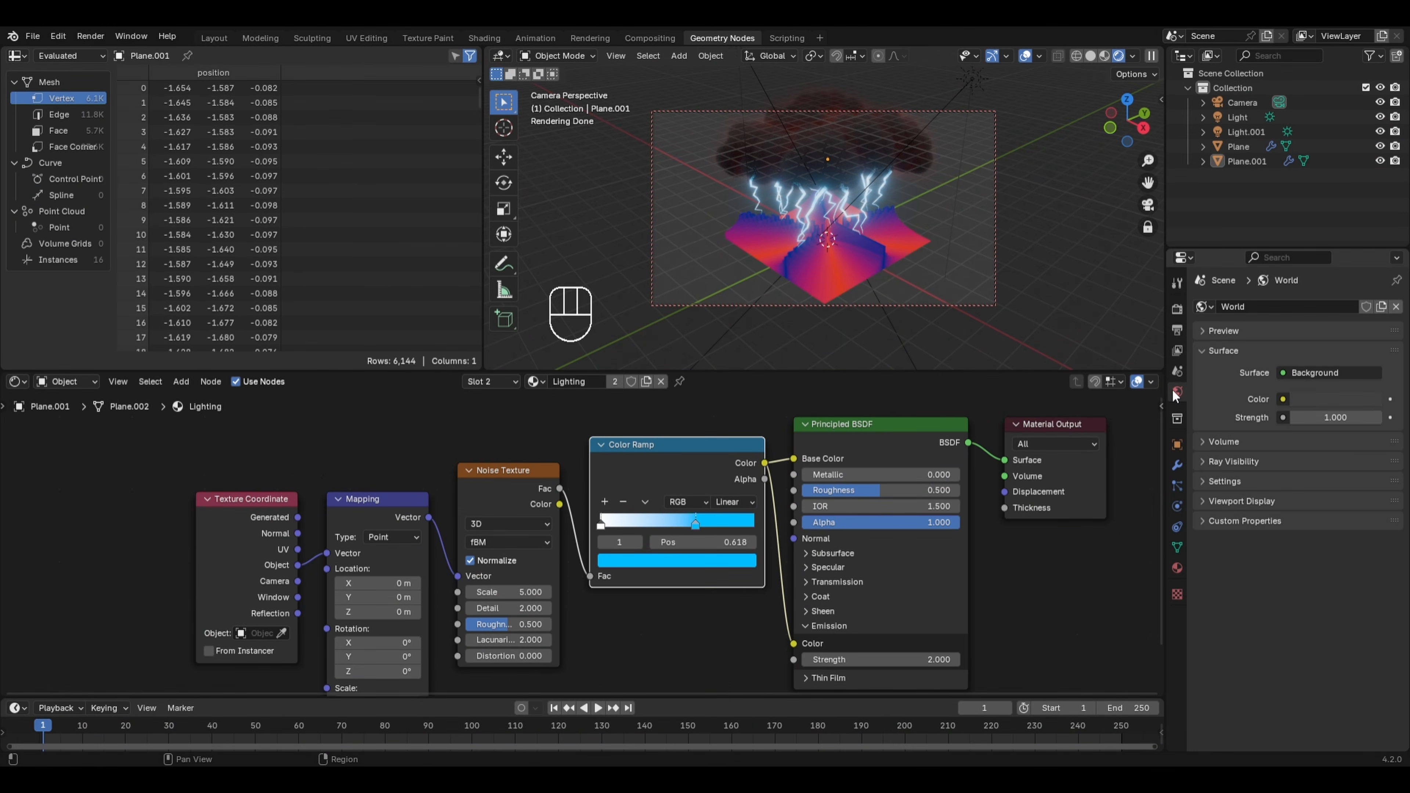
click(1306, 398)
click(1350, 202)
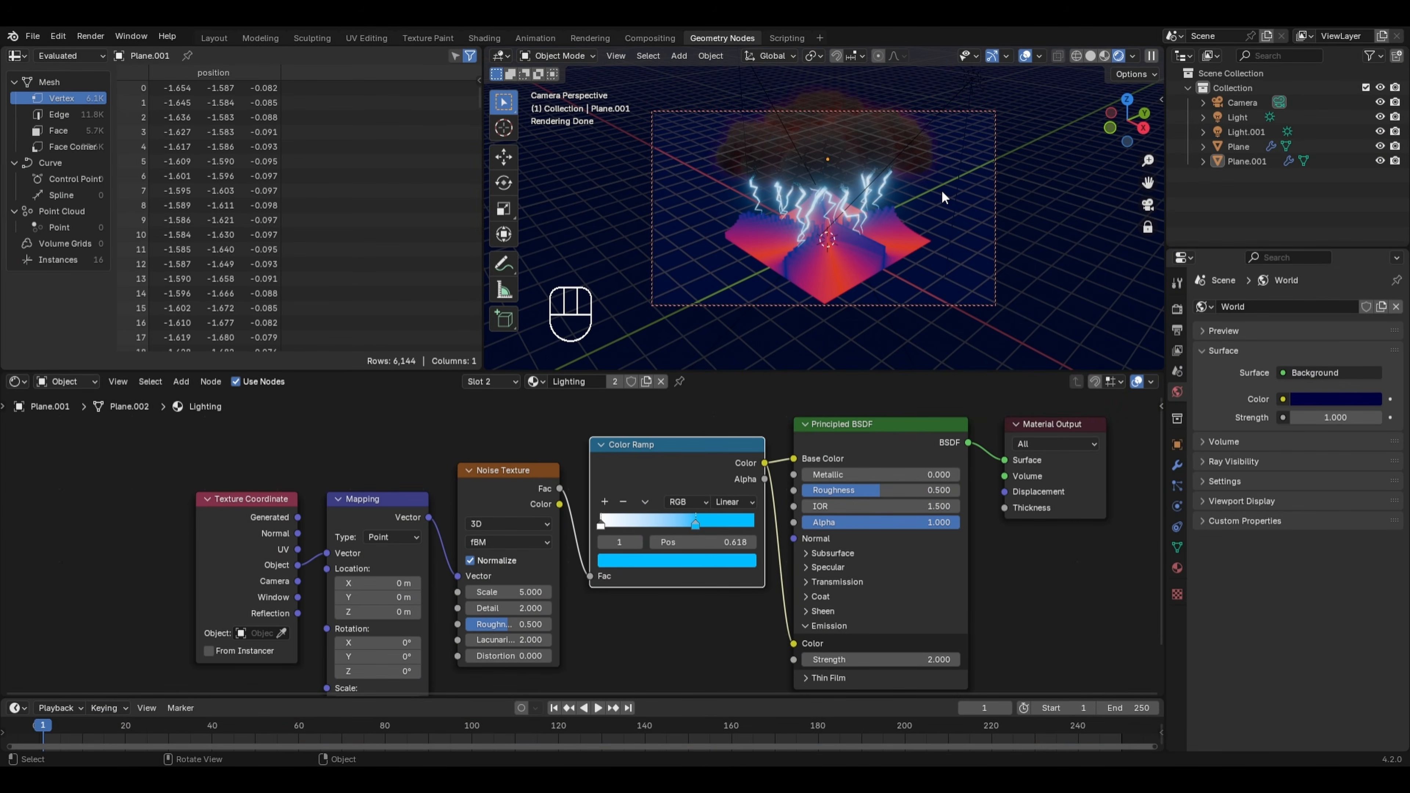
Switch the material node editor back to the Geometry Node Editor for the cloud object
click(16, 381)
click(89, 507)
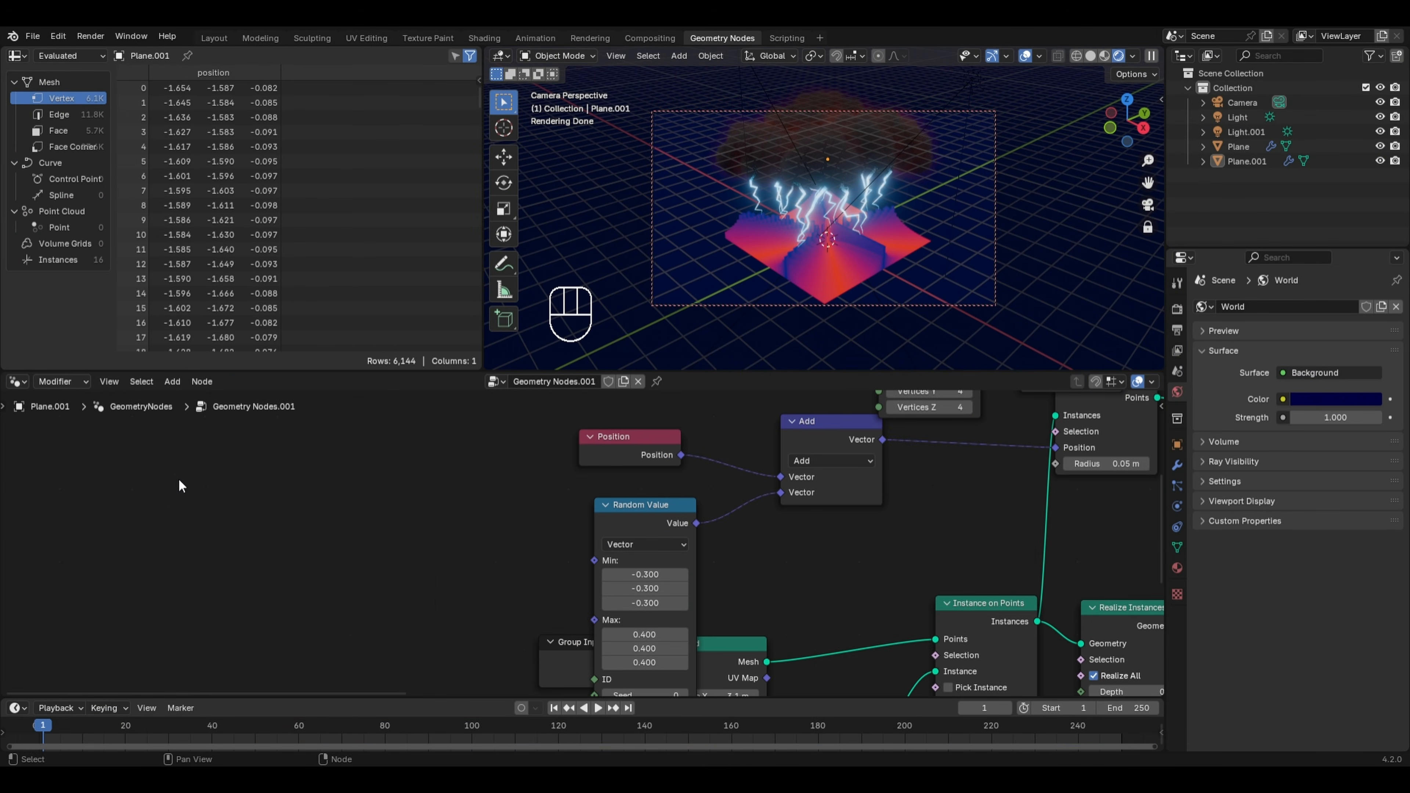